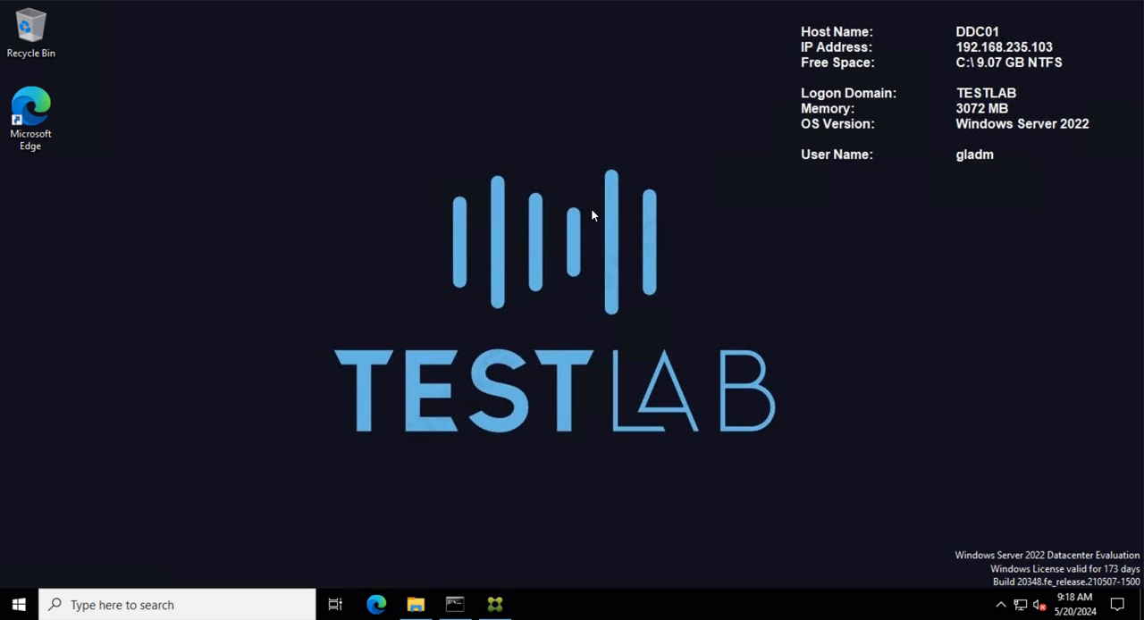
- Open the DDC01 request file from C:\Temp in Notepad and review its Exportable and enhanced key usage OID entries
click(432, 605)
click(402, 191)
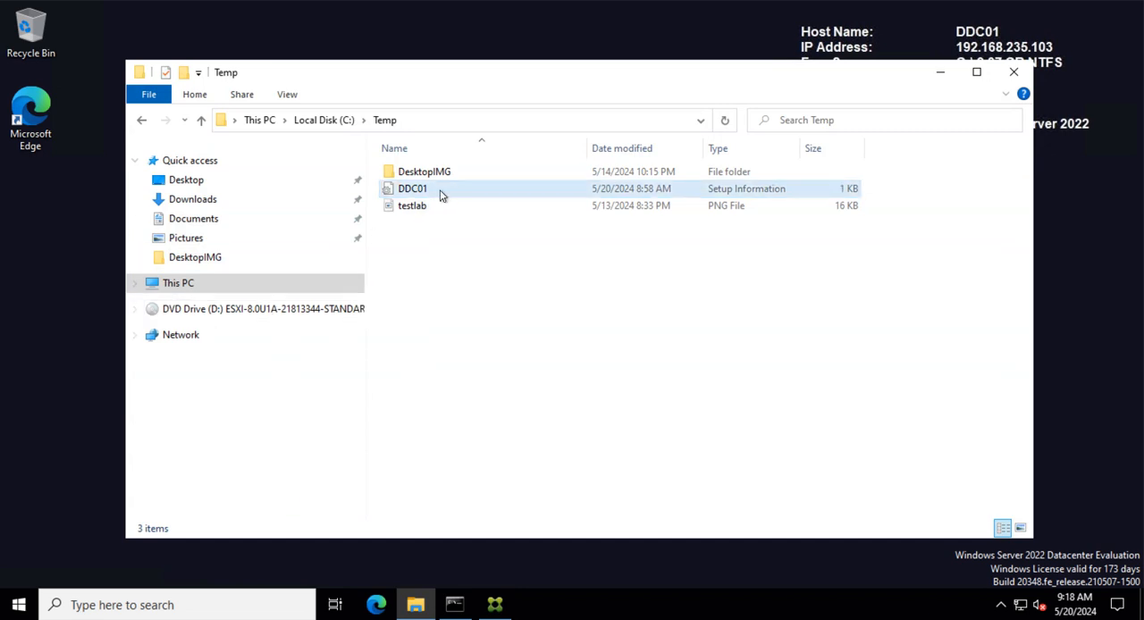
double_click(438, 191)
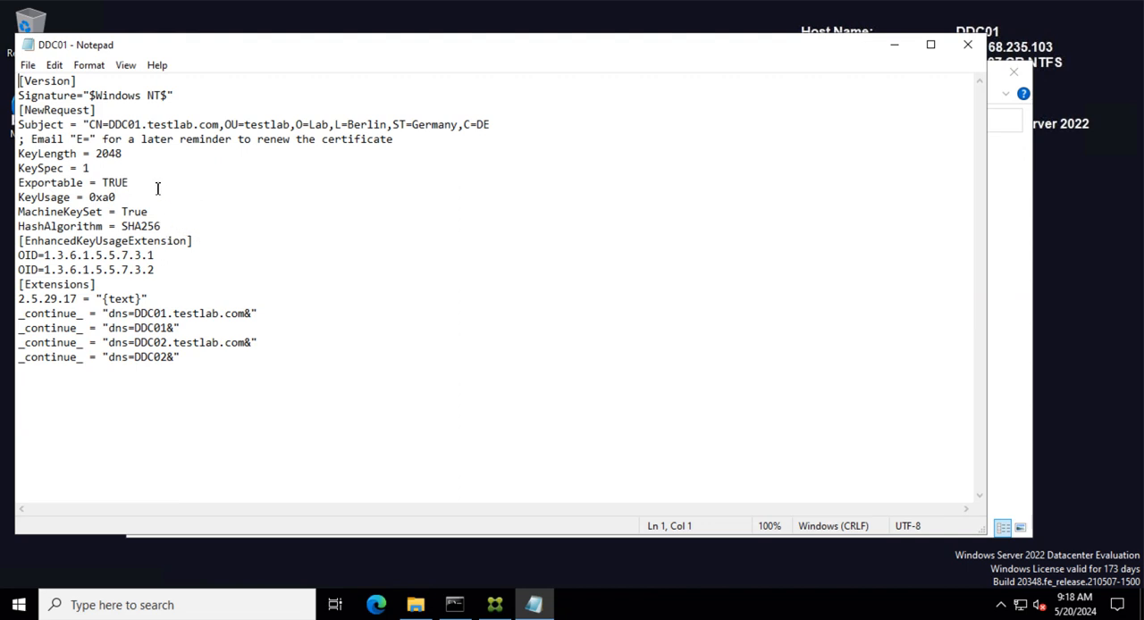
drag(130, 184, 19, 186)
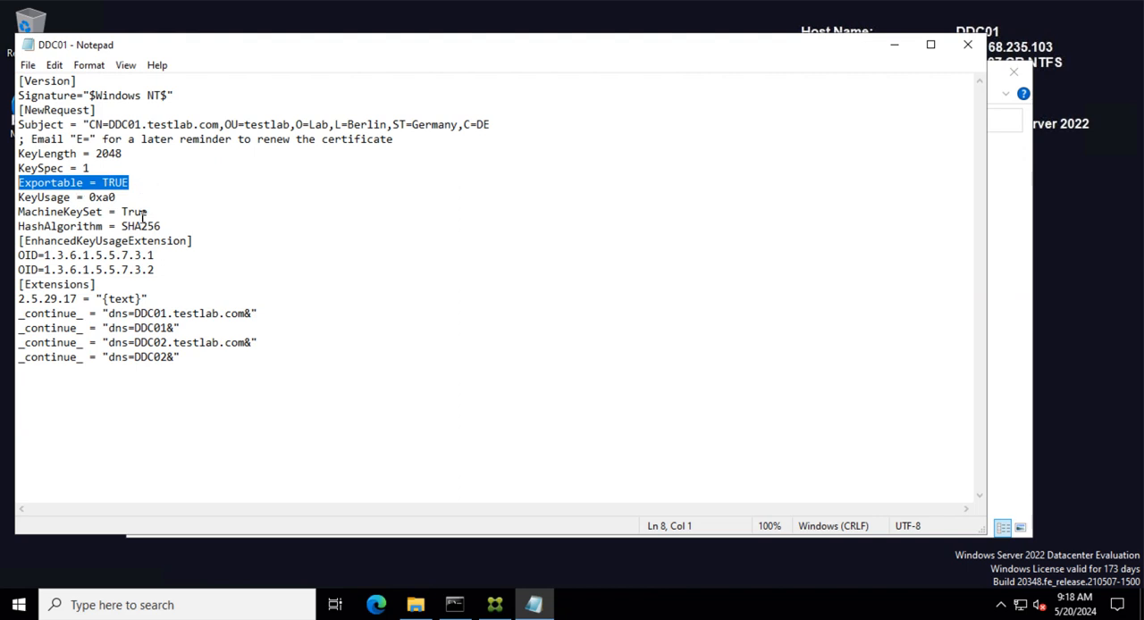
drag(155, 255, 71, 258)
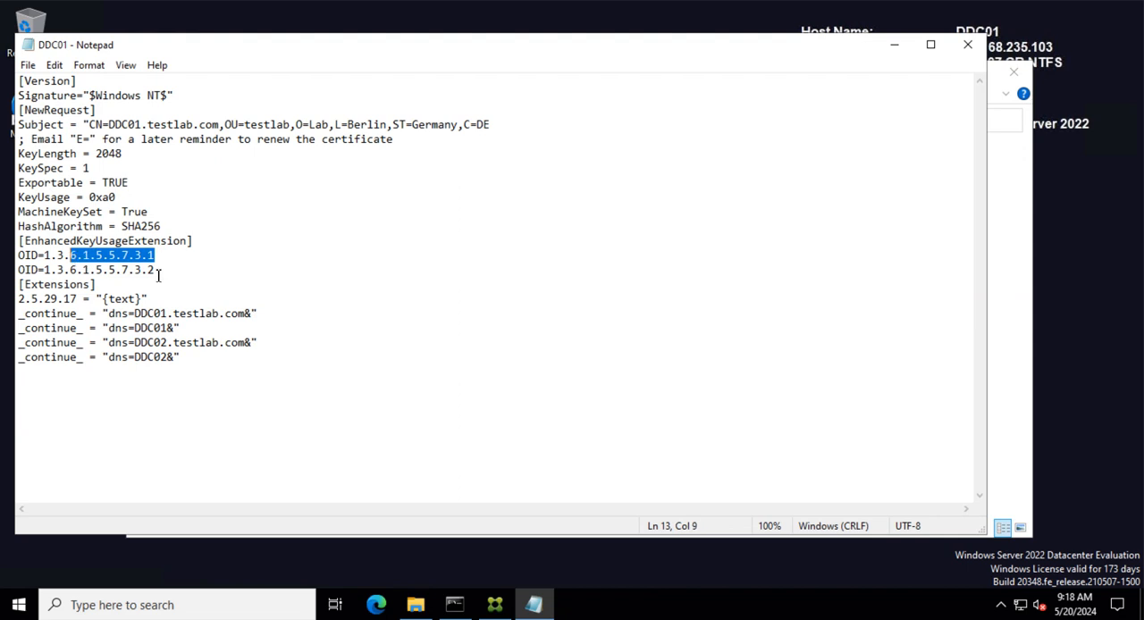
click(159, 273)
drag(159, 273, 116, 272)
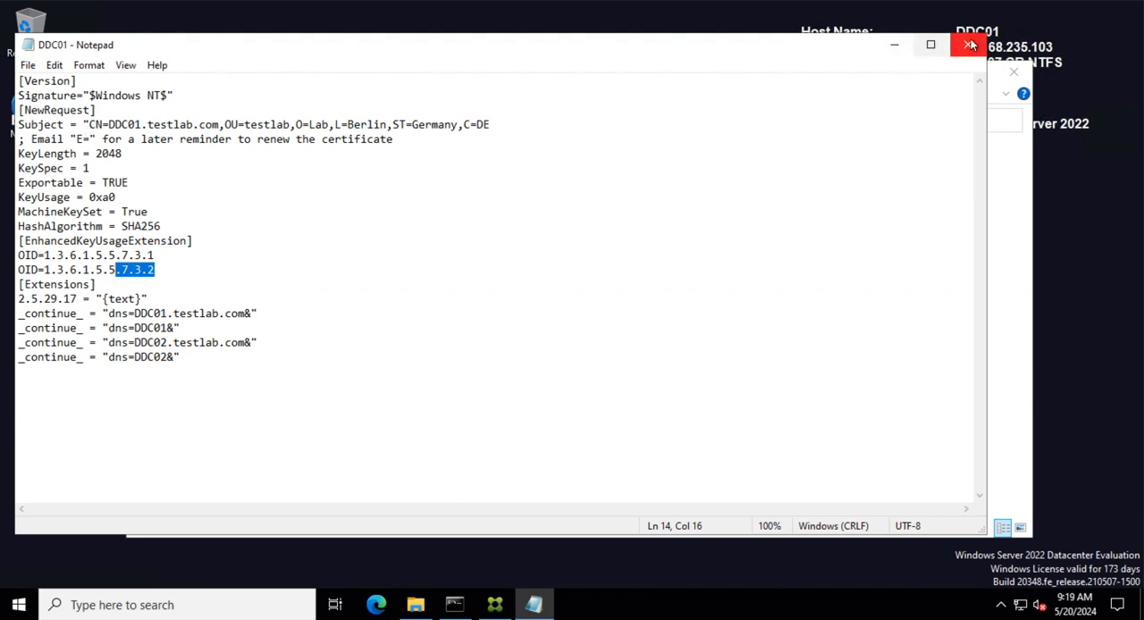
click(894, 45)
- Rerun netsh http show sslcert in the administrator command prompt to list SSL certificate bindings
click(461, 606)
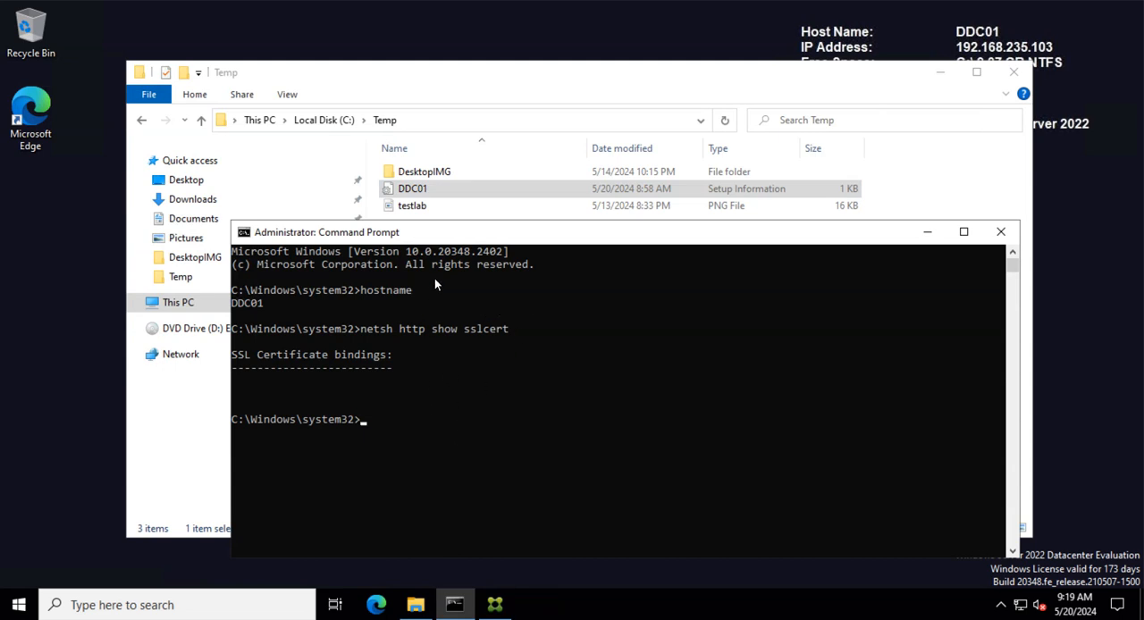
drag(487, 234, 474, 252)
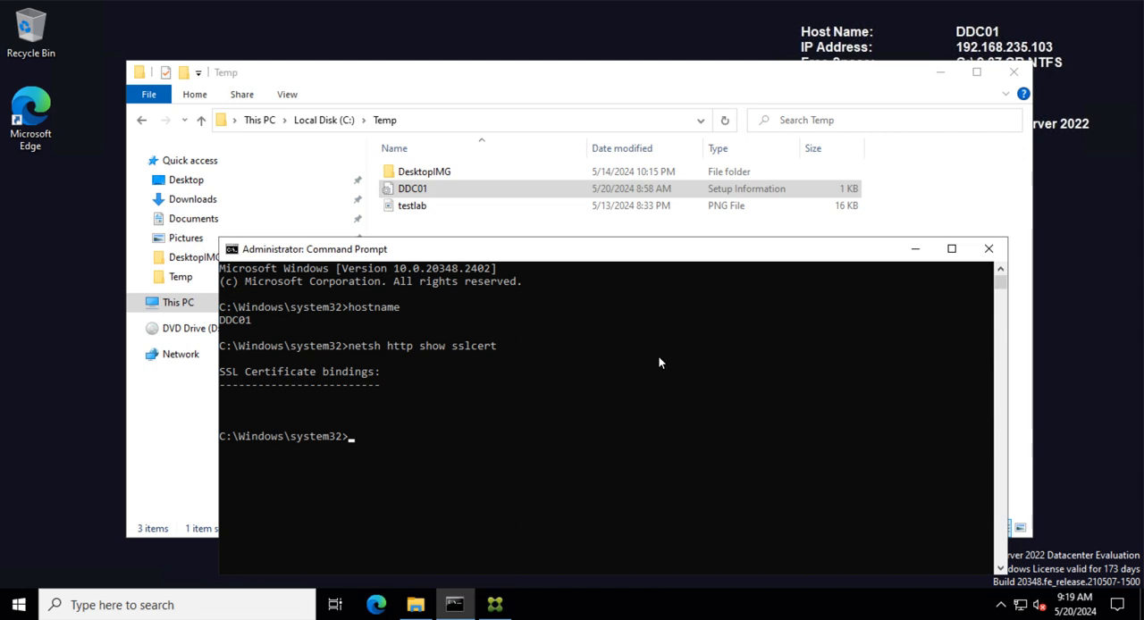
key(Up)
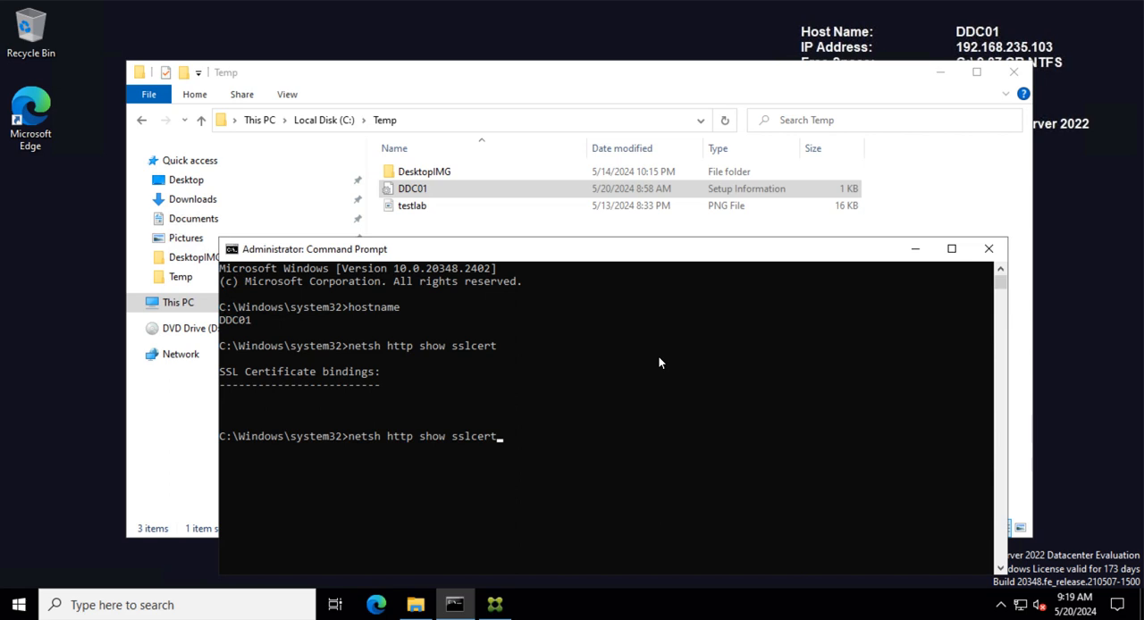
key(Return)
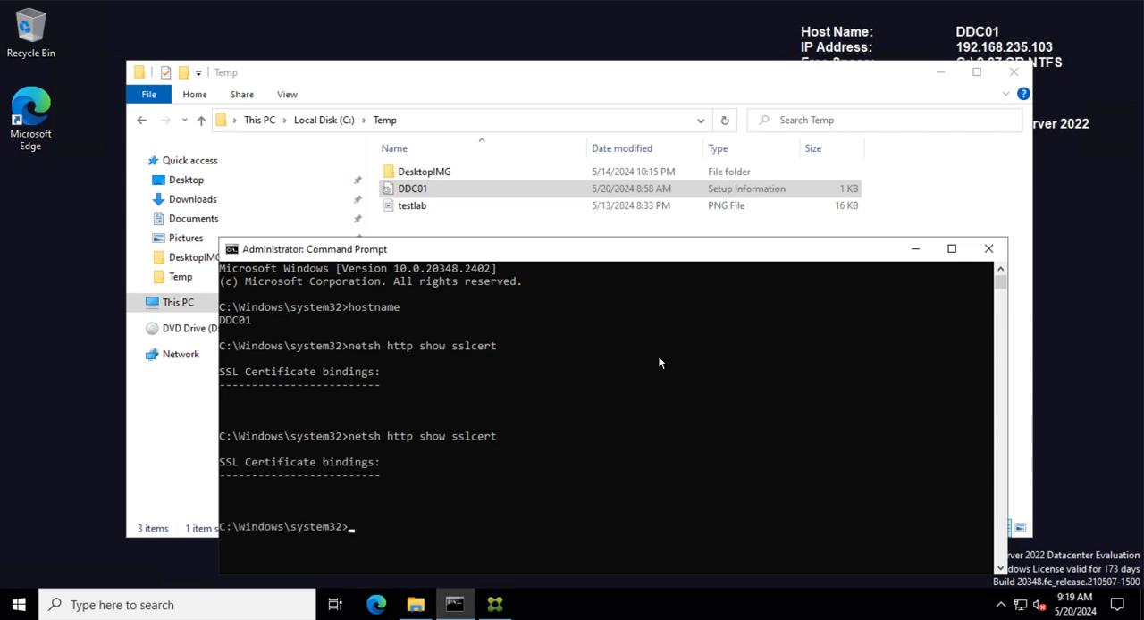
- Search for iis and open Internet Information Services (IIS) Manager
click(169, 605)
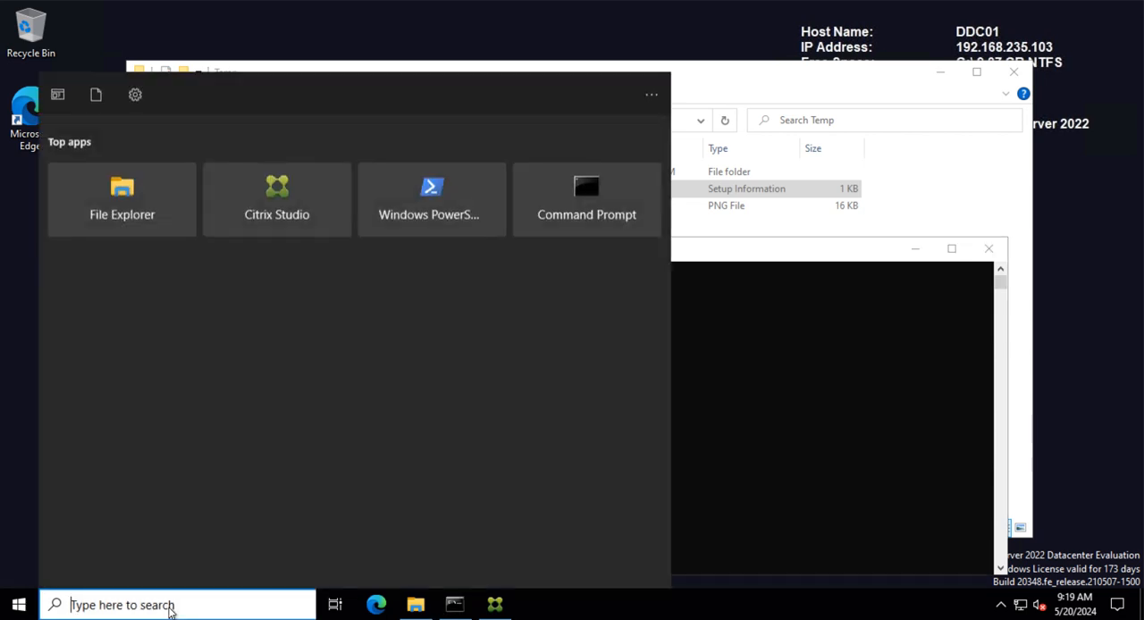
text(iis)
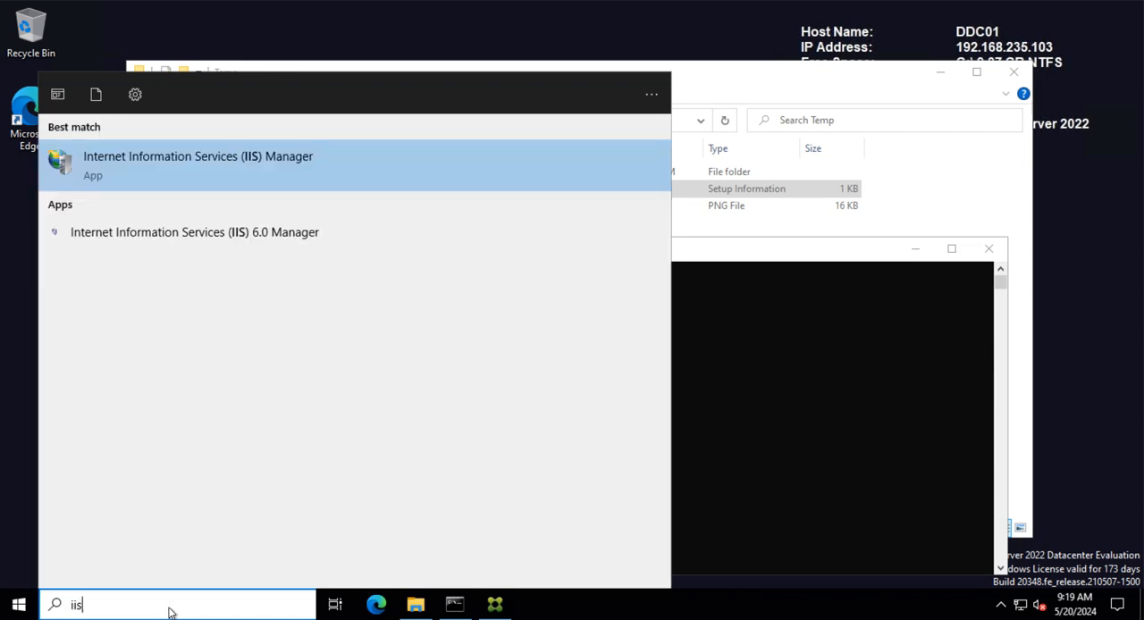
key(Return)
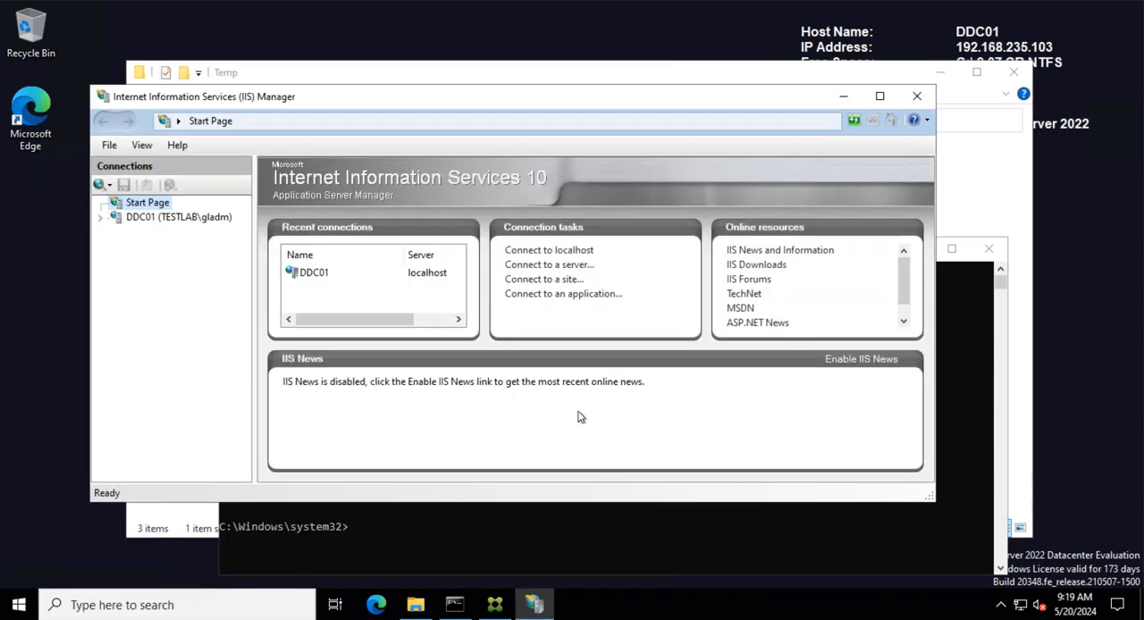
- Inspect the Default Web Site's site bindings on DDC01 and close IIS Manager
click(880, 96)
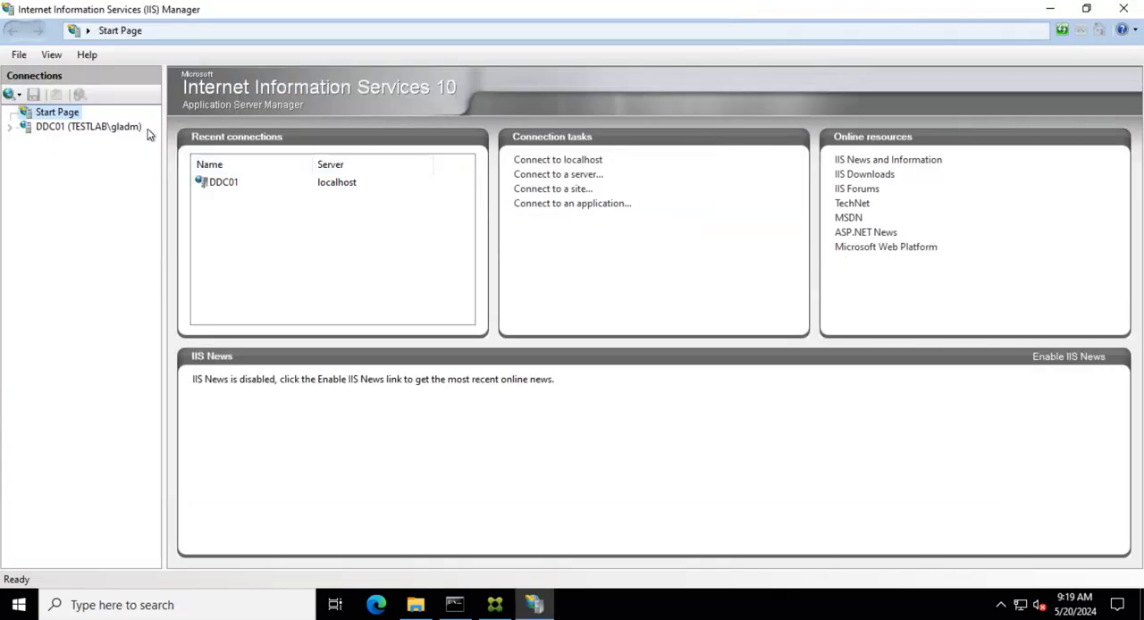
click(60, 126)
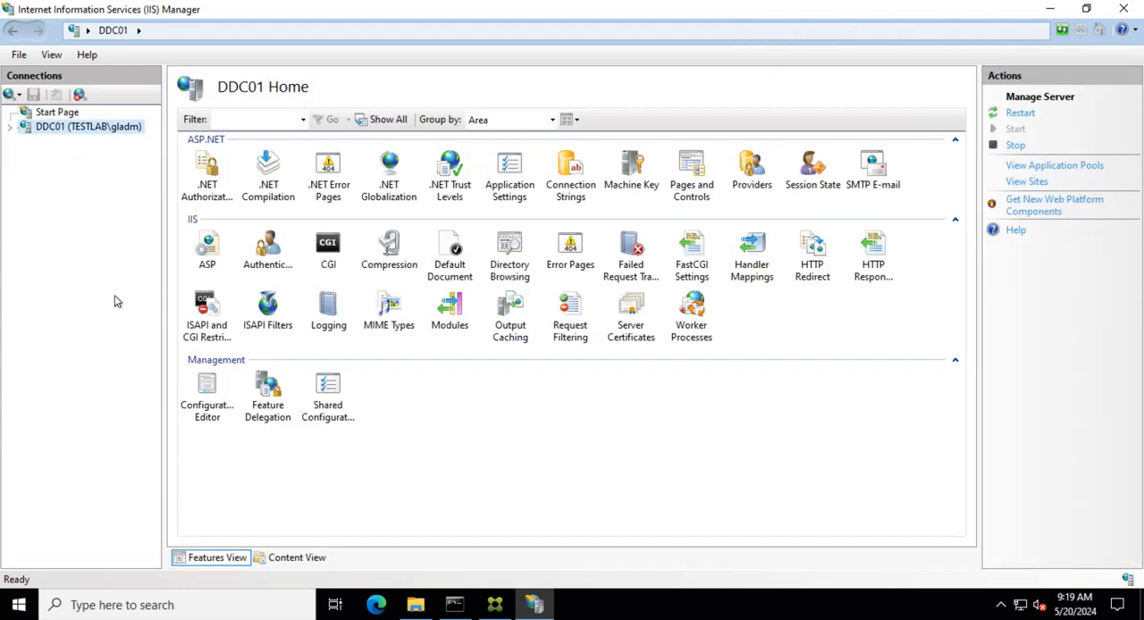
click(9, 126)
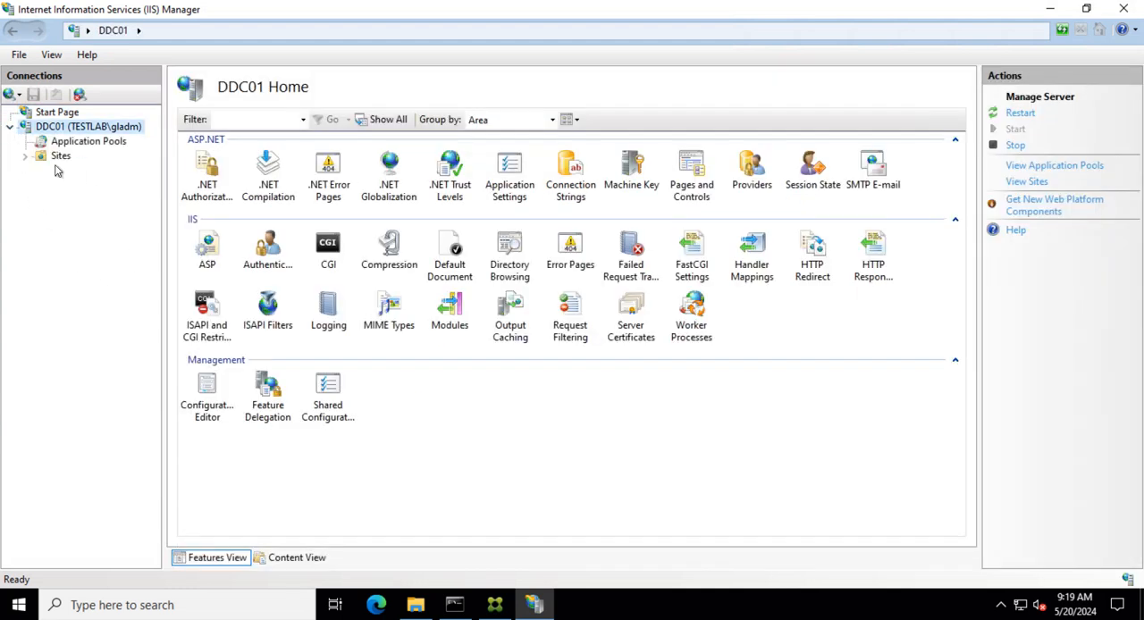
click(61, 156)
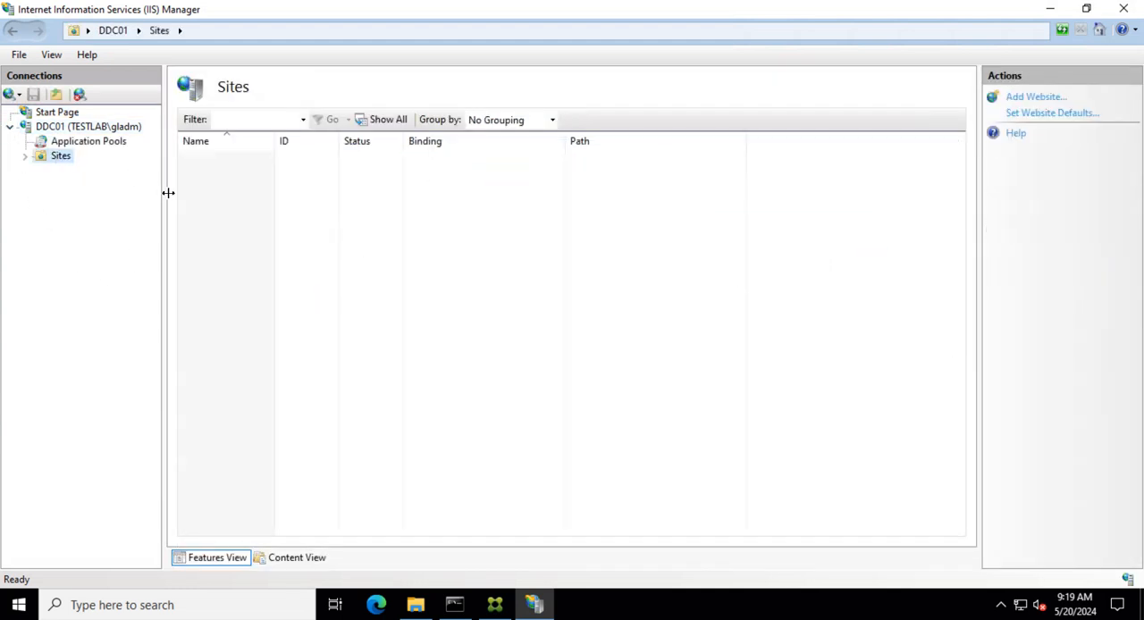
click(25, 156)
click(59, 172)
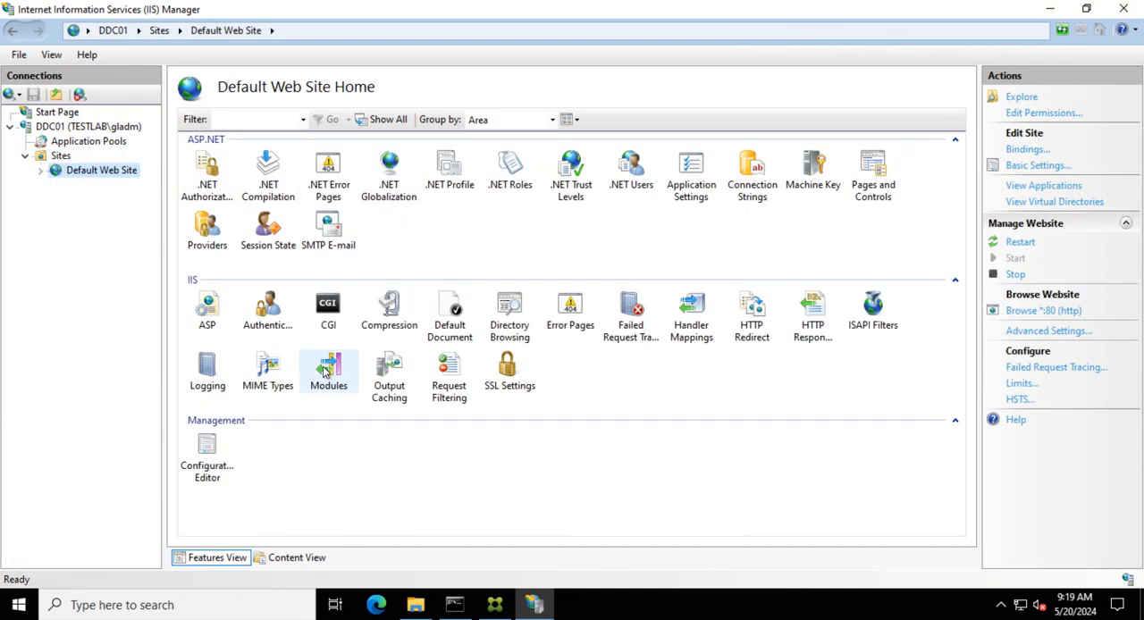
click(506, 366)
click(1028, 169)
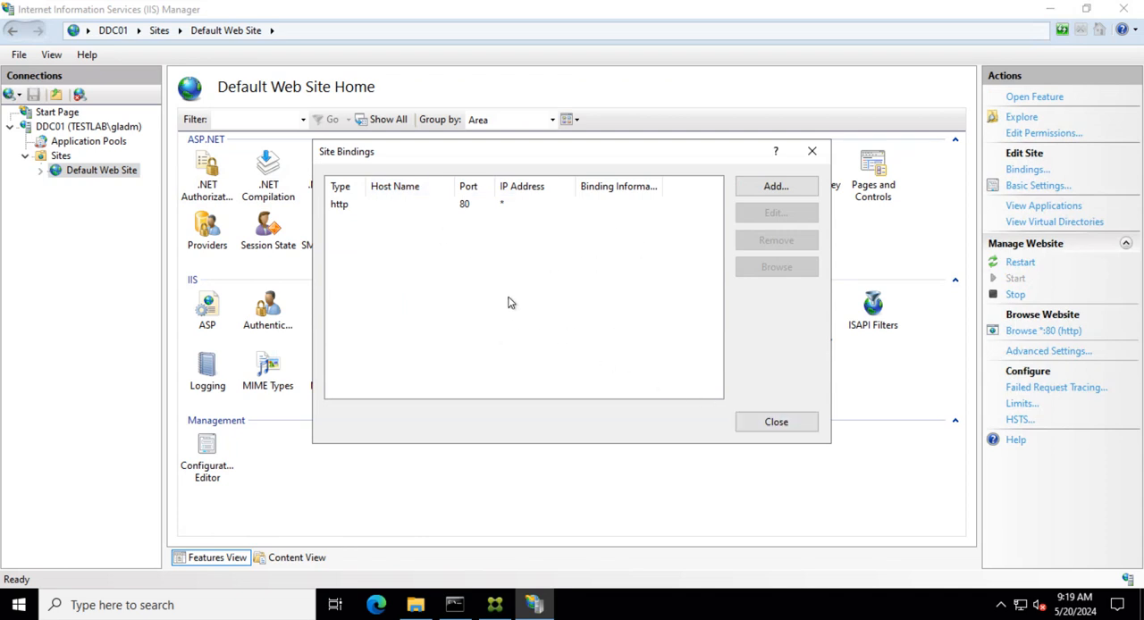
click(778, 426)
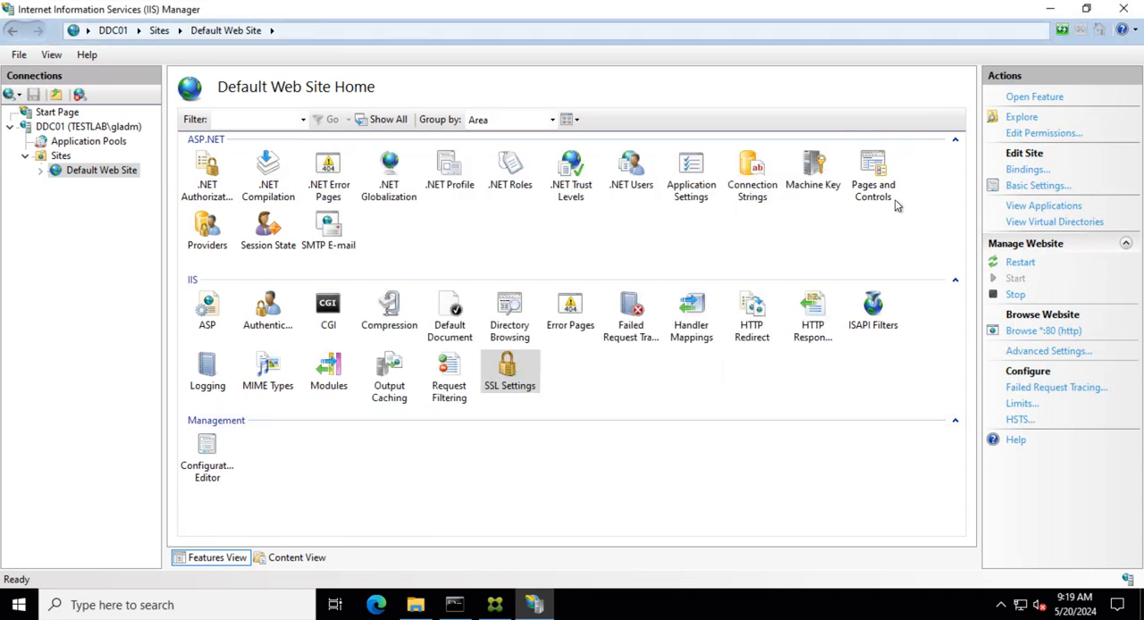
click(1125, 10)
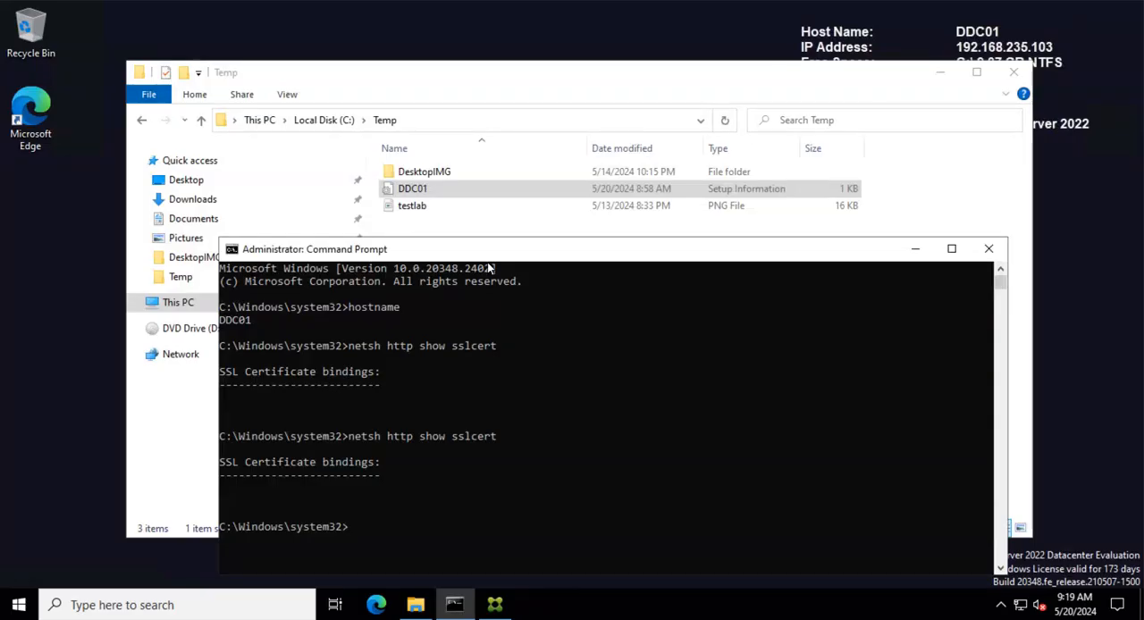
- Change the command prompt's working directory to c:\temp
click(389, 527)
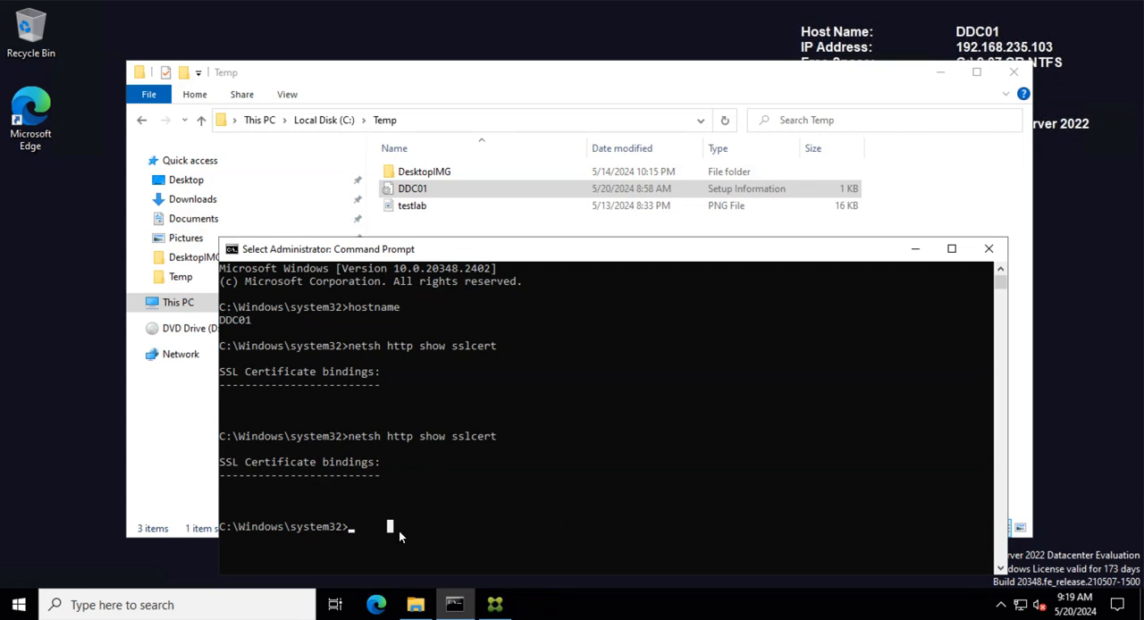
text(cd )
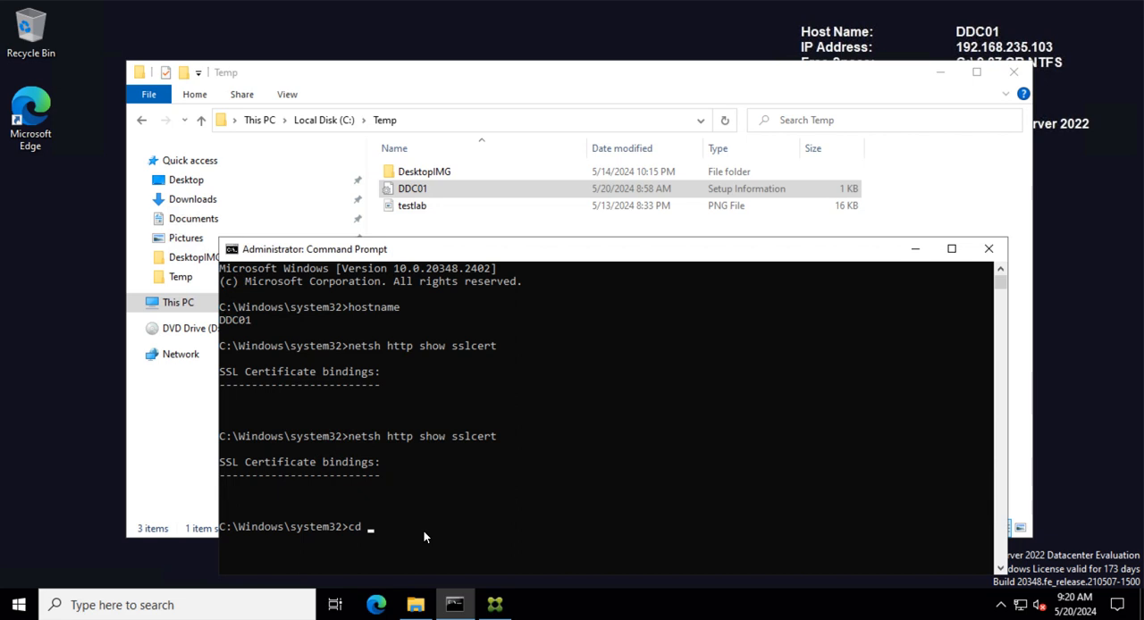
text(:)
text(')
key(BackSpace)
key(BackSpace)
text(c:\temp)
key(Return)
- Generate a certificate request with certreq -new from ddc01.inf, saving it as ddc01ddc02.csr
text(certr)
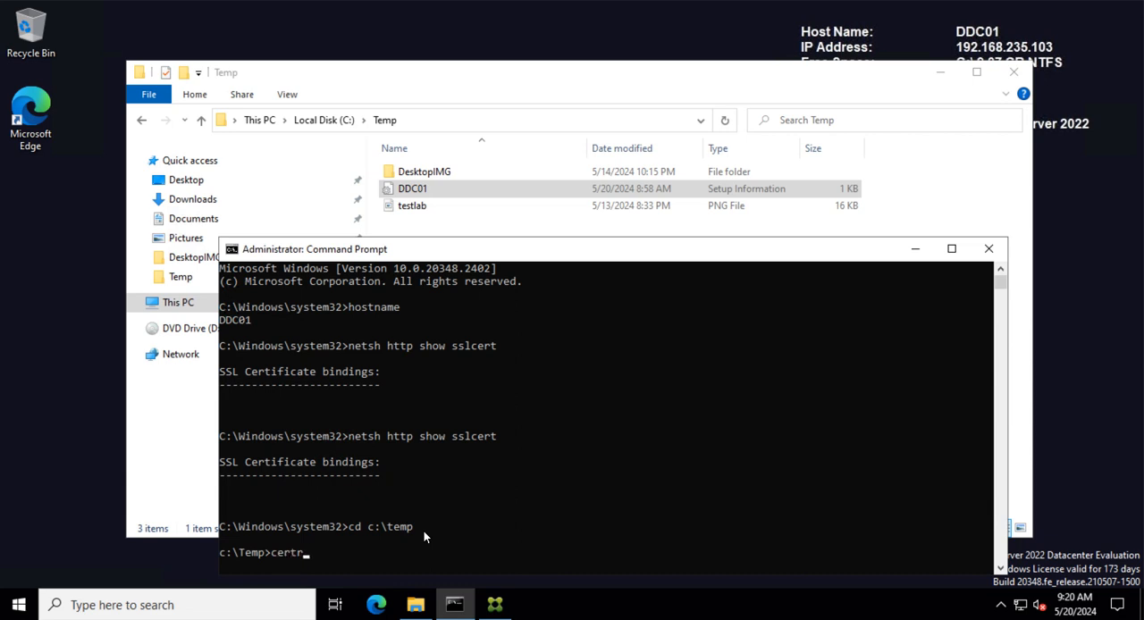
text(eq -new ddc01.inf)
text(02)
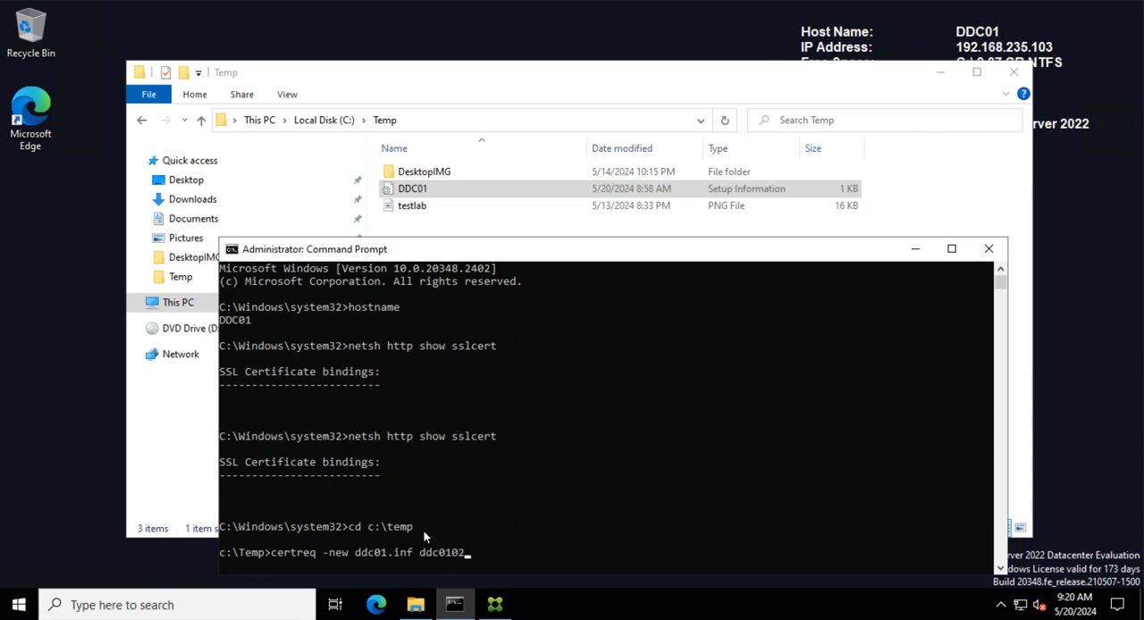
key(BackSpace)
key(BackSpace)
text(ddc02.csr)
key(Return)
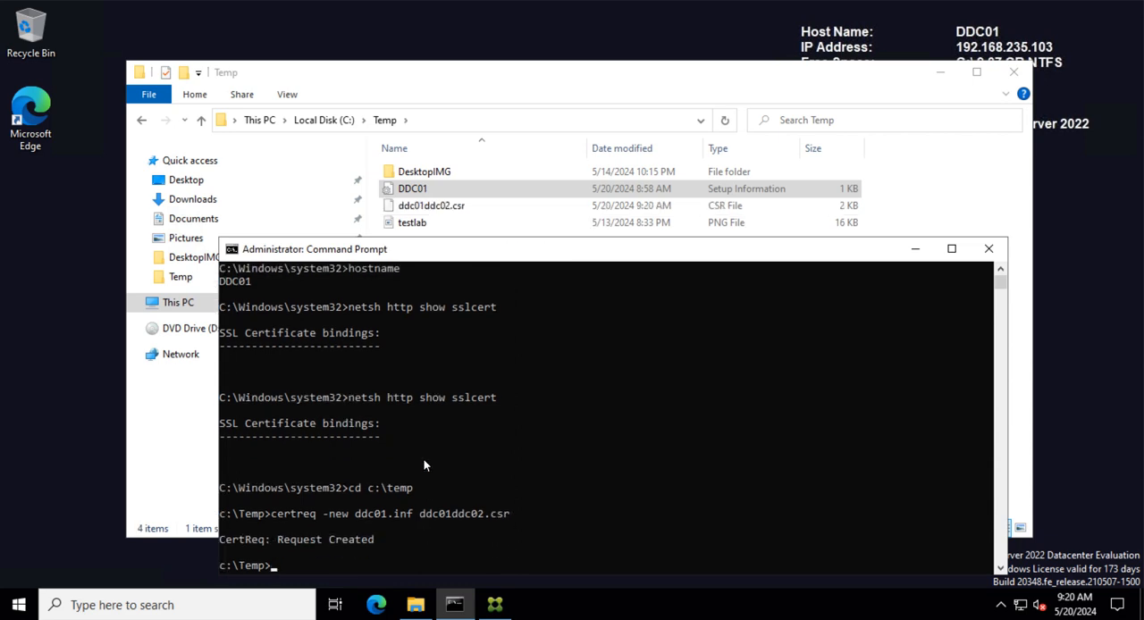
- Open the new ddc01ddc02.csr file in Notepad
click(916, 249)
click(465, 208)
right_click(465, 208)
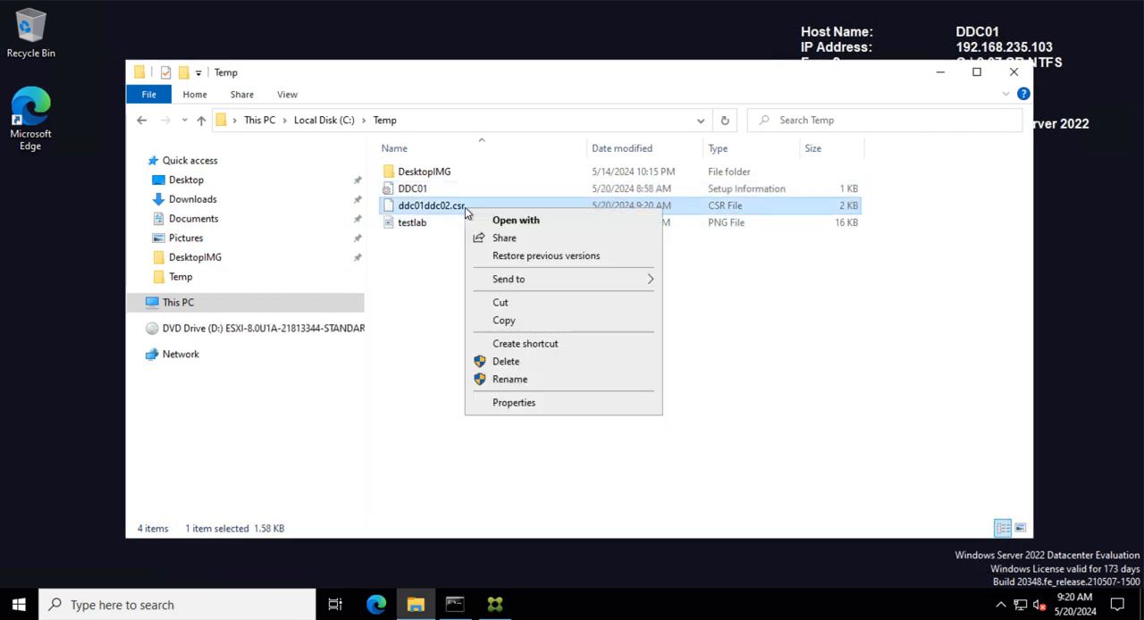
click(516, 222)
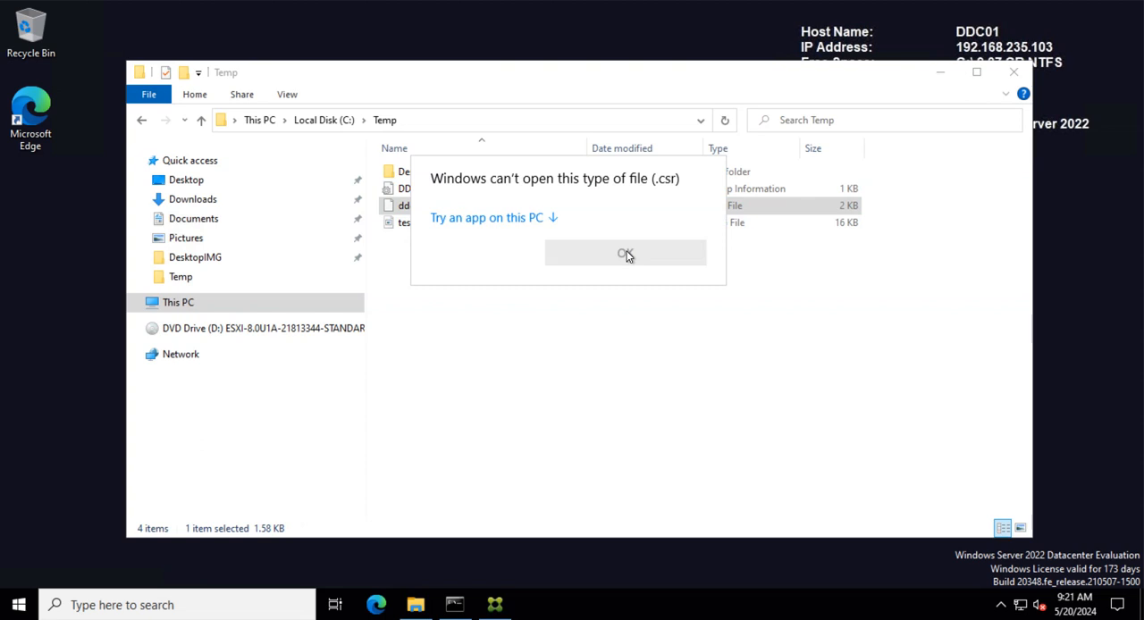
click(495, 220)
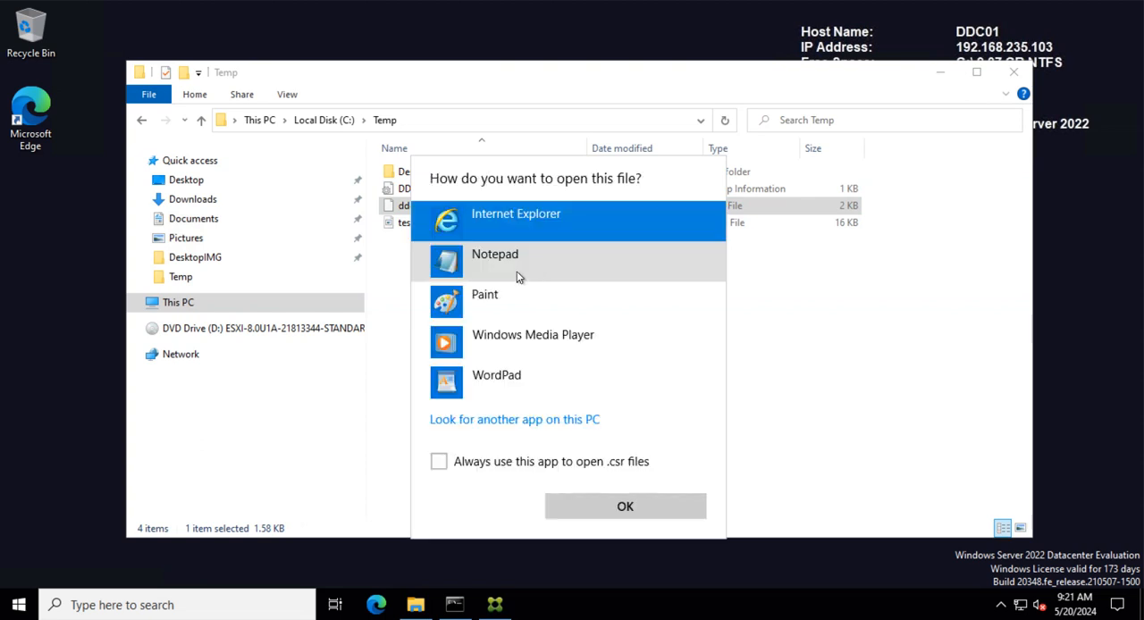
click(504, 266)
click(593, 500)
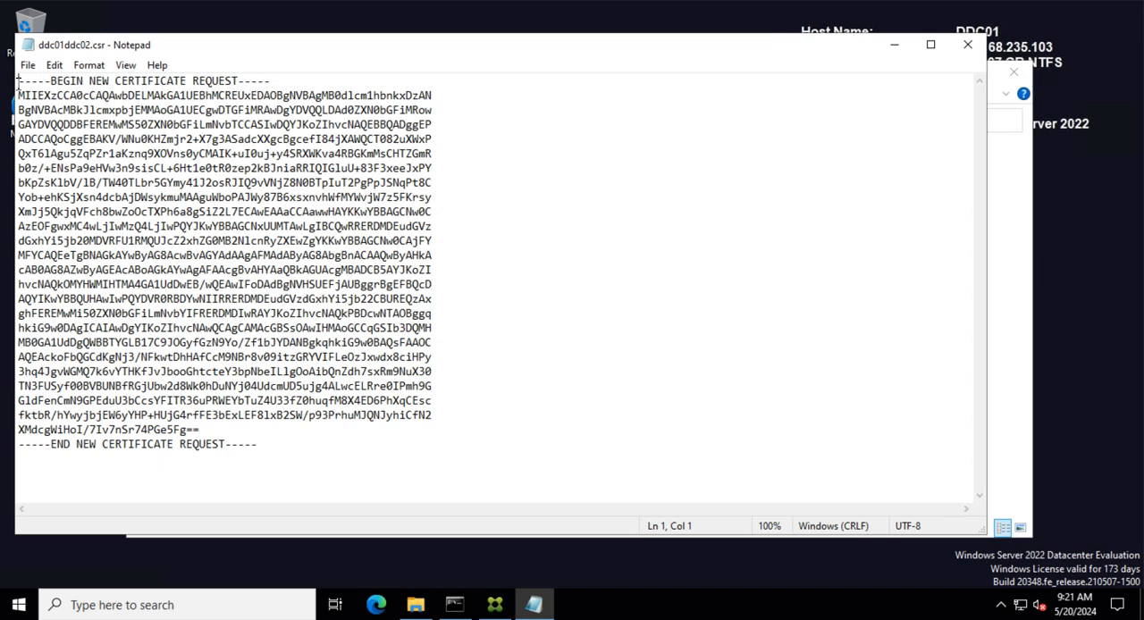
- Select the entire certificate request text and minimize Notepad
click(90, 197)
key(ctrl+a)
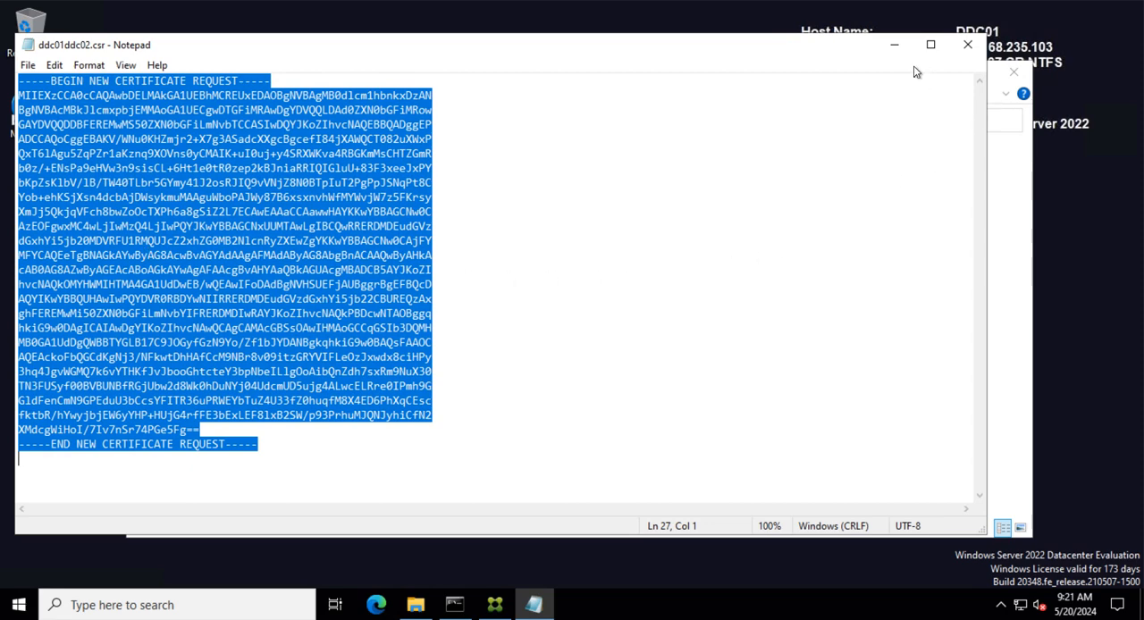
click(893, 45)
- Permanently delete the old certnew.cer from the Downloads folder and close the folder window
click(638, 294)
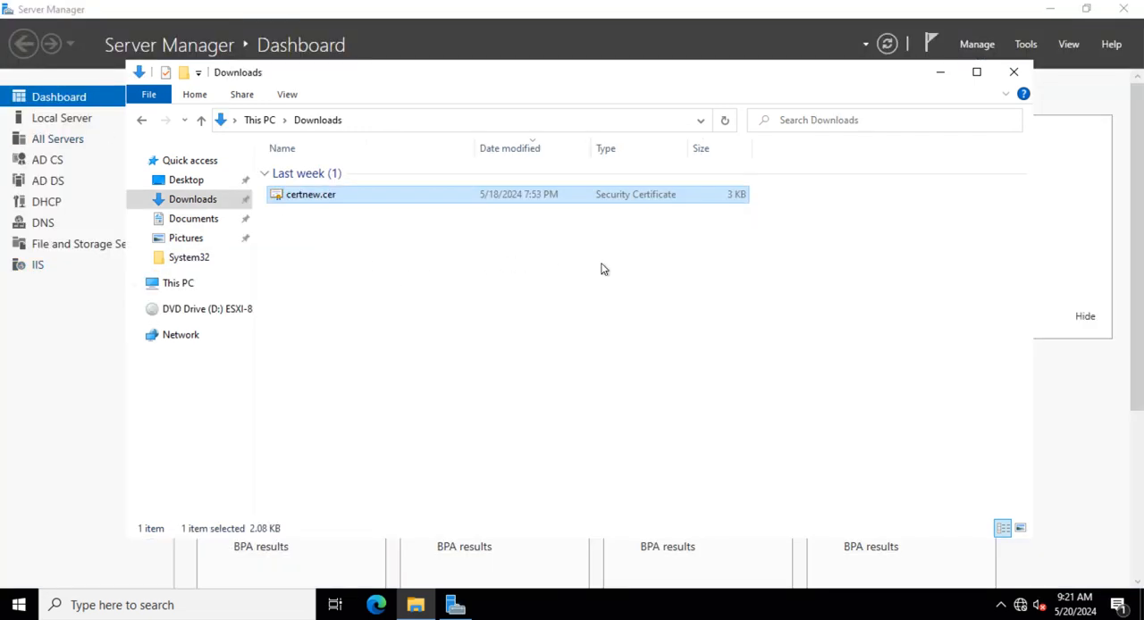
click(364, 282)
drag(340, 286, 404, 191)
key(shift+Delete)
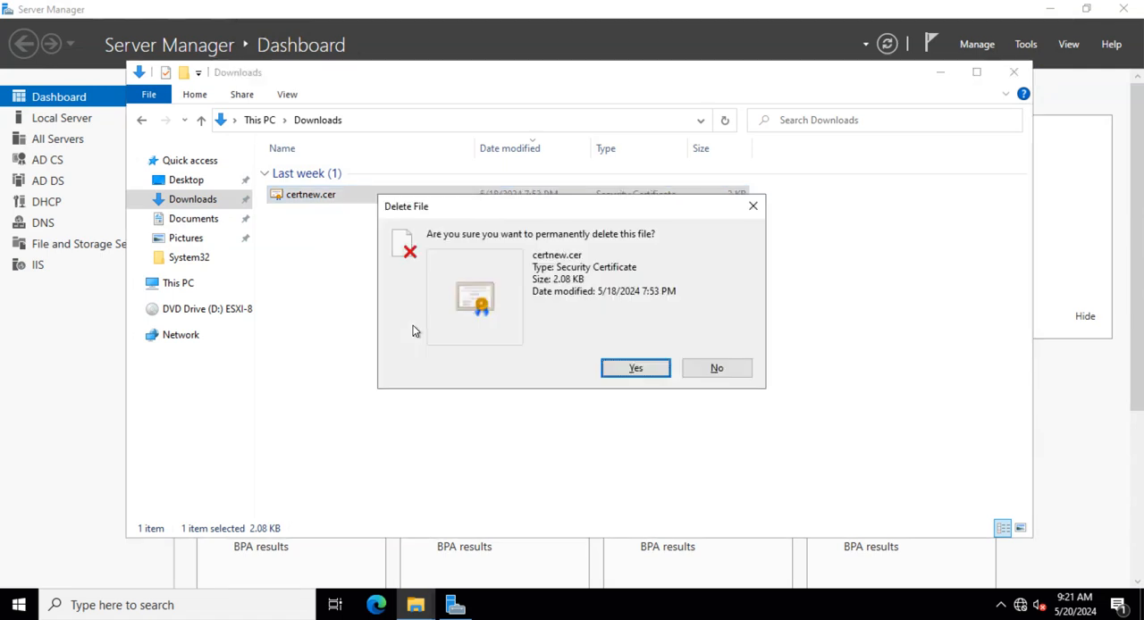
click(630, 368)
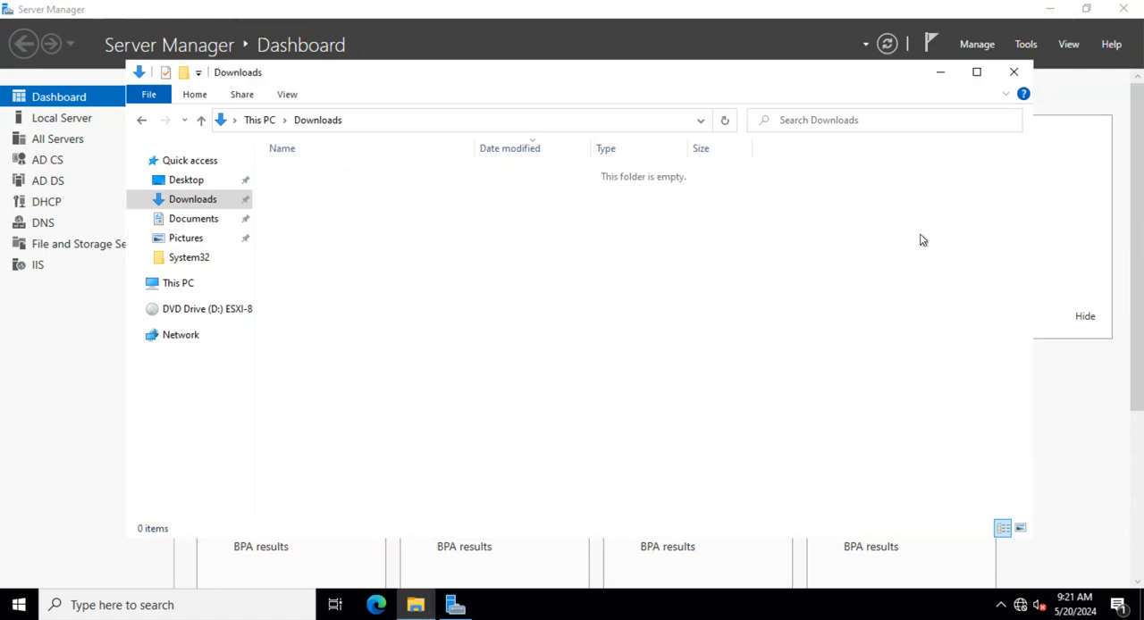
click(1013, 72)
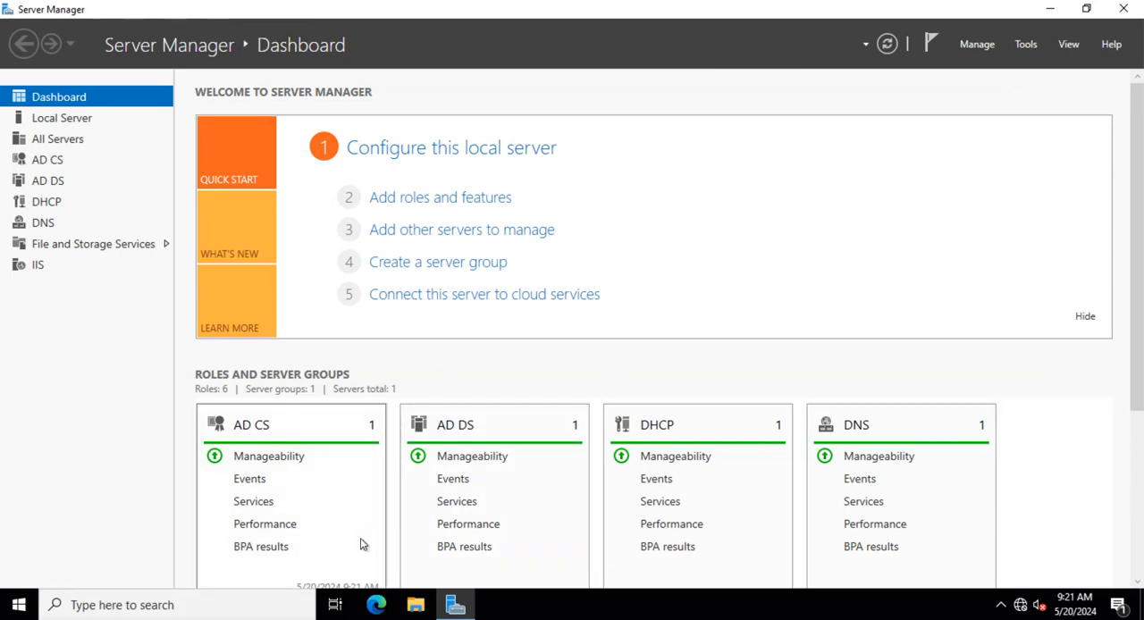
- Open Microsoft Edge
click(382, 607)
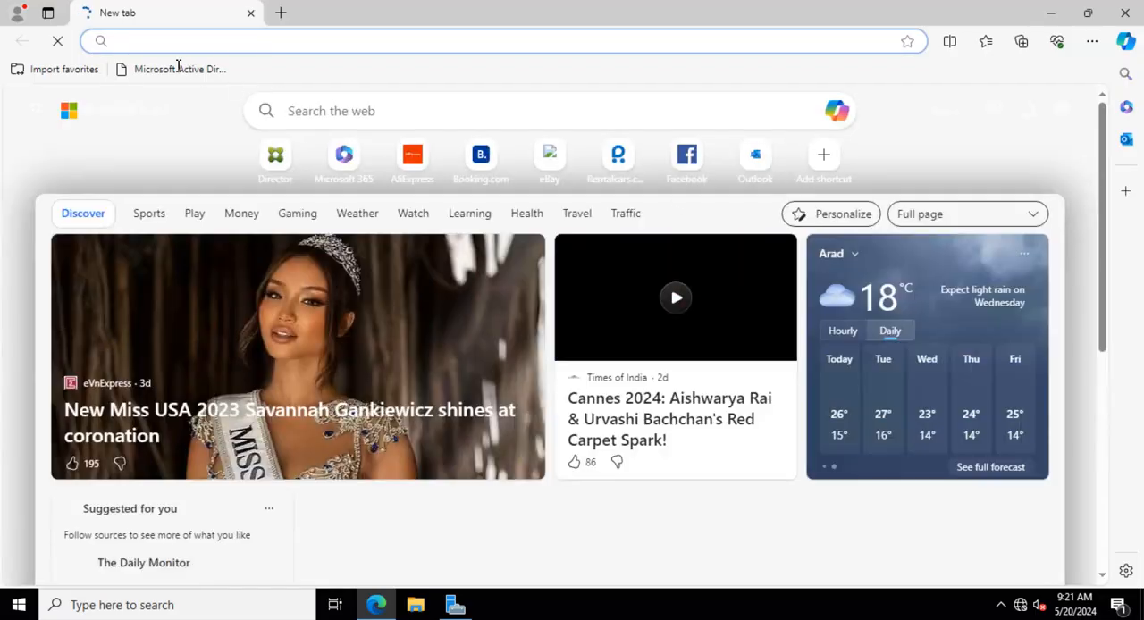
- Open the certificate services bookmark and sign in with the domain administrator user name and password
click(173, 71)
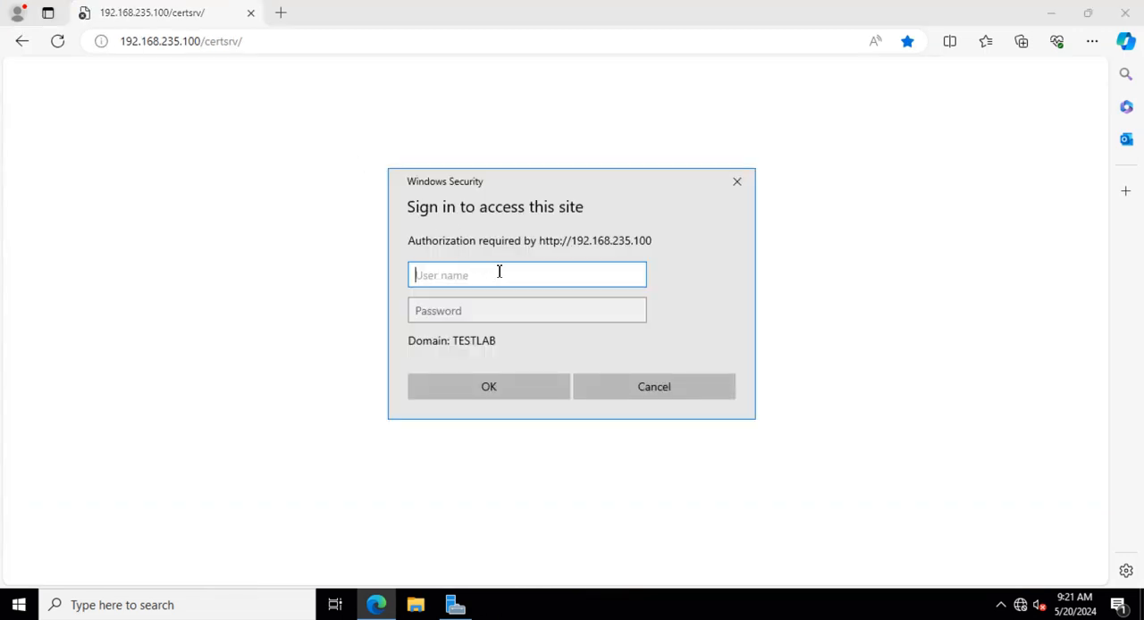
click(437, 301)
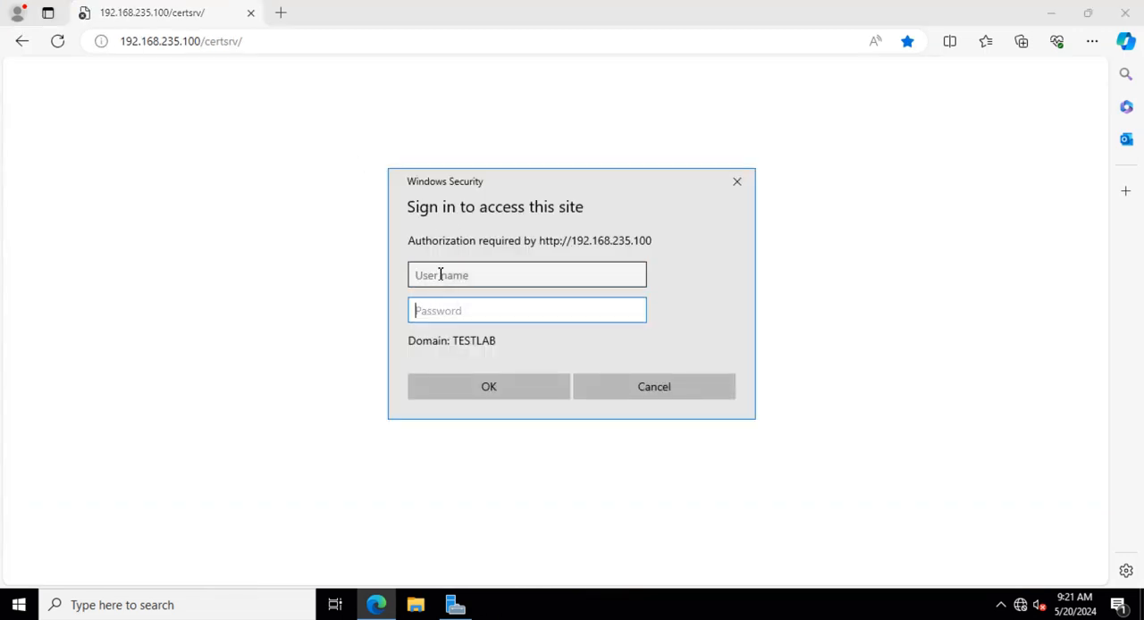
click(440, 274)
key(ctrl+v)
click(437, 309)
text(••••••••••••)
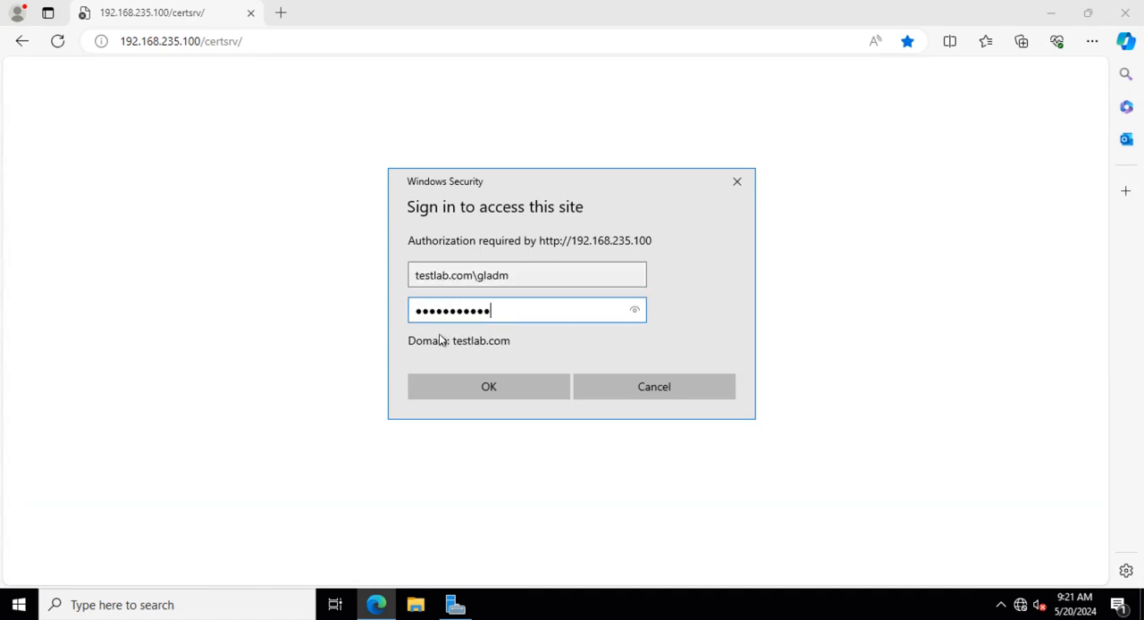
click(504, 398)
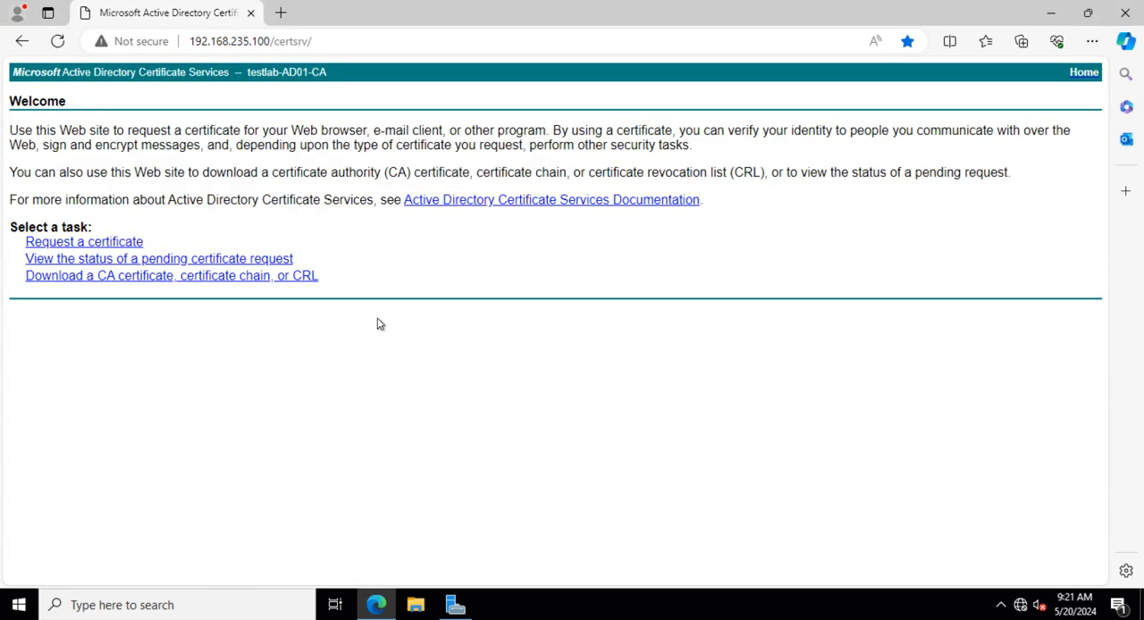
- Submit an advanced certificate request with the pasted CSR text and the Web Server certificate template
click(102, 243)
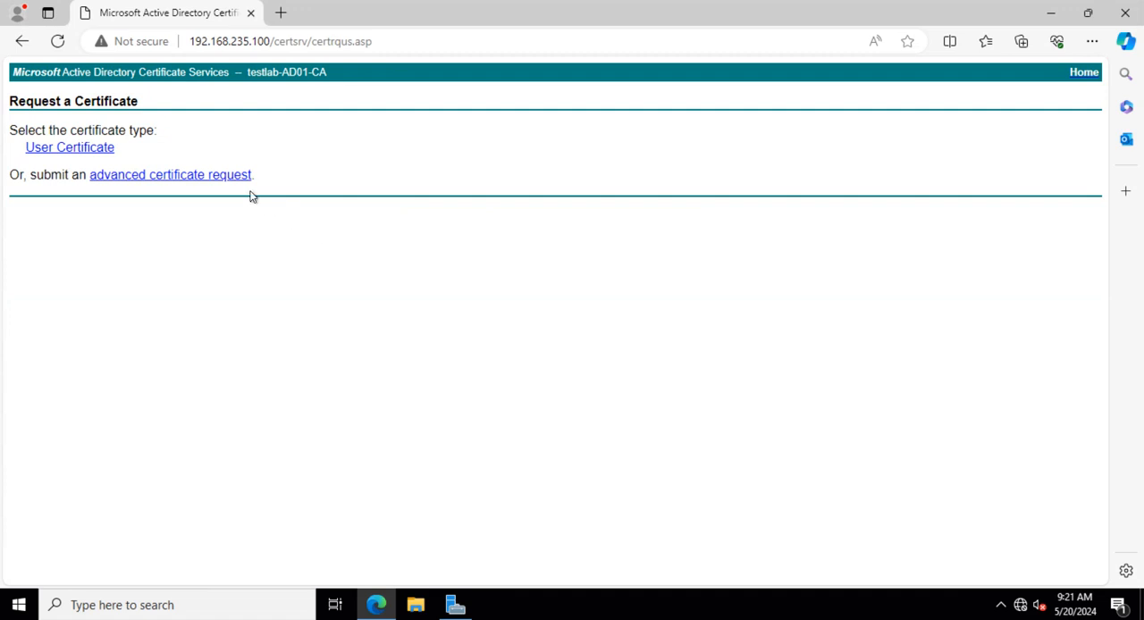
click(175, 177)
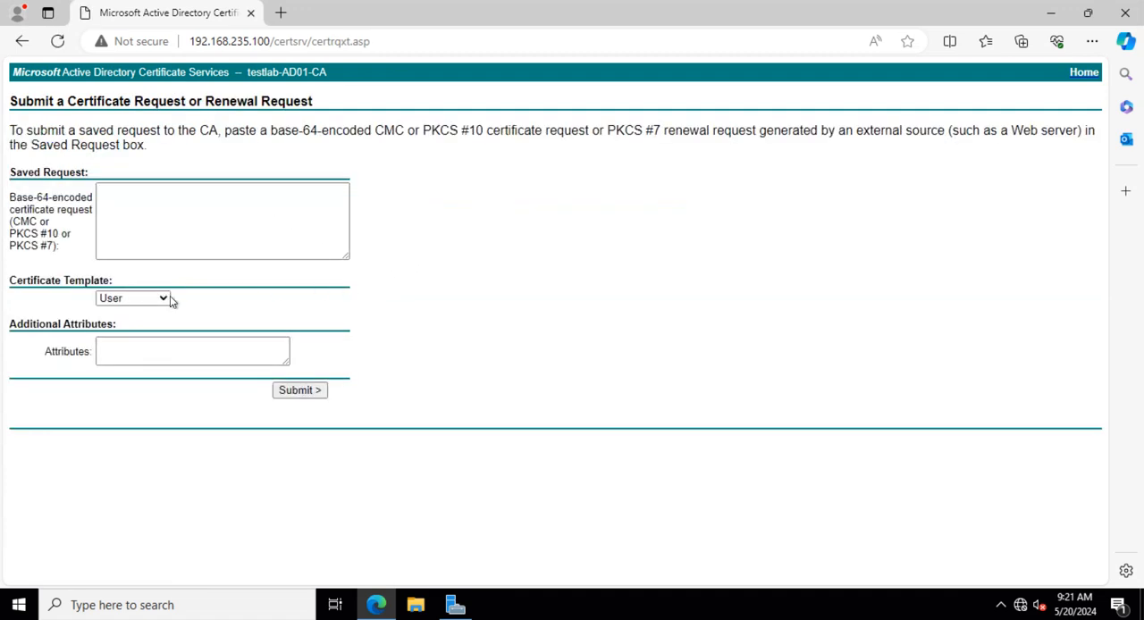
click(139, 299)
click(127, 343)
click(174, 222)
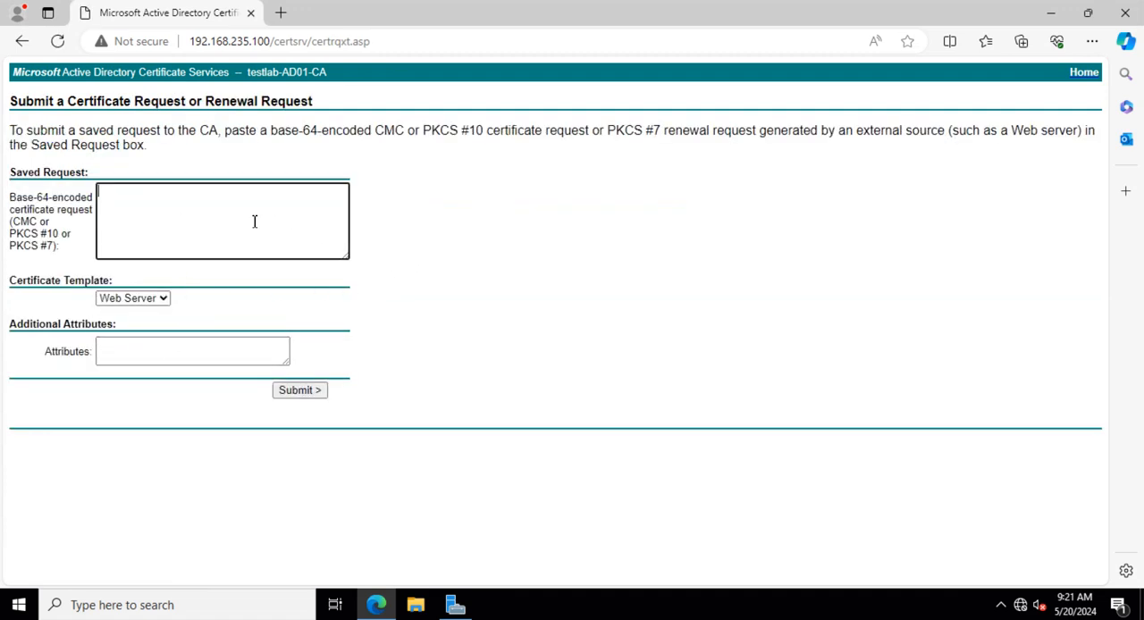
key(ctrl+v)
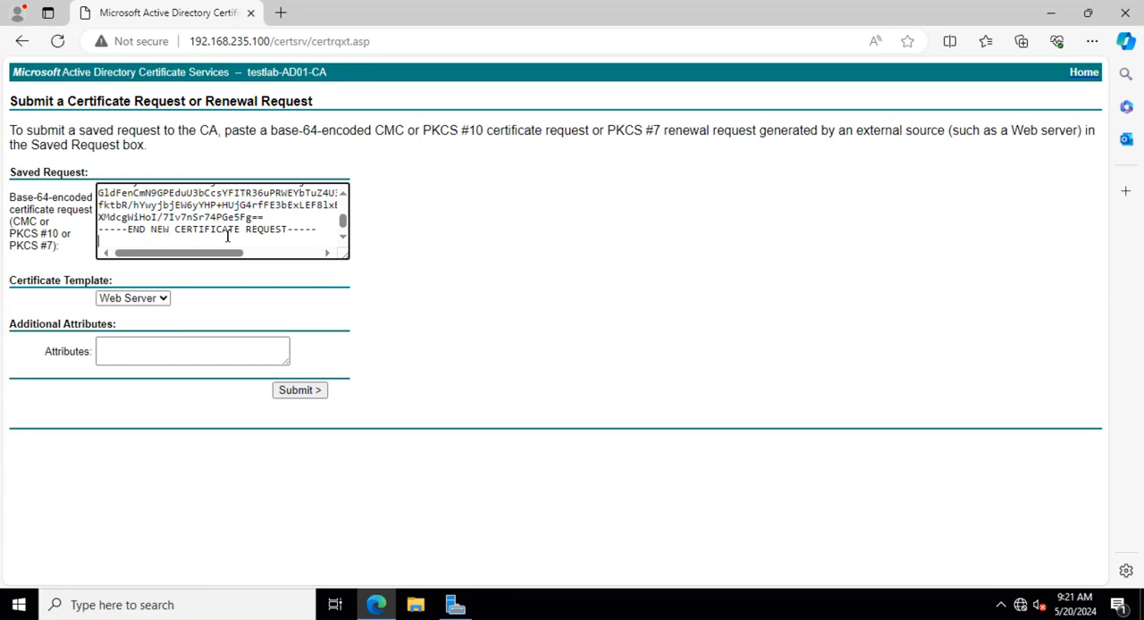
click(499, 270)
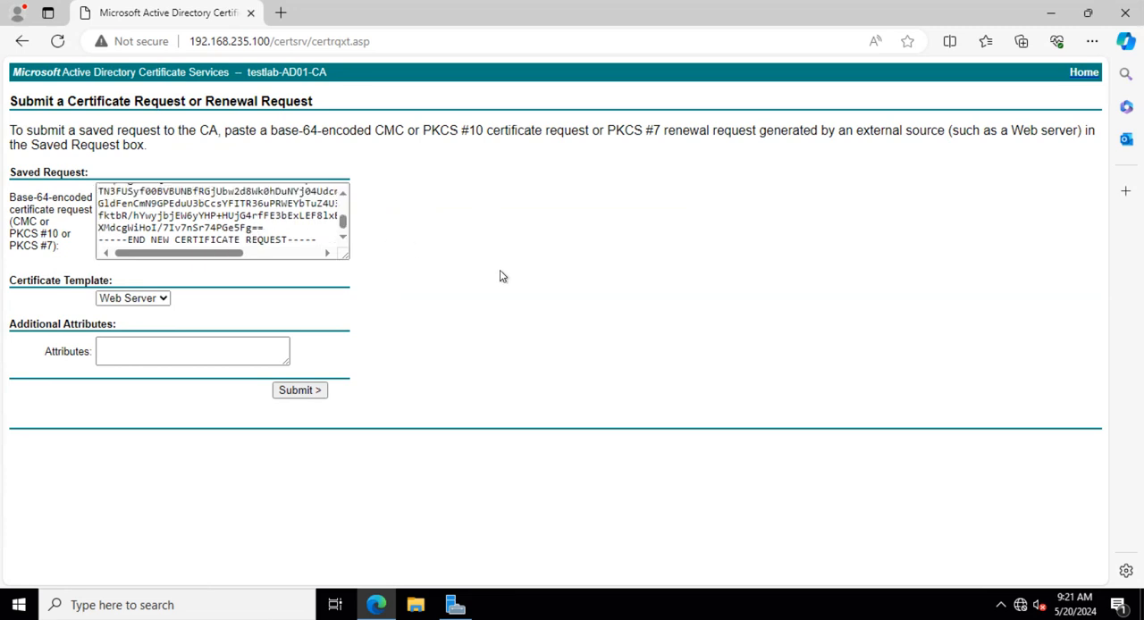
click(299, 390)
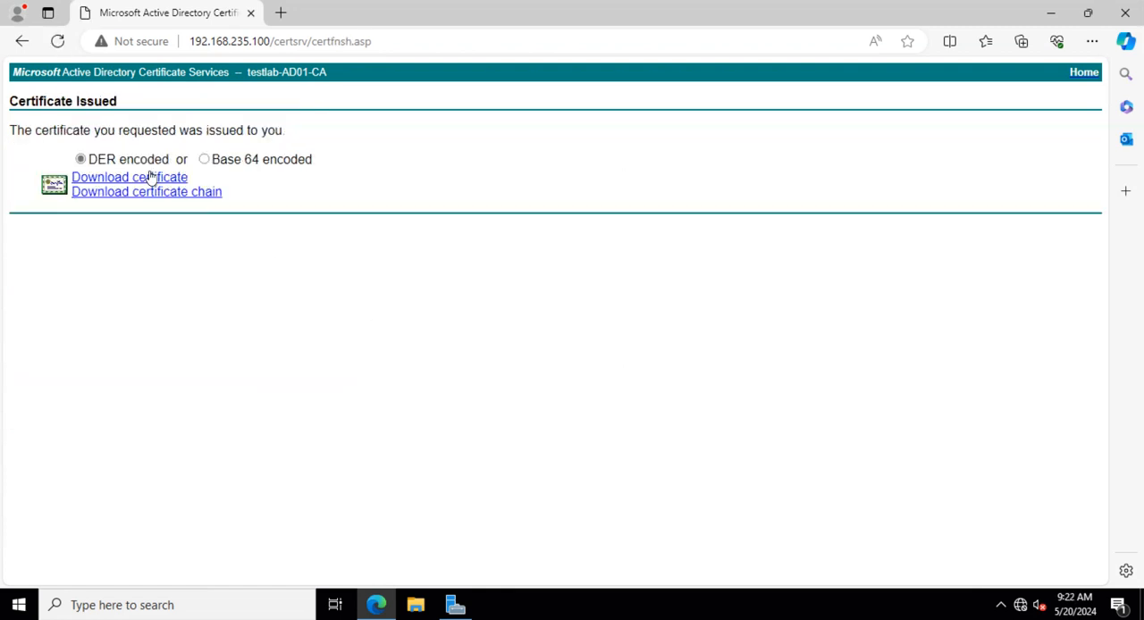
- Download the issued certificate Base 64 encoded and open its containing folder
click(203, 160)
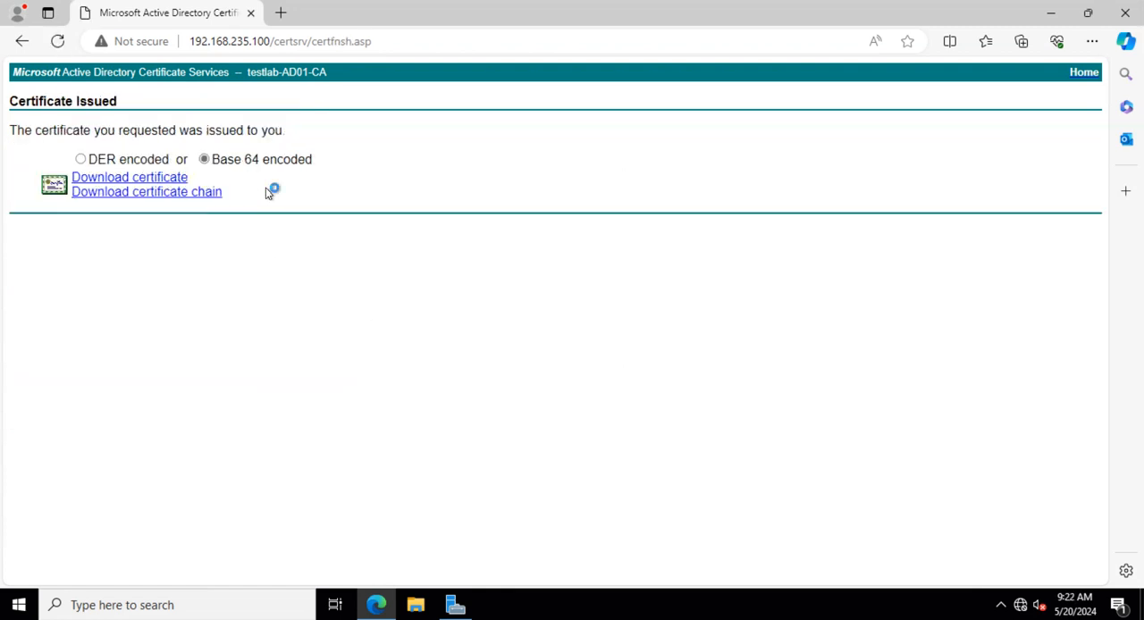
click(148, 181)
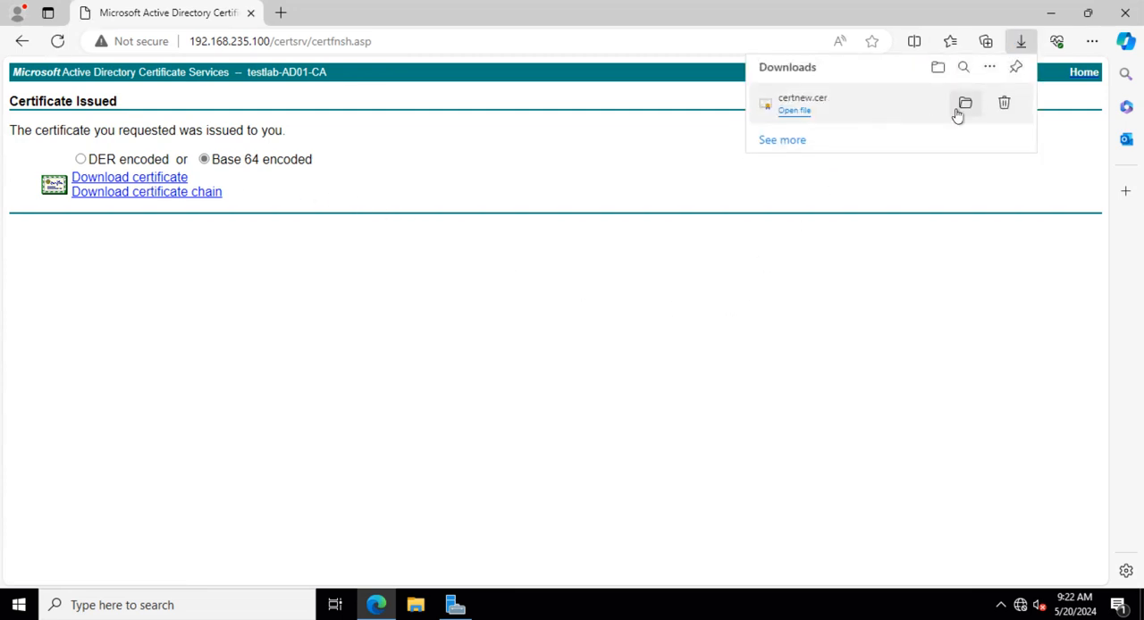
click(964, 105)
- Rename the downloaded certificate to ddc01ddc02.cer and paste it into the C:\Temp folder on DDC01
click(320, 193)
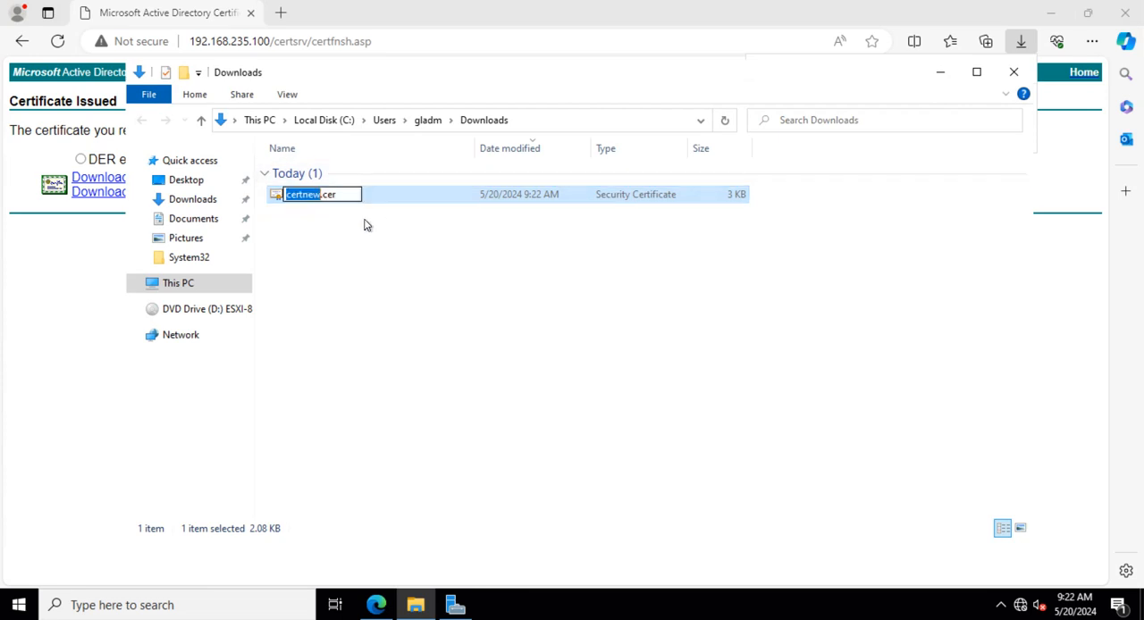
text(ddc01ddc02)
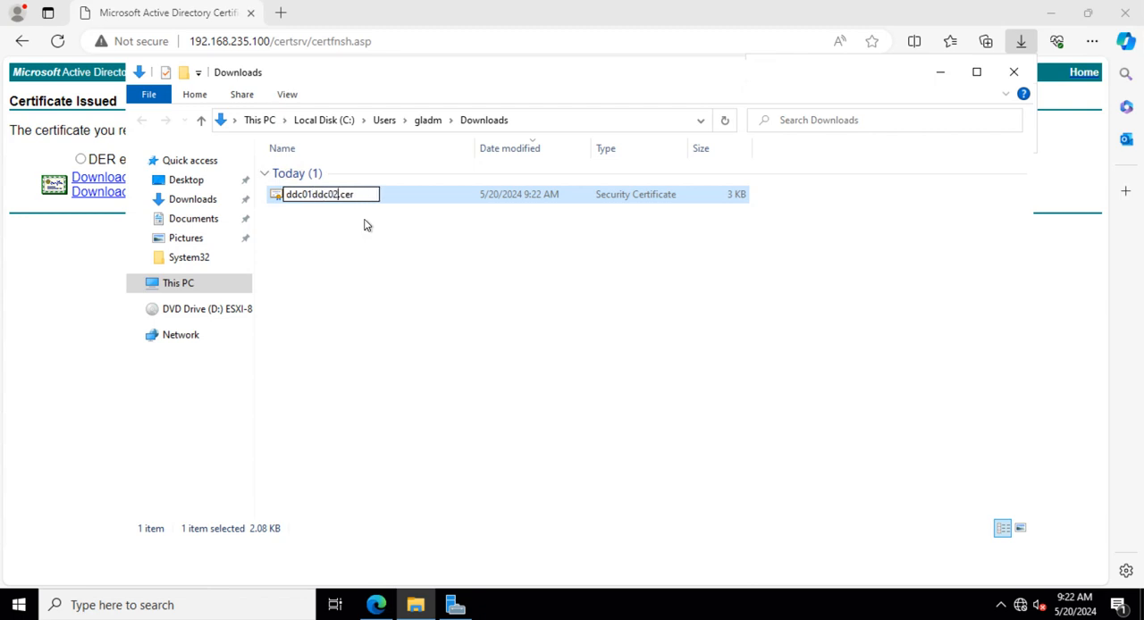
key(Return)
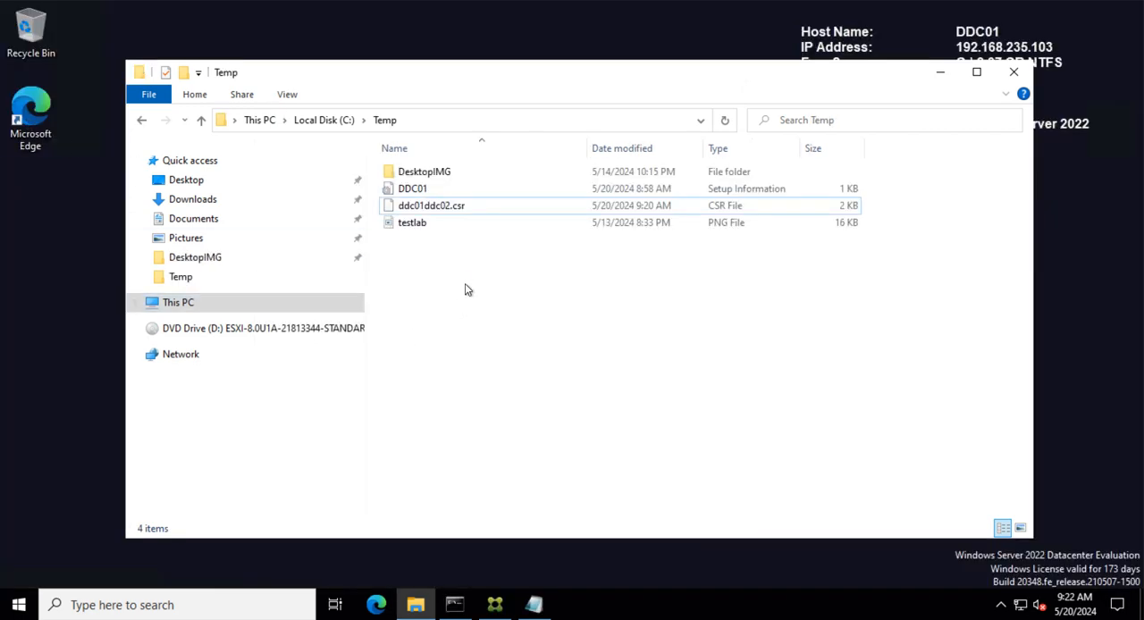
key(ctrl+v)
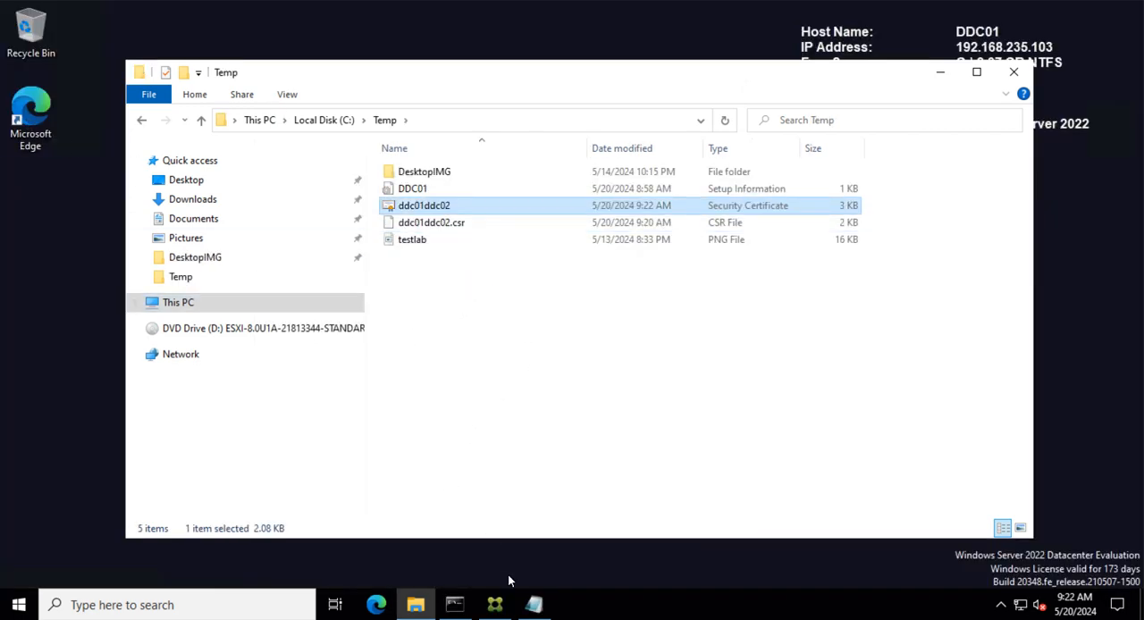
- Try to install the certificate by running certreq -accept -machine ddc01ddc02.cer in the Command Prompt
click(454, 605)
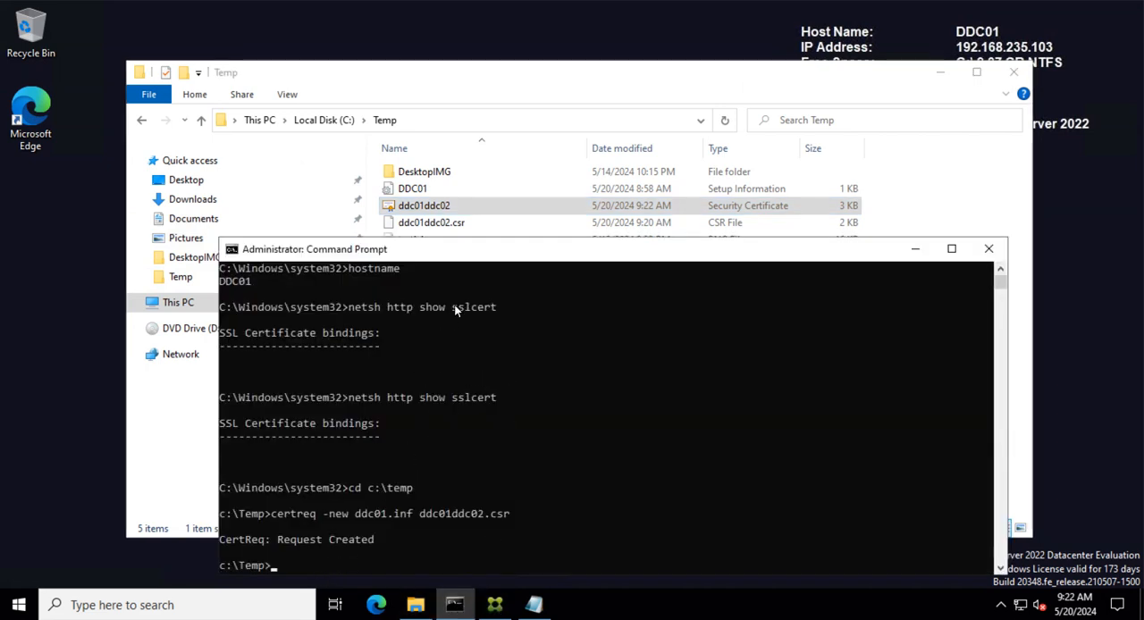
drag(477, 239, 474, 261)
click(302, 527)
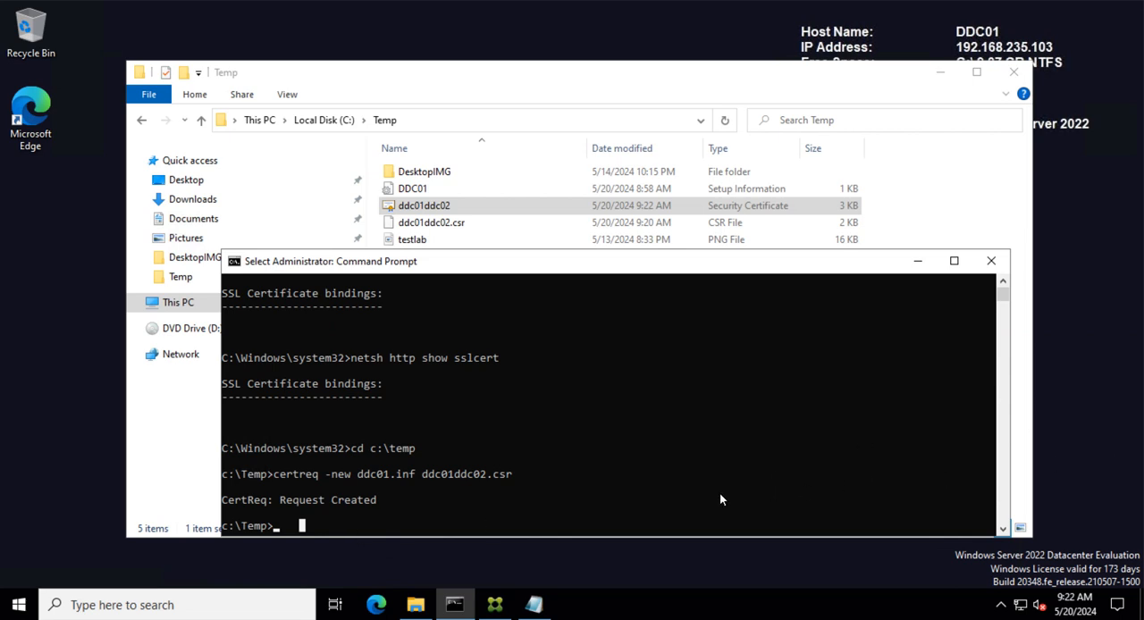
key(Escape)
text(cer)
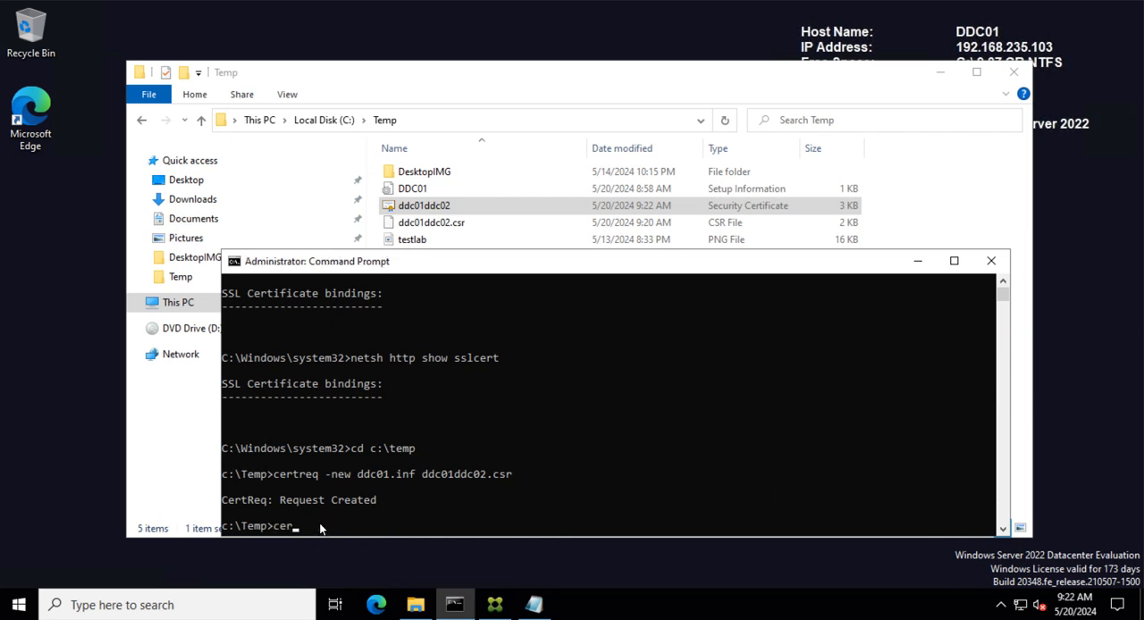
text(treq -accept -machine)
text(ddc)
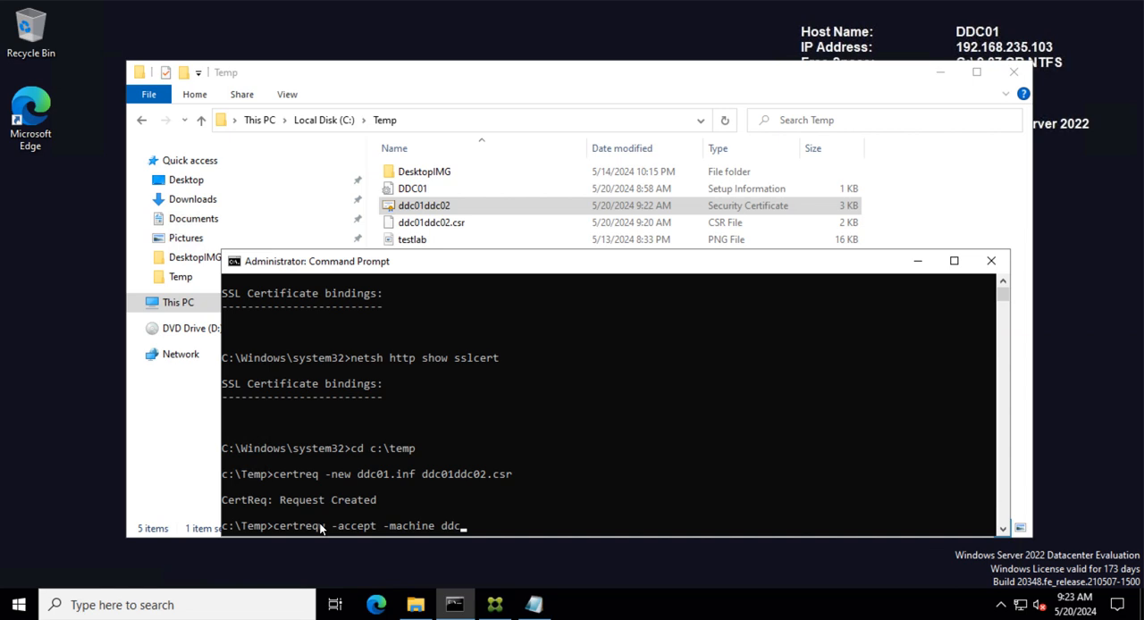
text(01ddc02.cer)
key(Return)
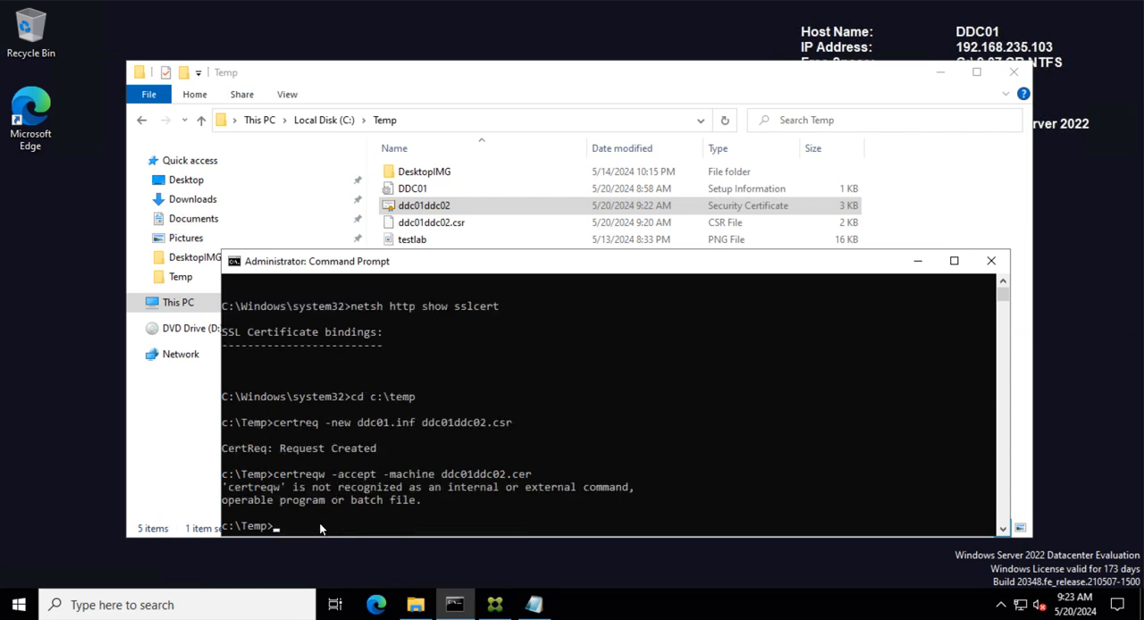
- Recall the previous command, correct the command name to certreq, and run certreq -accept -machine ddc01ddc02.cer
key(Up)
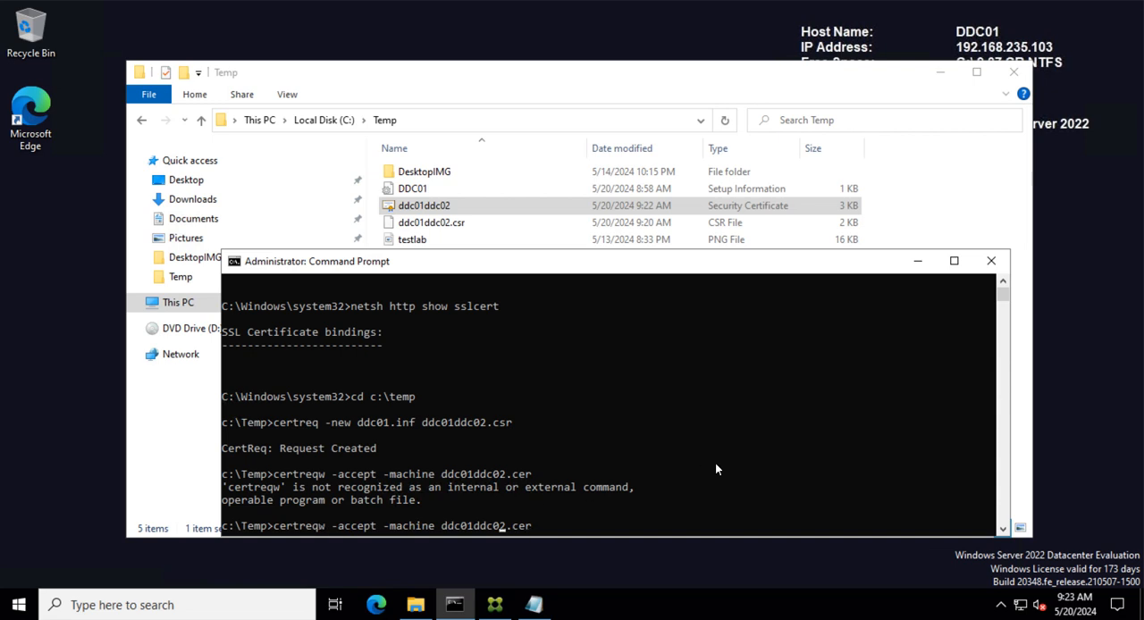
key(Left)
key(Left)
key(Left)
key(Left)
key(Left)
key(Left)
key(Left)
key(Left)
key(Left)
key(Left)
key(Left)
key(Left)
key(Left)
key(Left)
key(Left)
key(Left)
key(Left)
key(Left)
key(Left)
key(Left)
key(Left)
key(Left)
key(BackSpace)
key(Right)
key(Right)
key(Right)
key(Right)
key(Right)
key(Right)
key(Right)
key(Right)
key(Right)
key(Right)
key(Right)
key(Right)
key(Right)
key(Right)
key(Right)
key(Right)
key(Right)
key(Right)
key(Right)
key(Right)
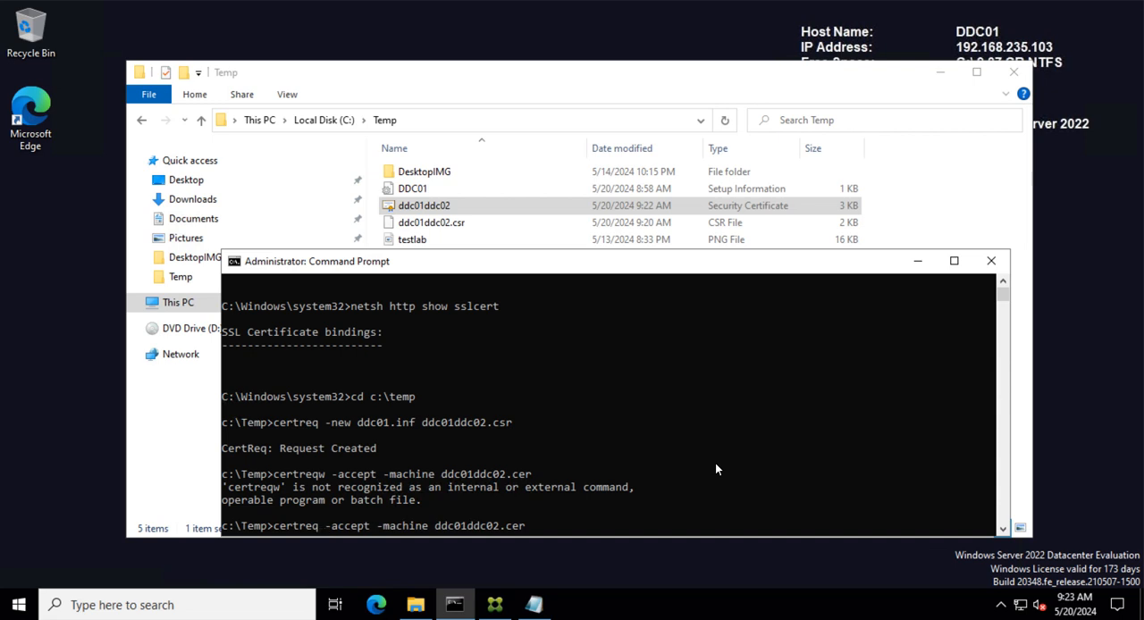
key(Right)
key(Right)
key(Right)
key(Right)
key(Right)
key(Right)
key(Right)
key(Right)
key(Return)
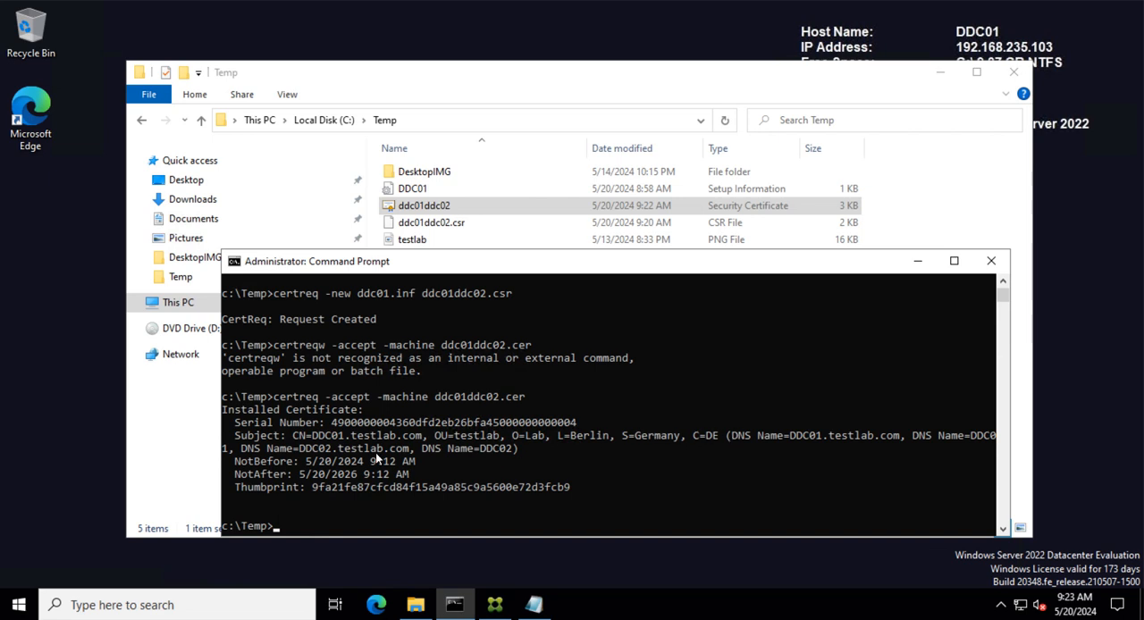
- Open the local computer certificate store by running certlm.msc
click(296, 525)
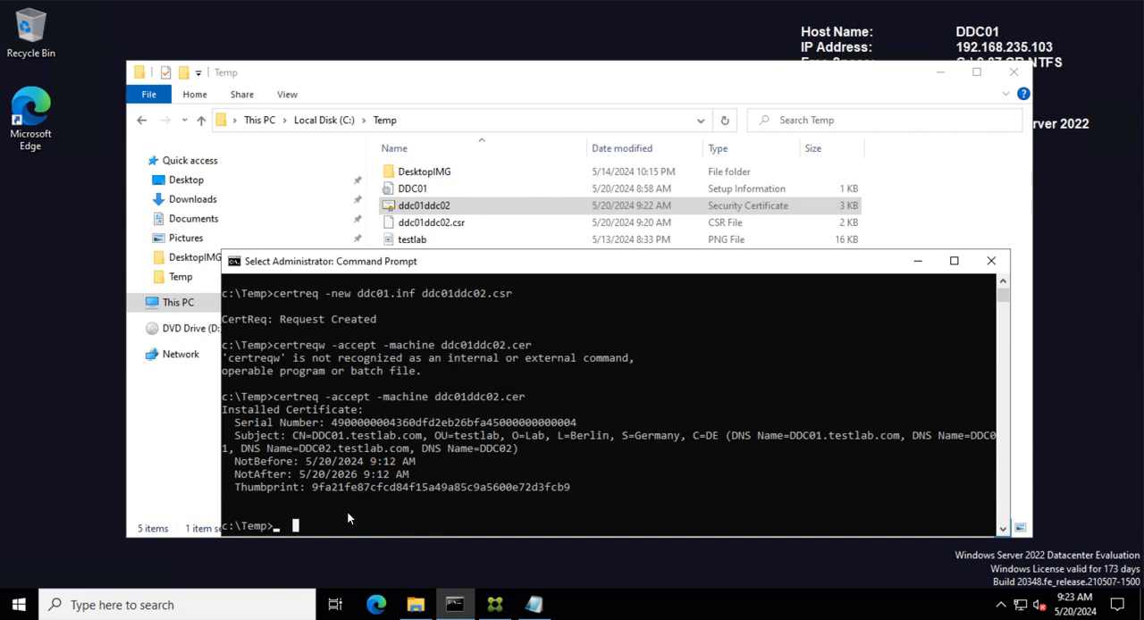
text(certl)
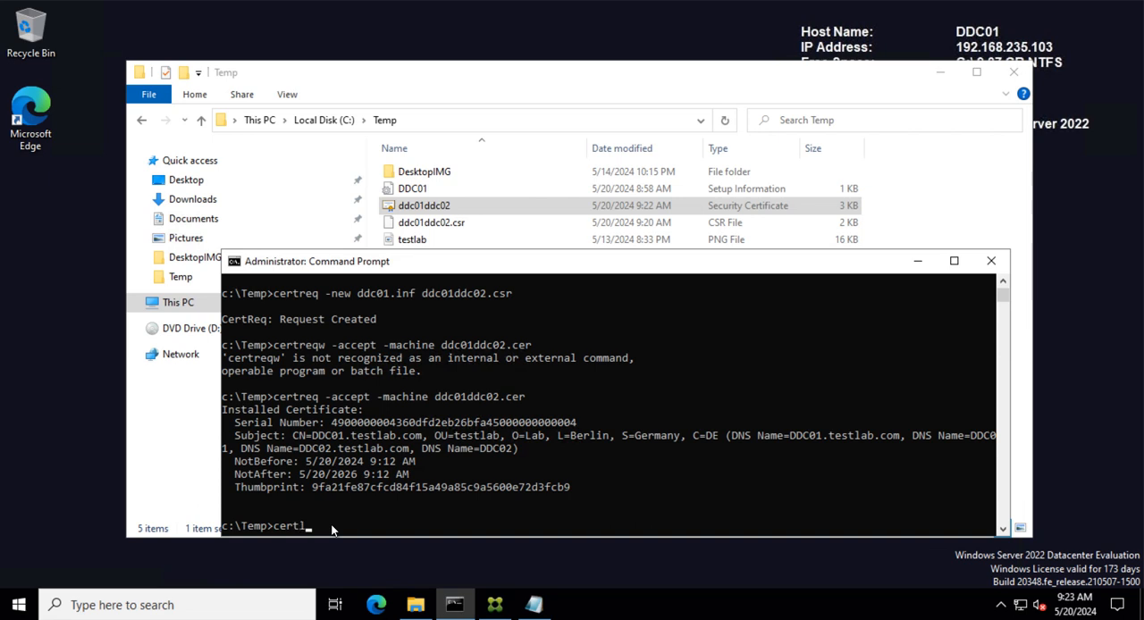
text(m.msc)
key(Return)
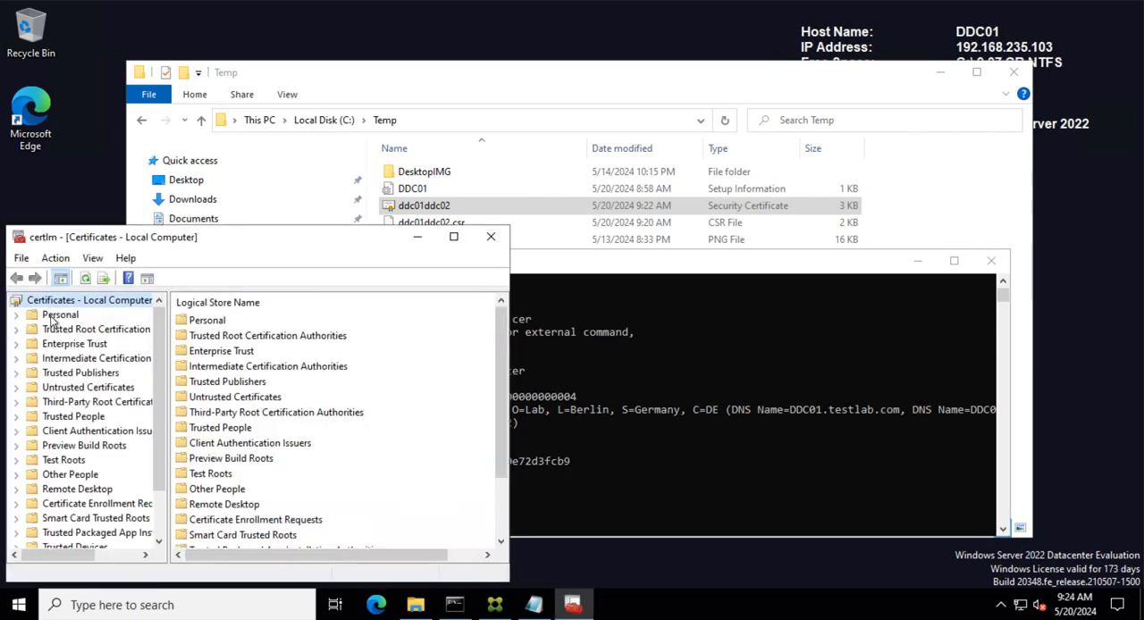
- Browse to the Personal Certificates store and widen the certlm window to view the installed certificate
click(56, 315)
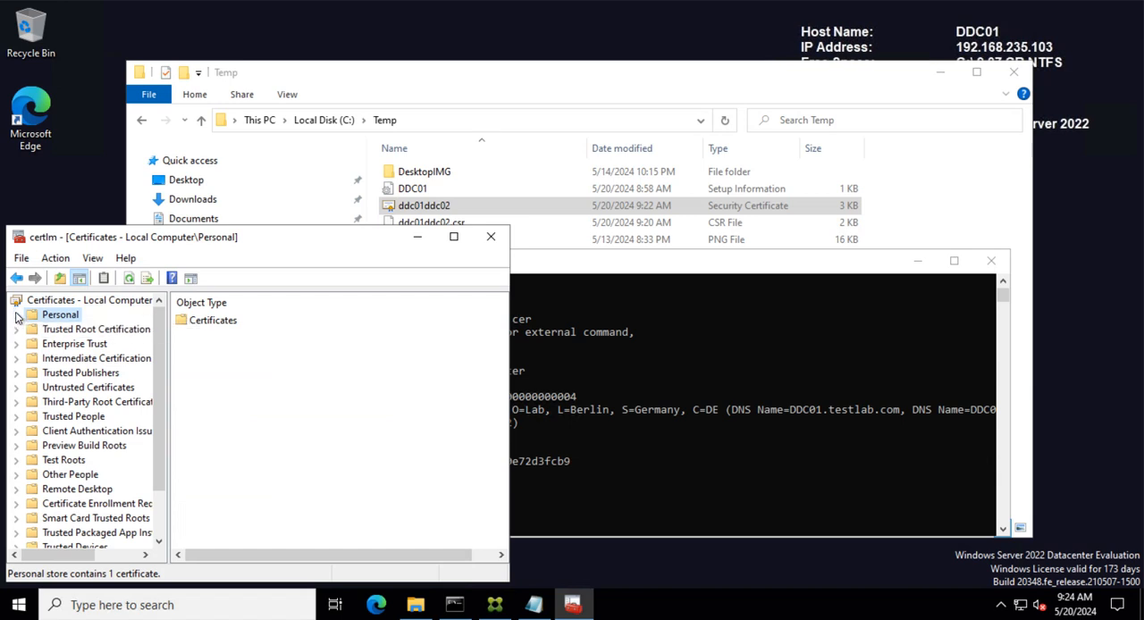
click(15, 315)
click(81, 329)
click(220, 322)
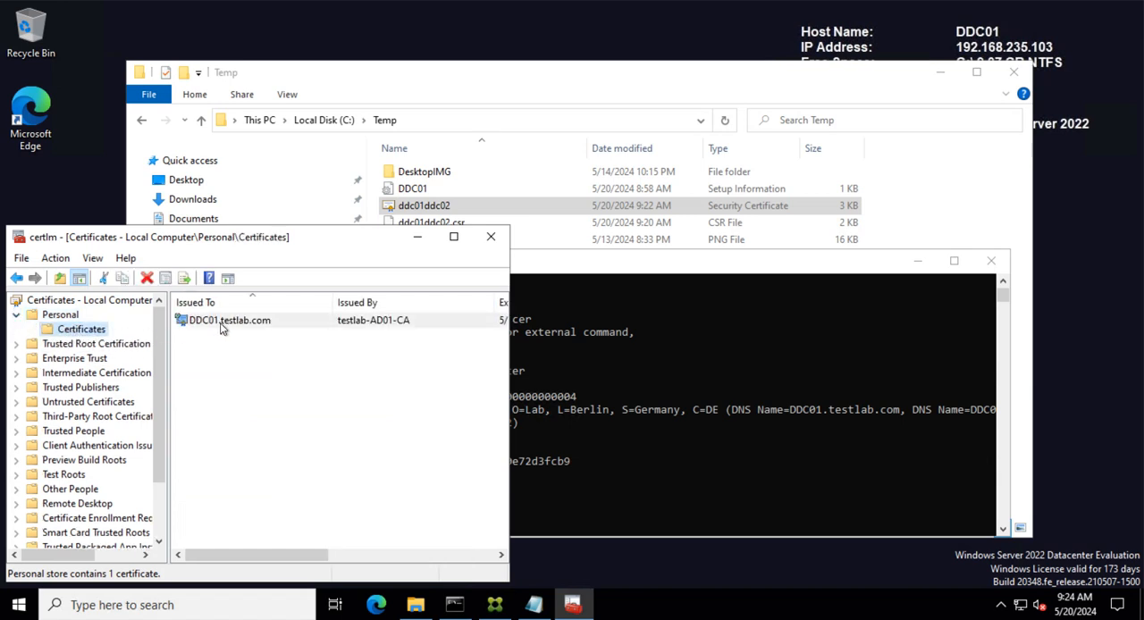
drag(509, 336, 1022, 346)
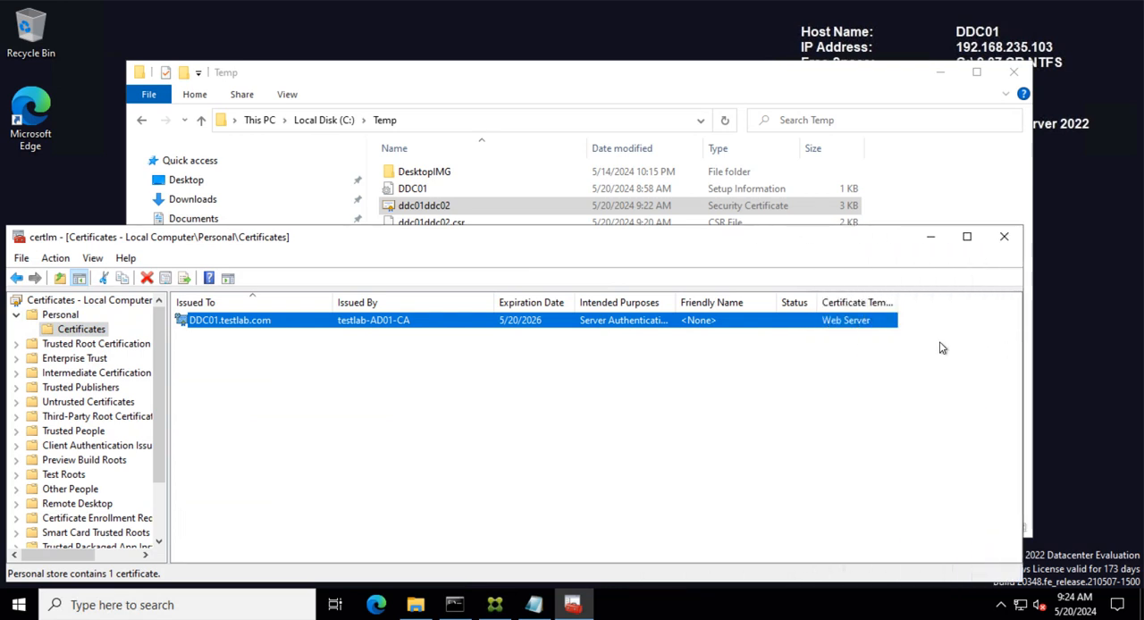
click(930, 239)
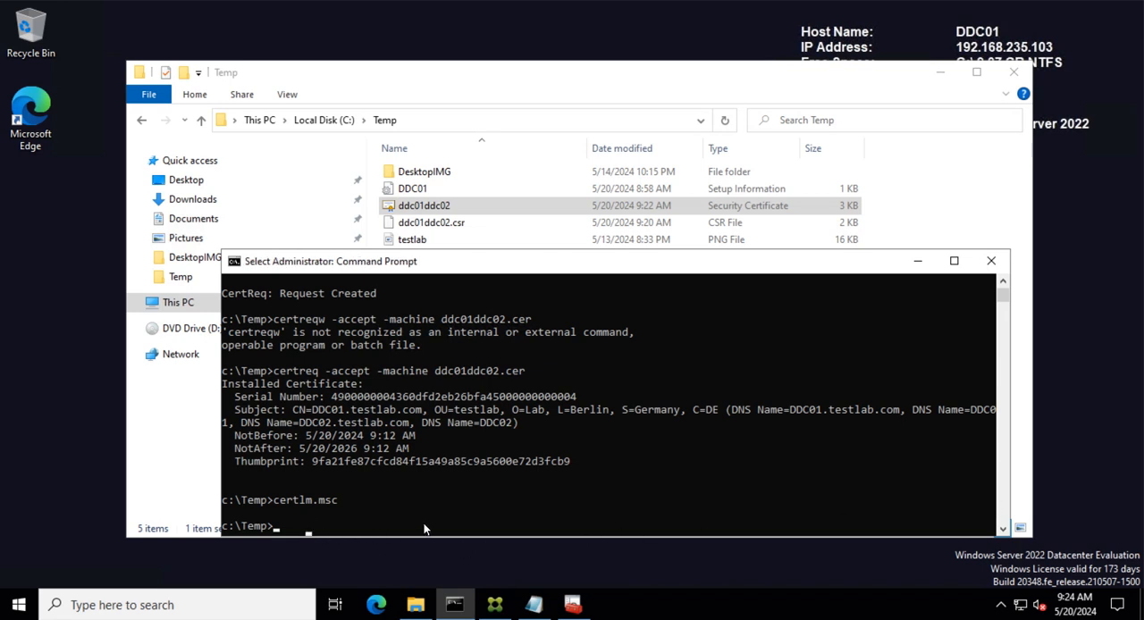
click(572, 605)
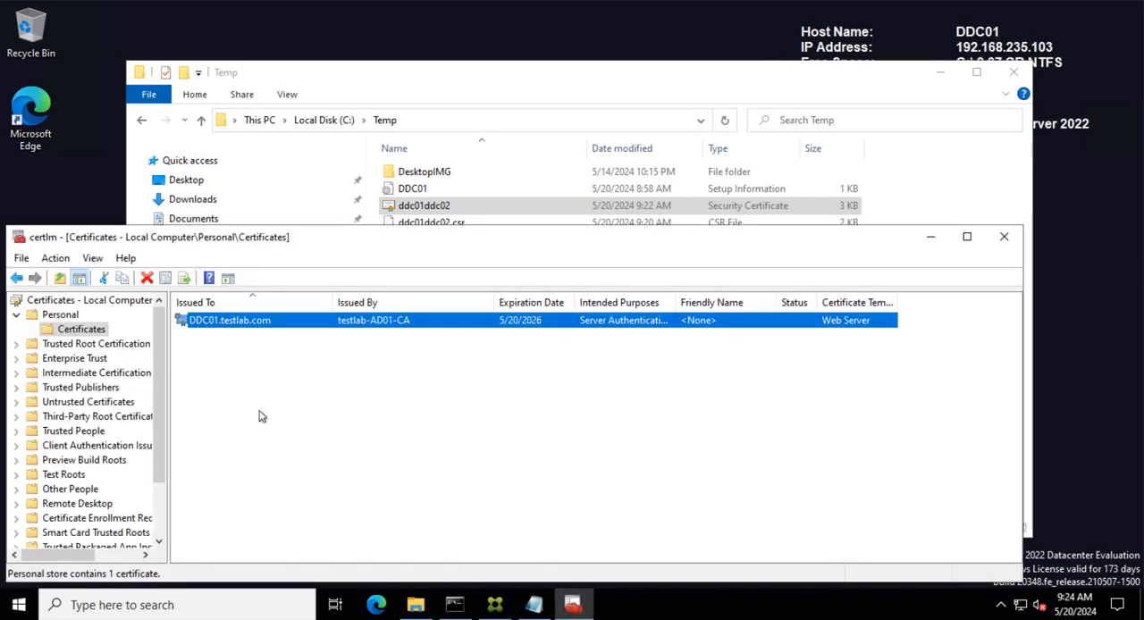
- Start exporting the DDC01.testlab.com certificate, choosing to include the private key in PKCS #12 (.PFX) format
right_click(237, 320)
mouse_move(285, 362)
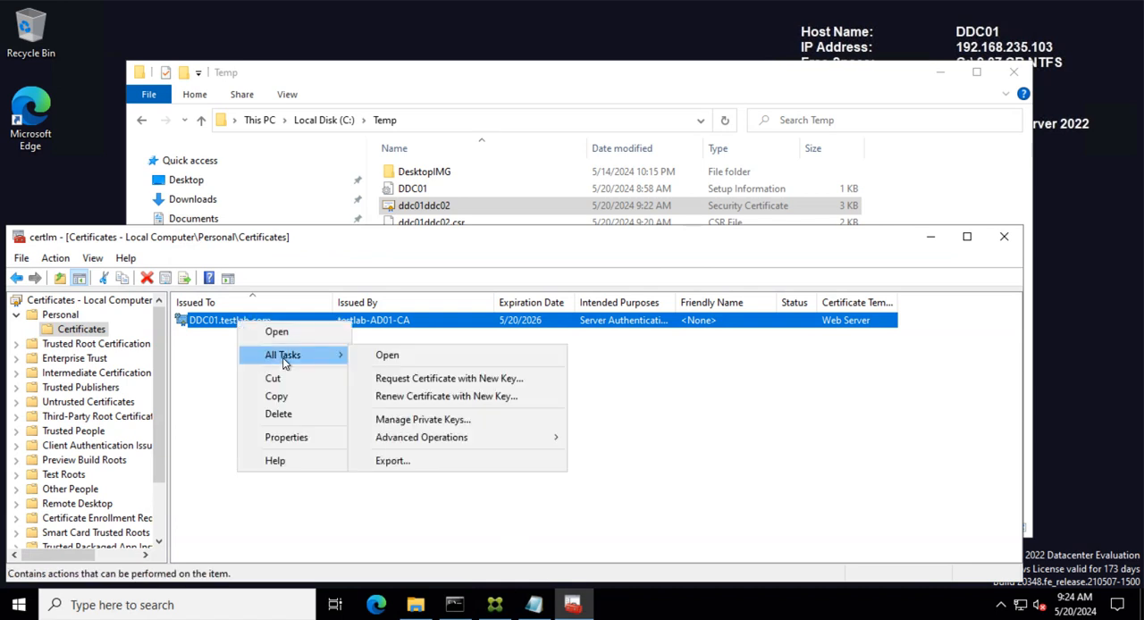
click(434, 461)
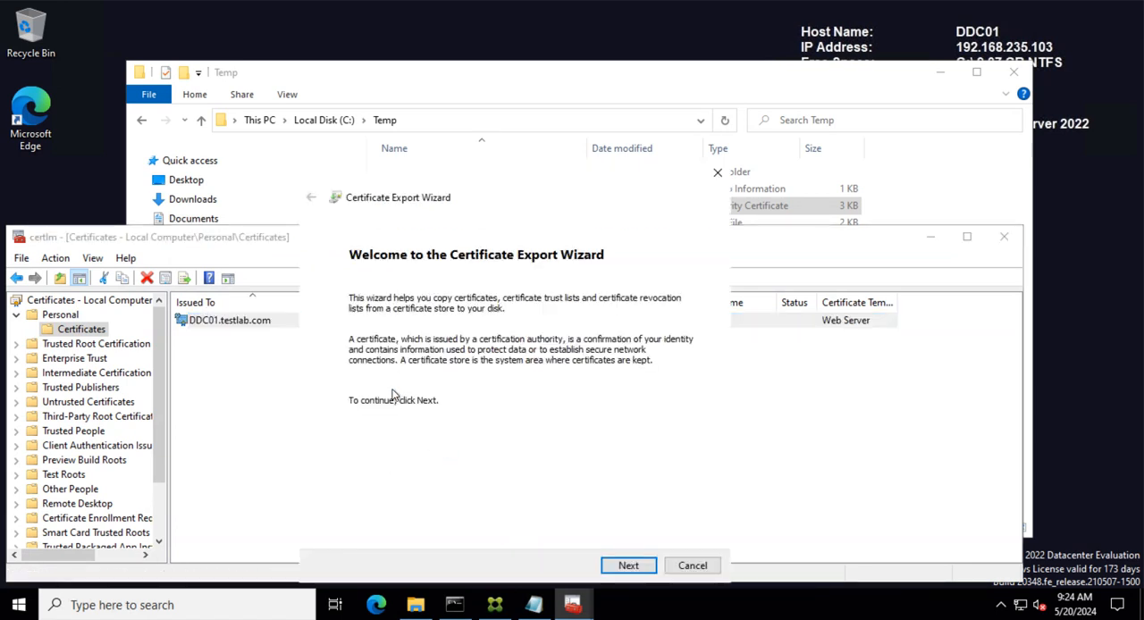
click(628, 564)
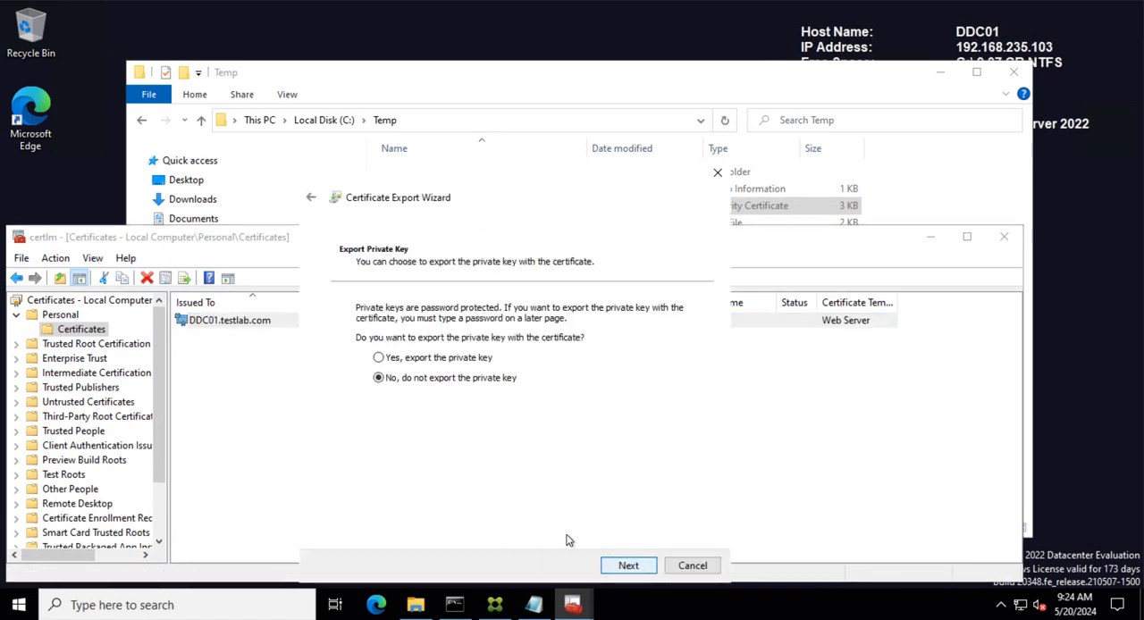
click(405, 359)
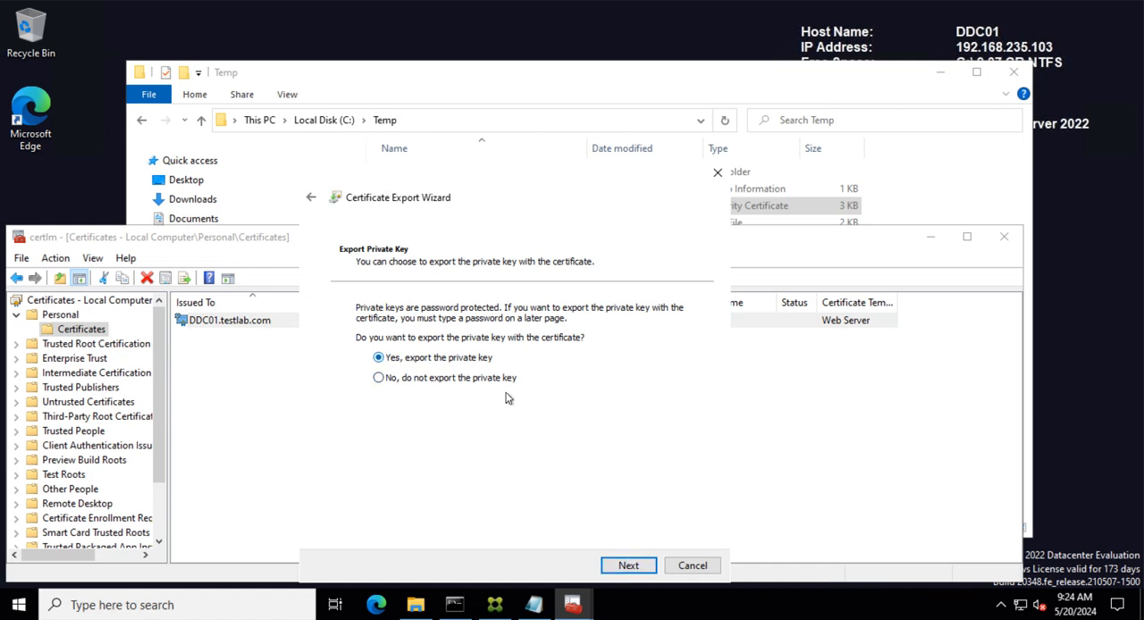
click(629, 565)
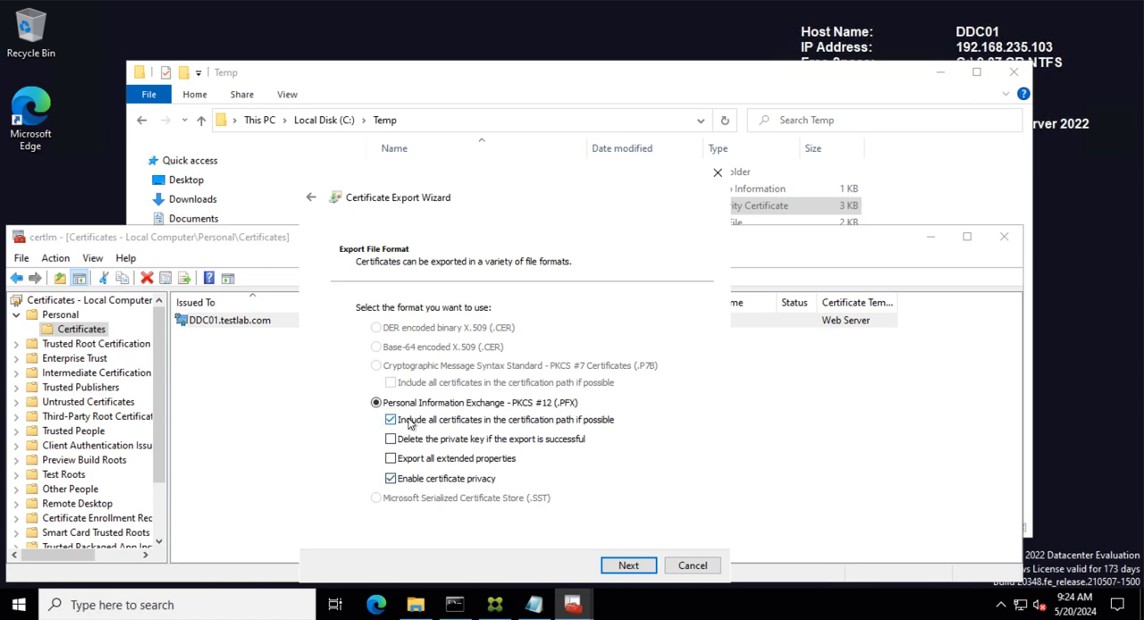
click(630, 566)
- Protect the export with a password, entering and confirming it, and set encryption to AES256-SHA256
click(361, 434)
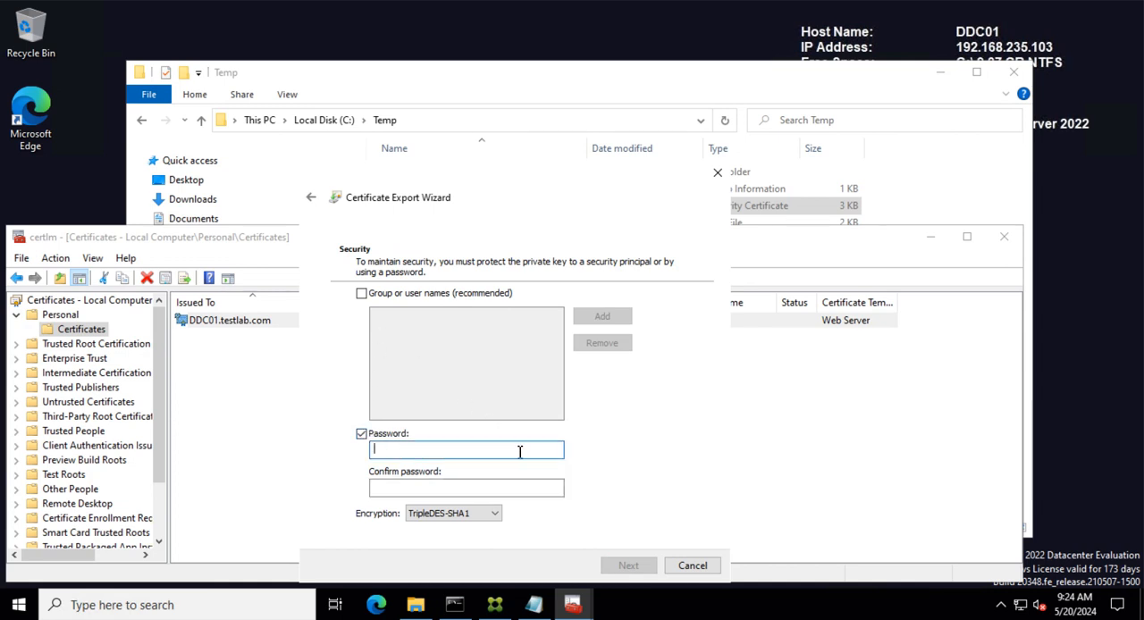
text(pass)
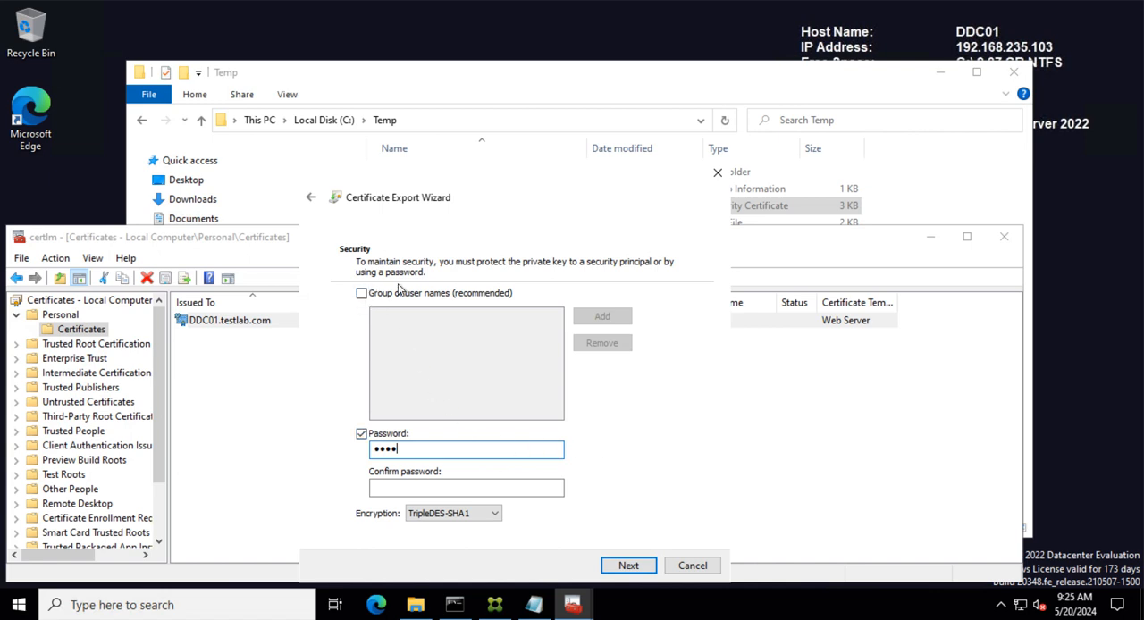
click(435, 515)
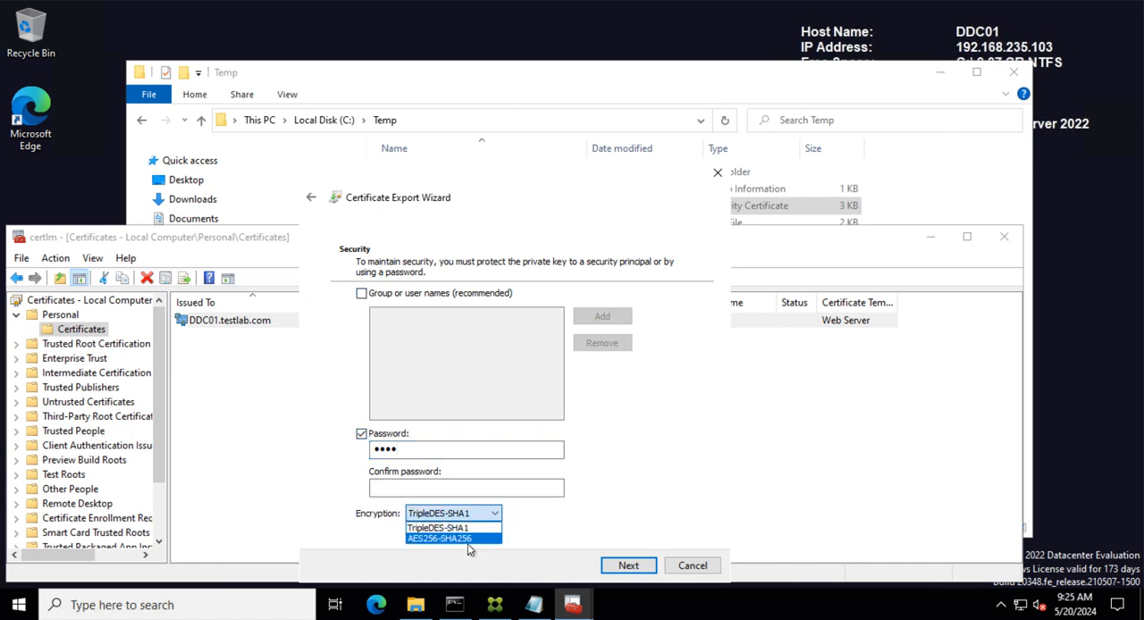
click(467, 539)
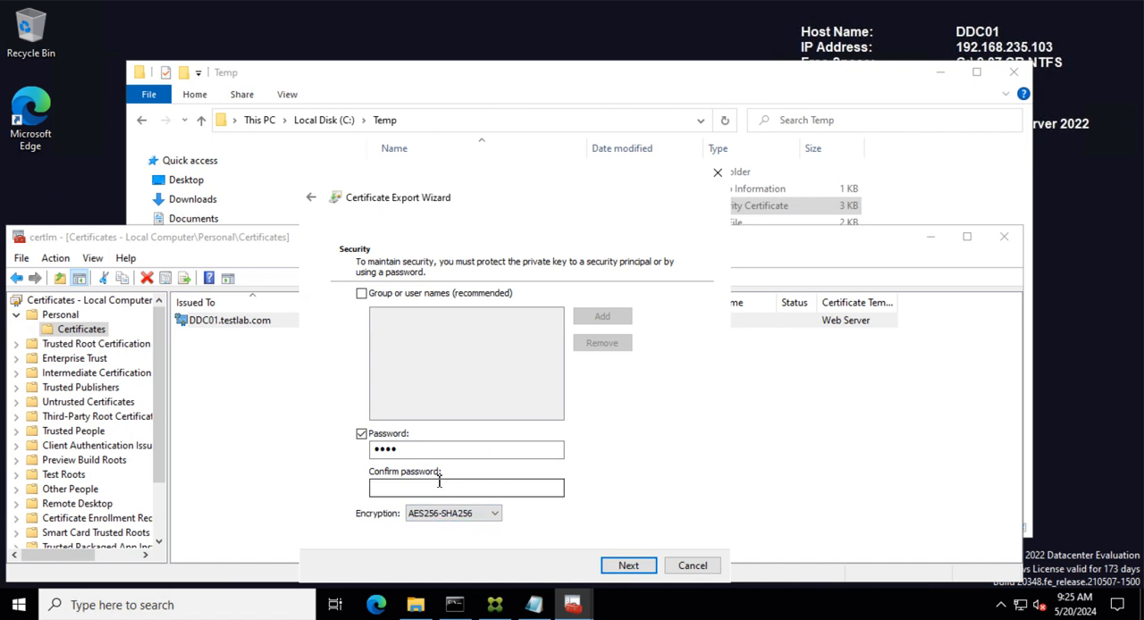
click(527, 487)
text(P)
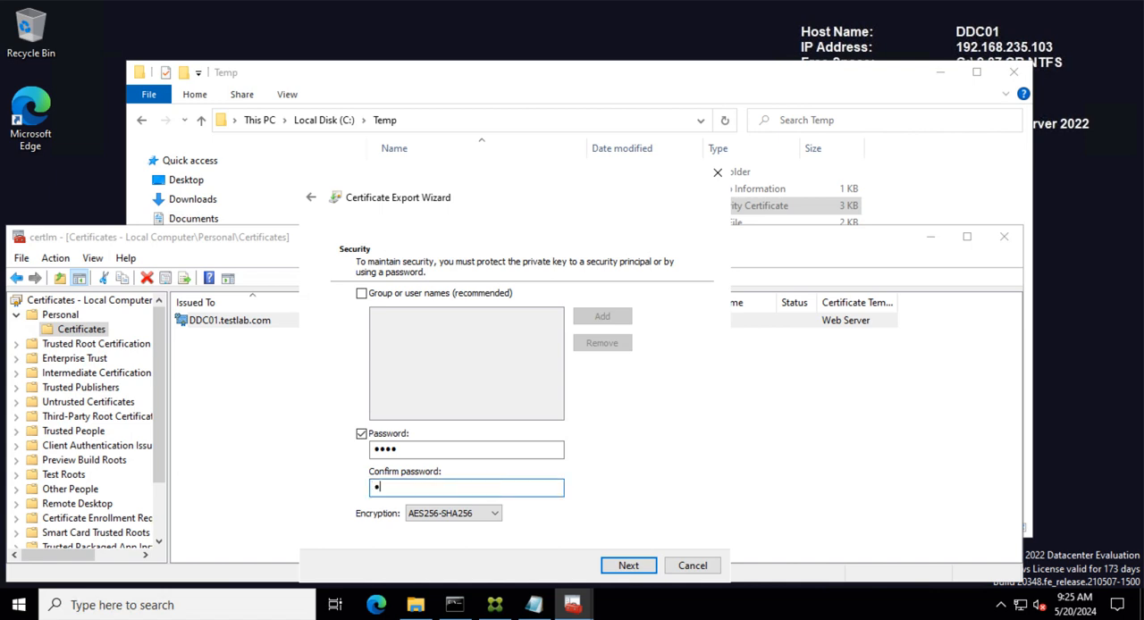
text(ass)
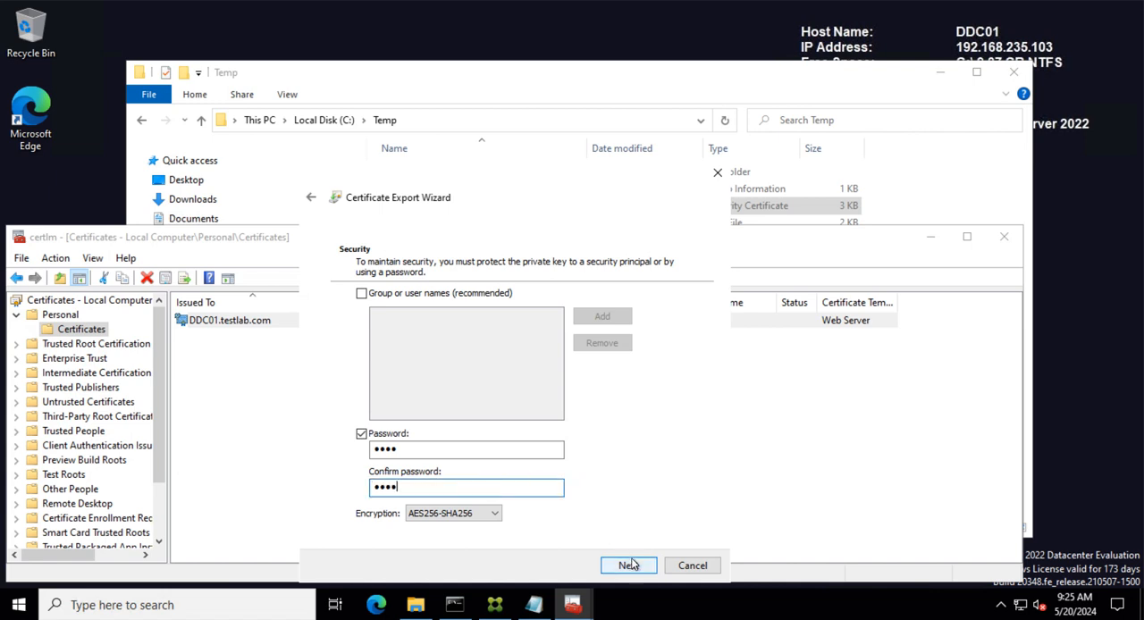
click(645, 567)
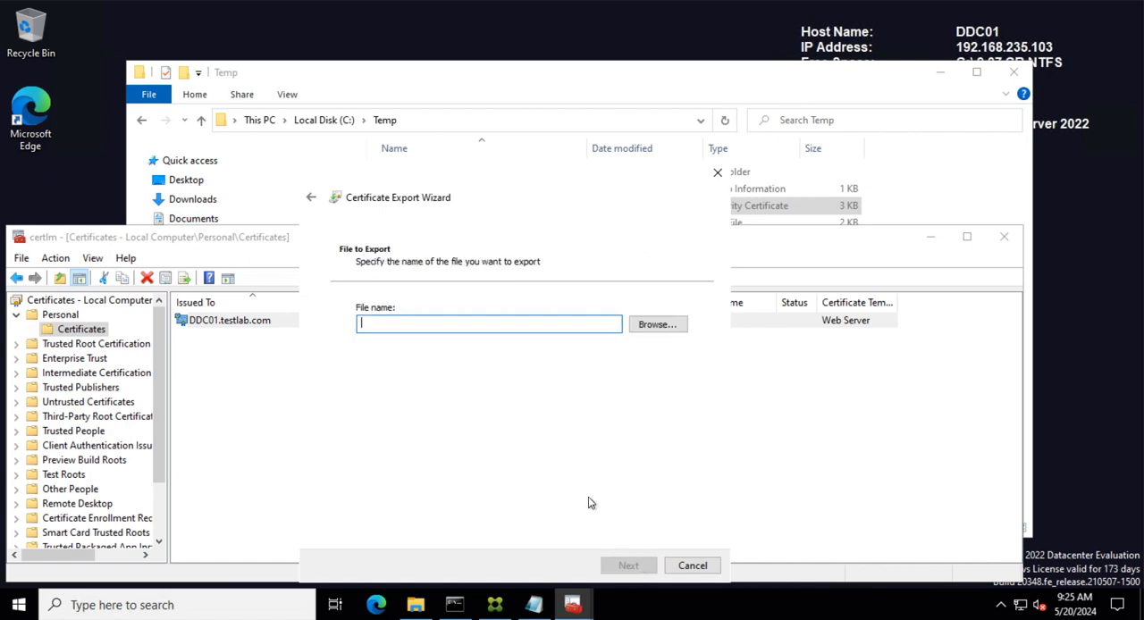
- Browse to C:\Temp and save the export file as DDC01_mmc.pfx
click(658, 327)
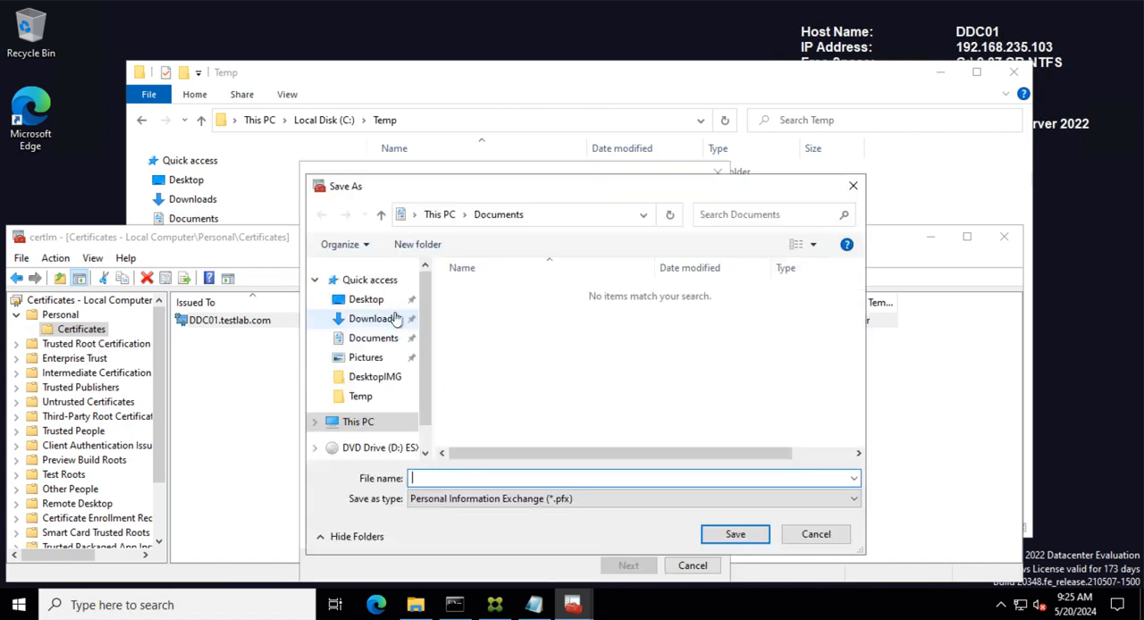
click(358, 422)
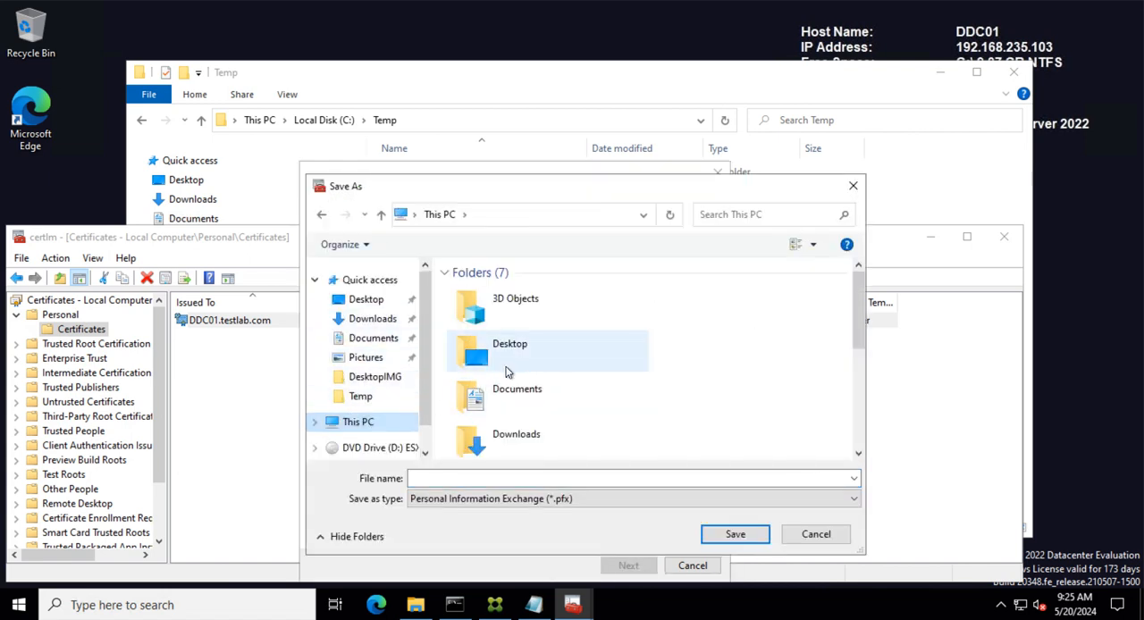
scroll(427, 337, down, 1)
click(314, 388)
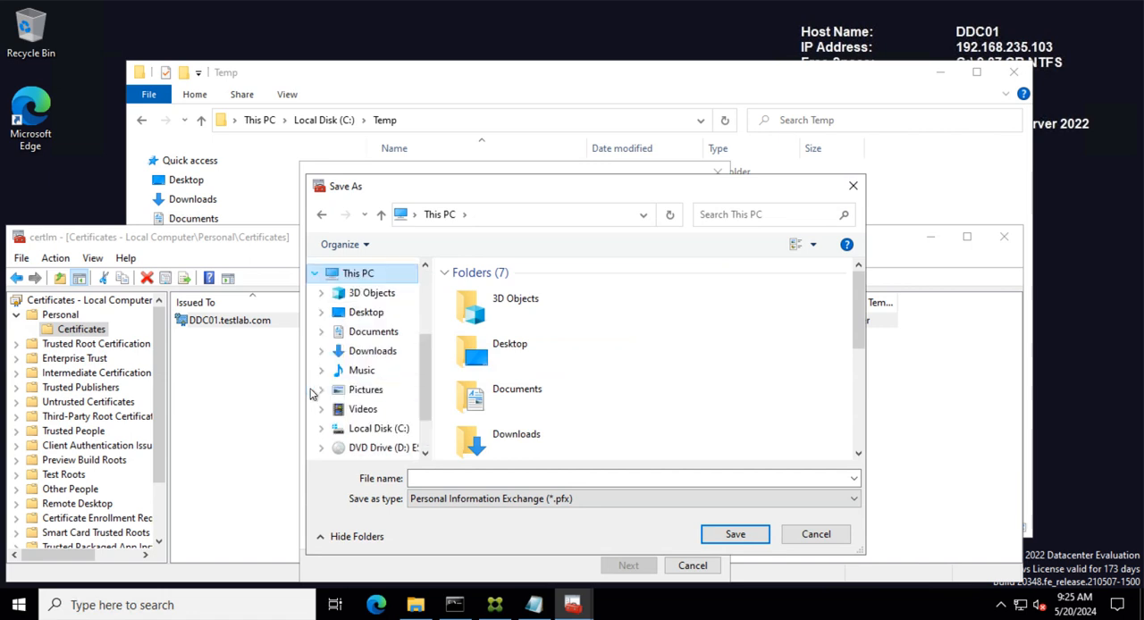
click(375, 429)
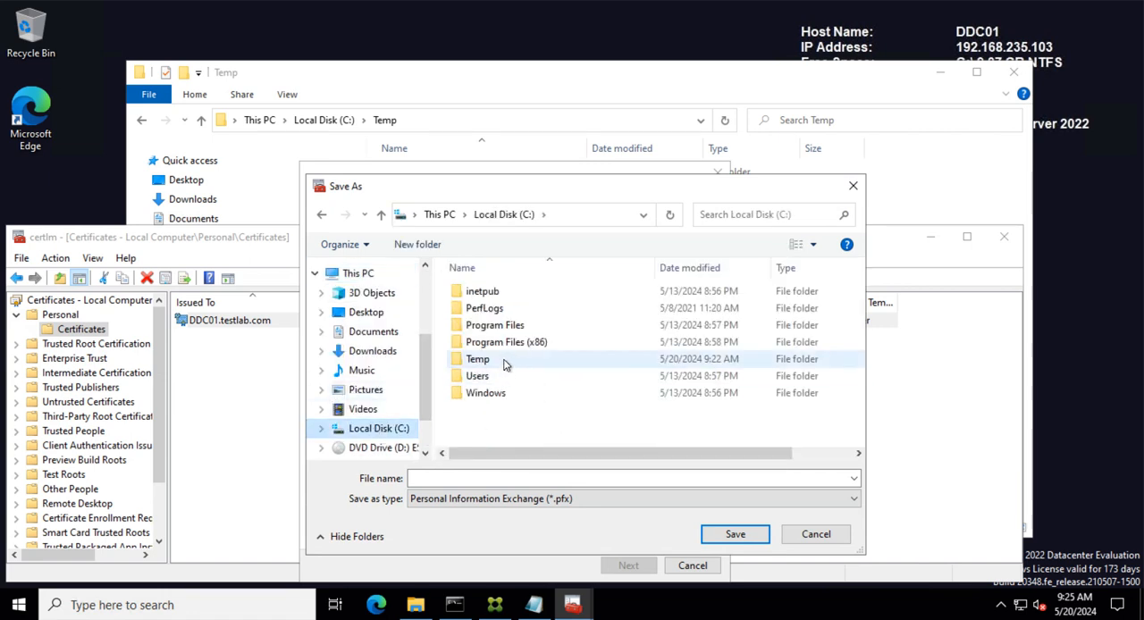
double_click(478, 359)
click(466, 478)
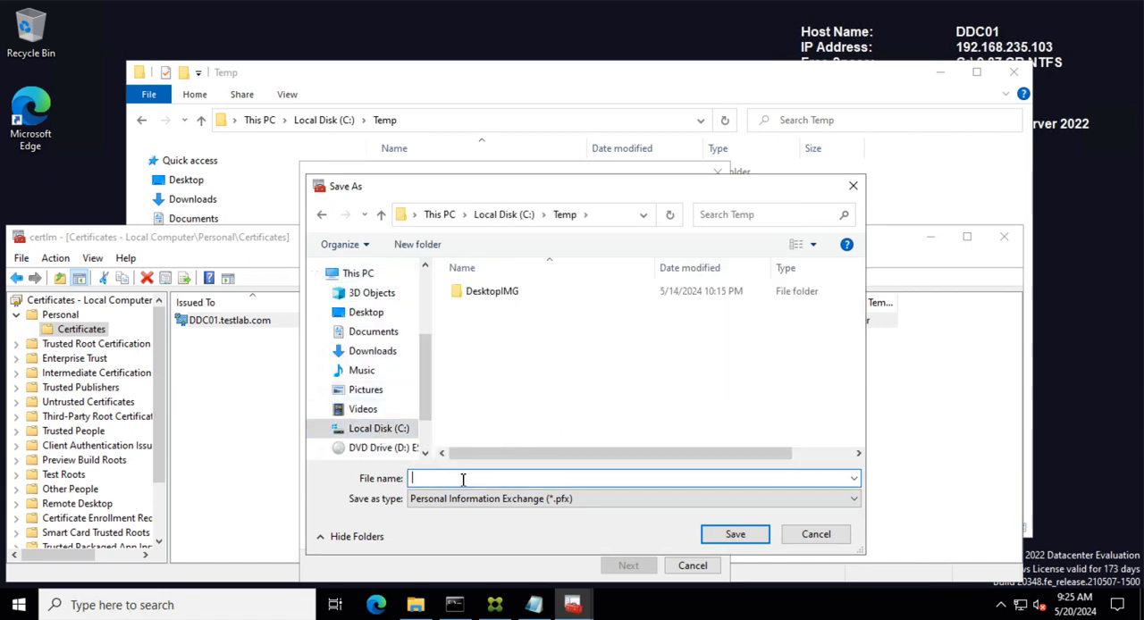
text(DDC)
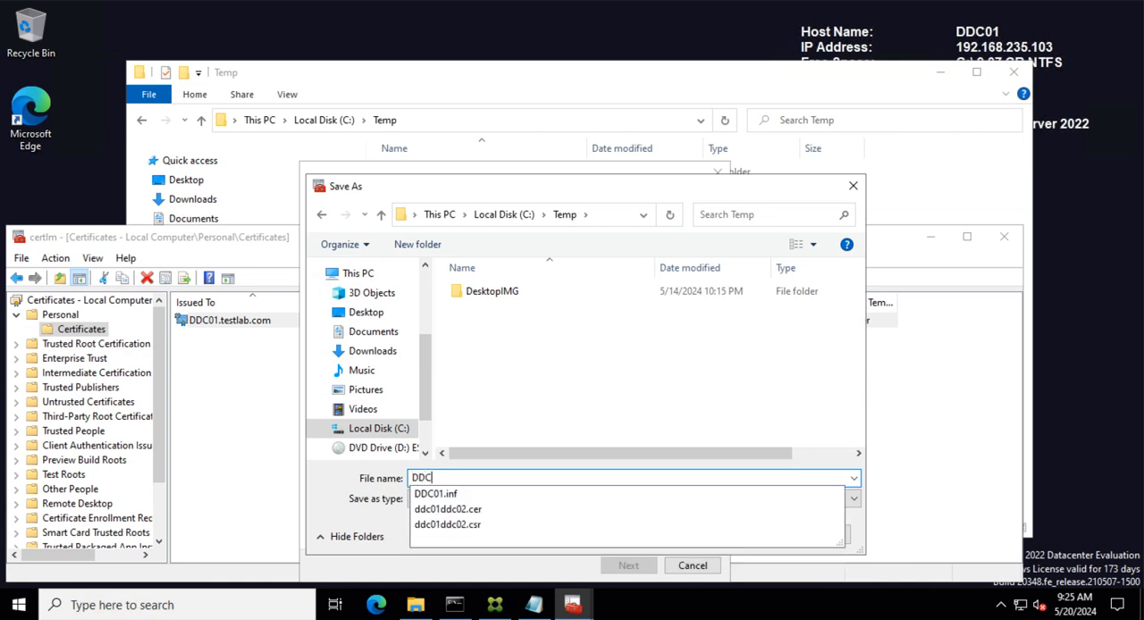
text(01_)
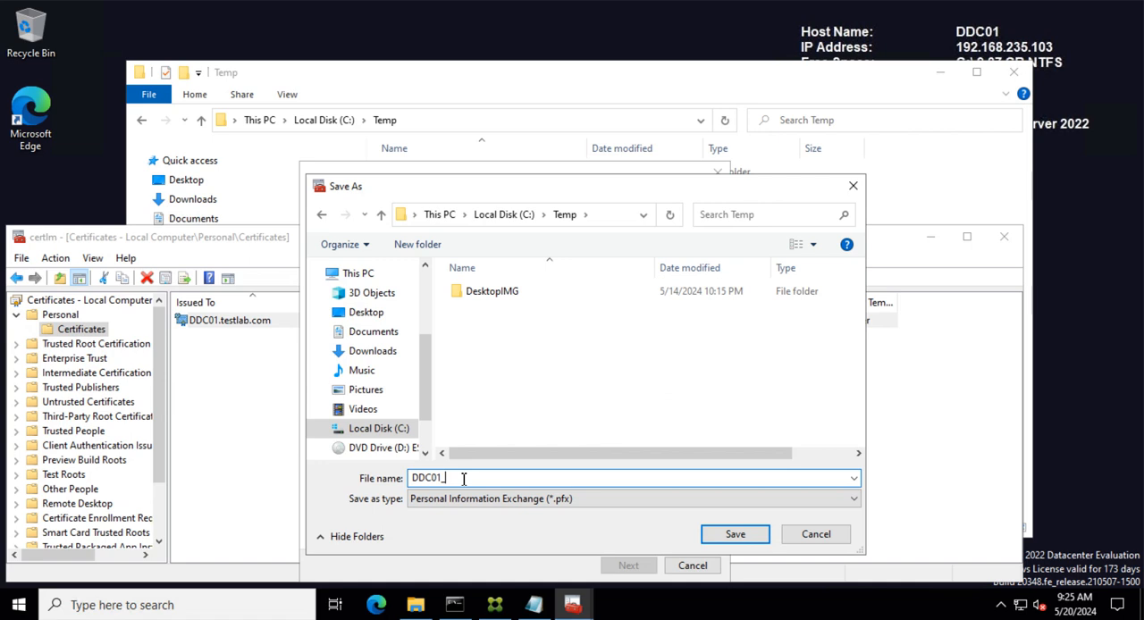
text(mmc.pfx)
click(709, 534)
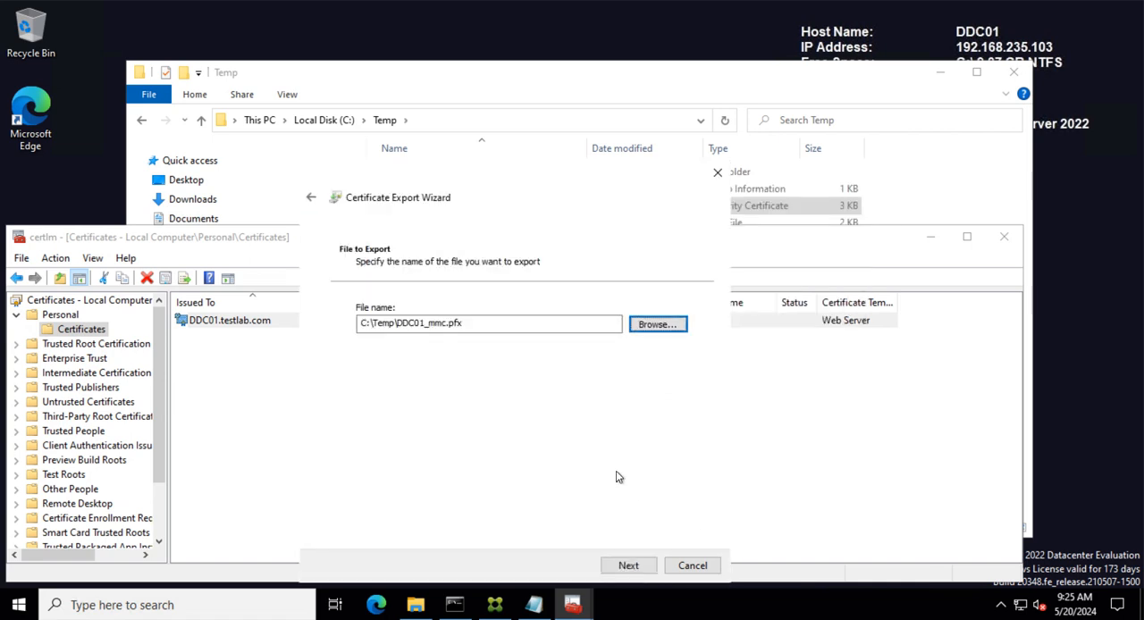
- Complete the Certificate Export Wizard and acknowledge the export
click(632, 568)
click(634, 569)
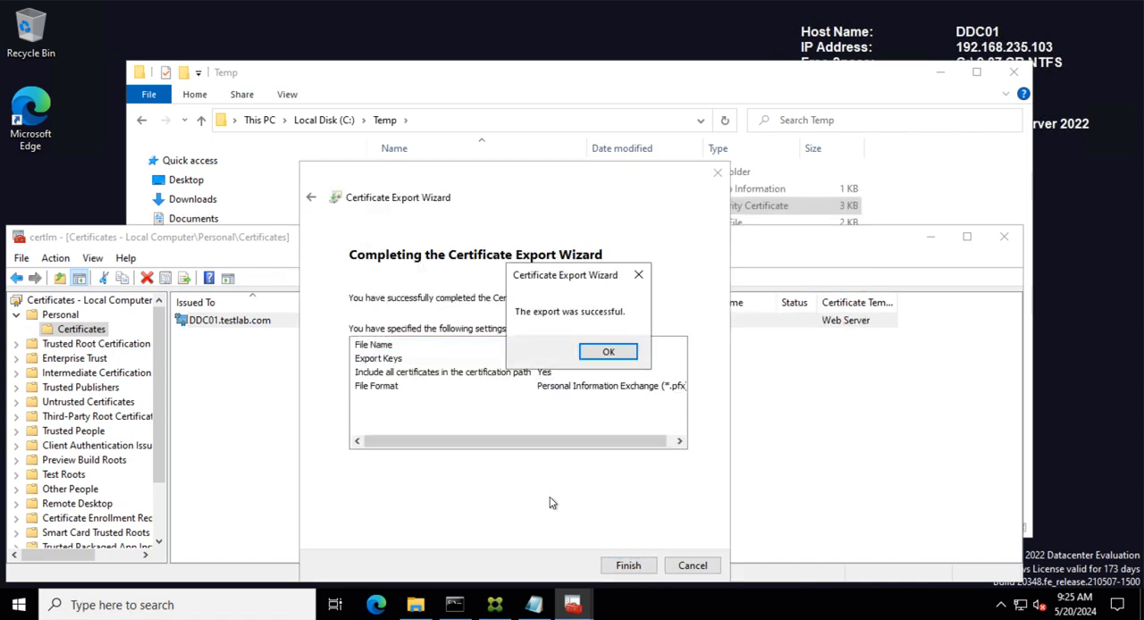
click(608, 352)
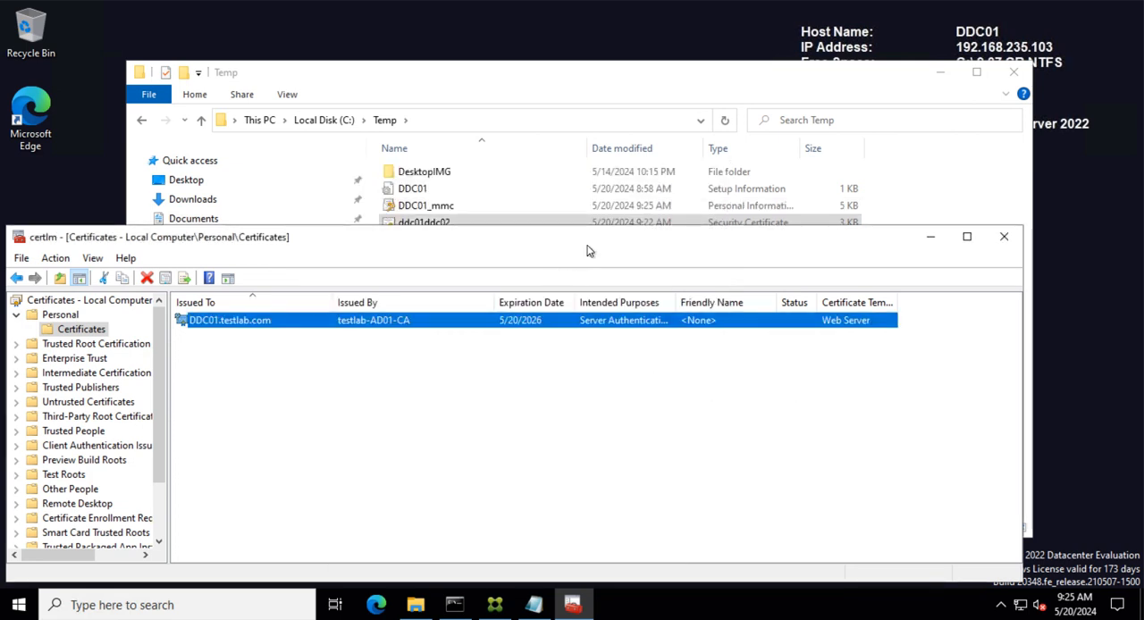
- Try to open the exported DDC01_mmc file in the Temp folder, then dismiss the message
drag(636, 230, 632, 283)
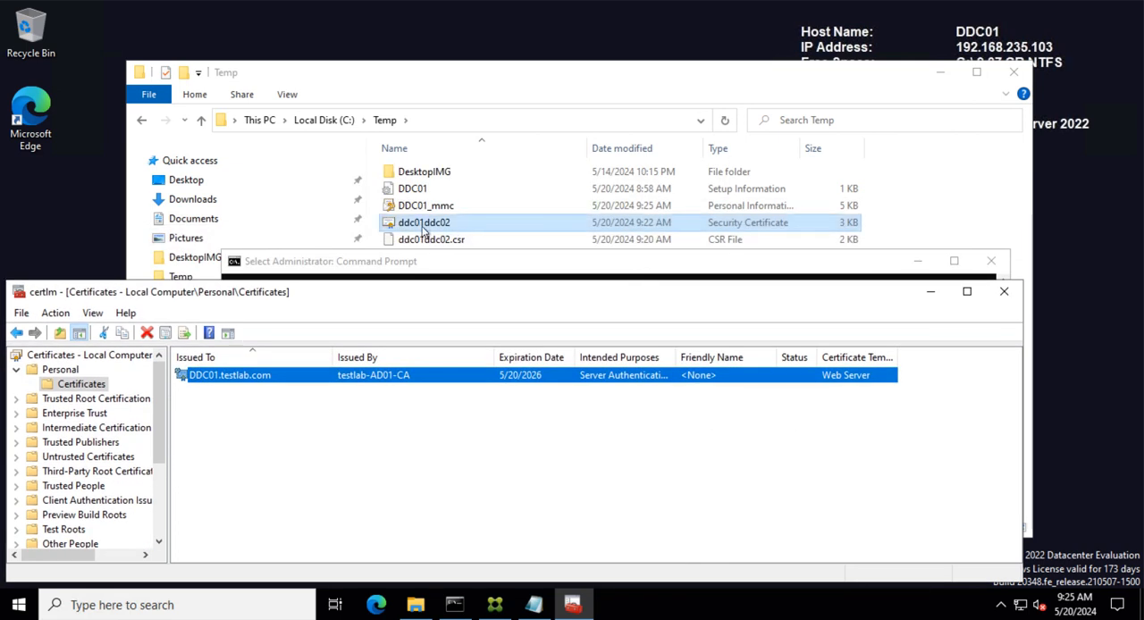
click(459, 213)
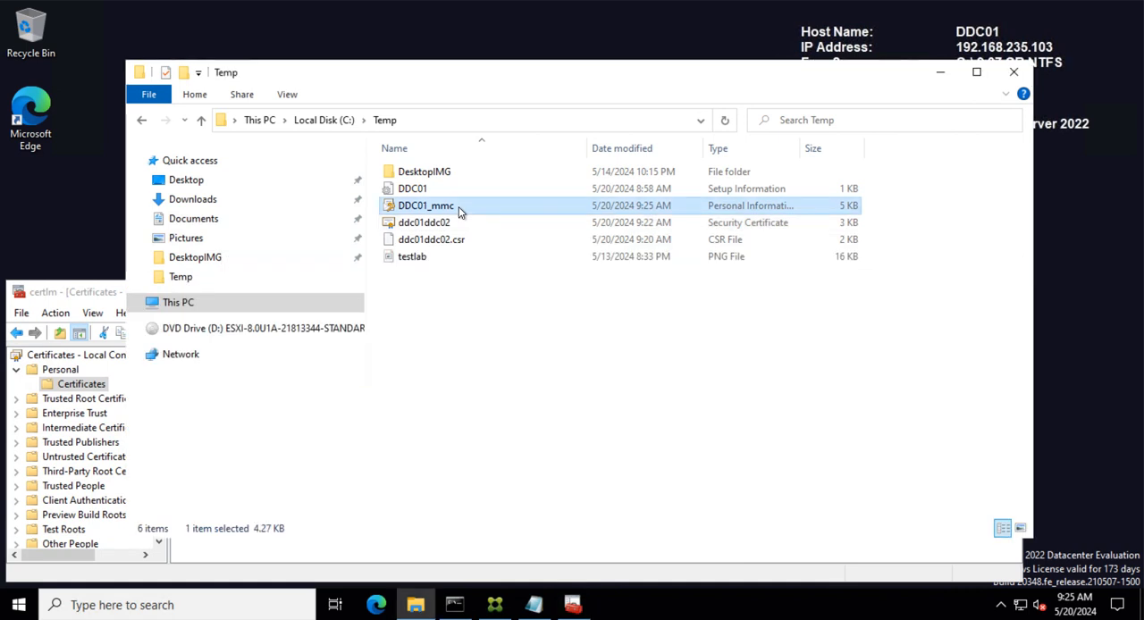
right_click(460, 212)
click(496, 238)
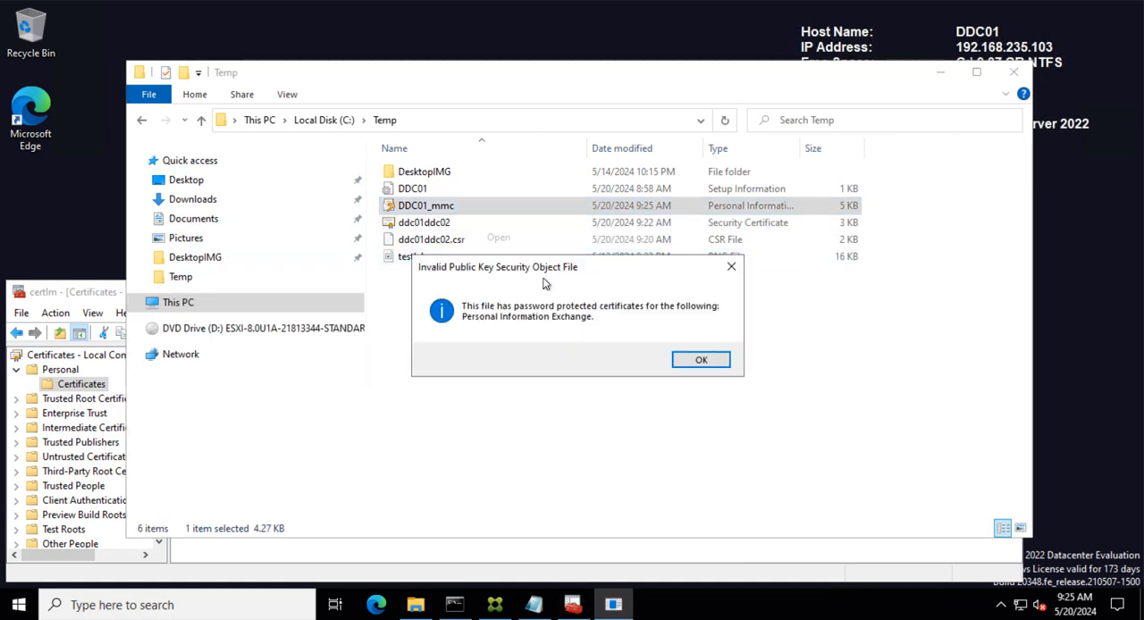
click(701, 359)
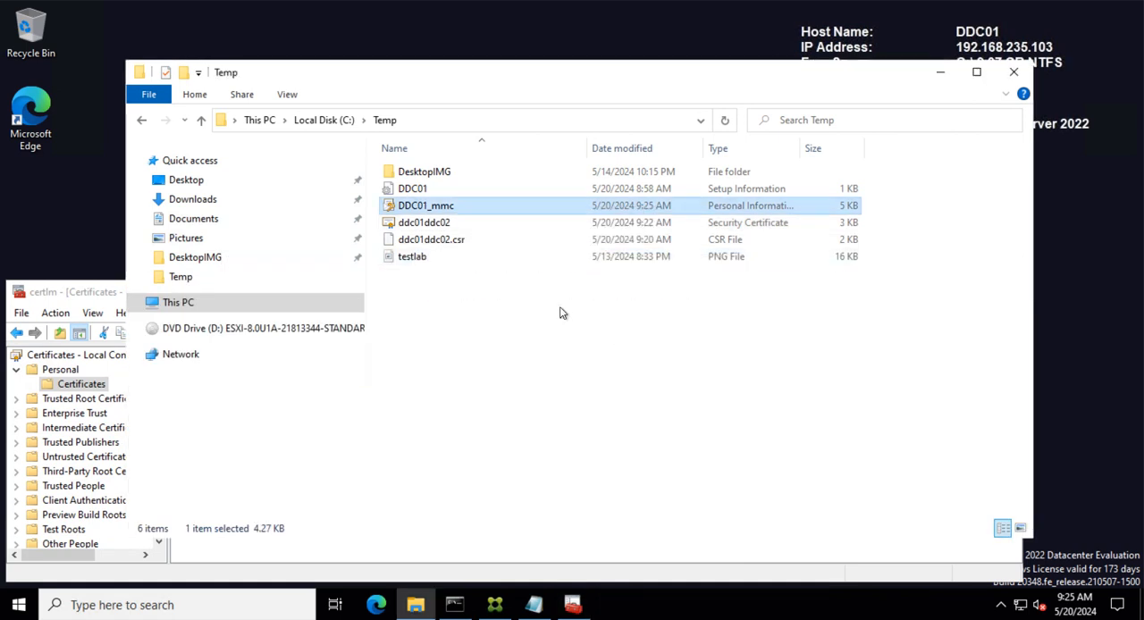
- Inspect the DDC01_mmc file's properties across its tabs, then close the dialog
right_click(442, 210)
click(474, 436)
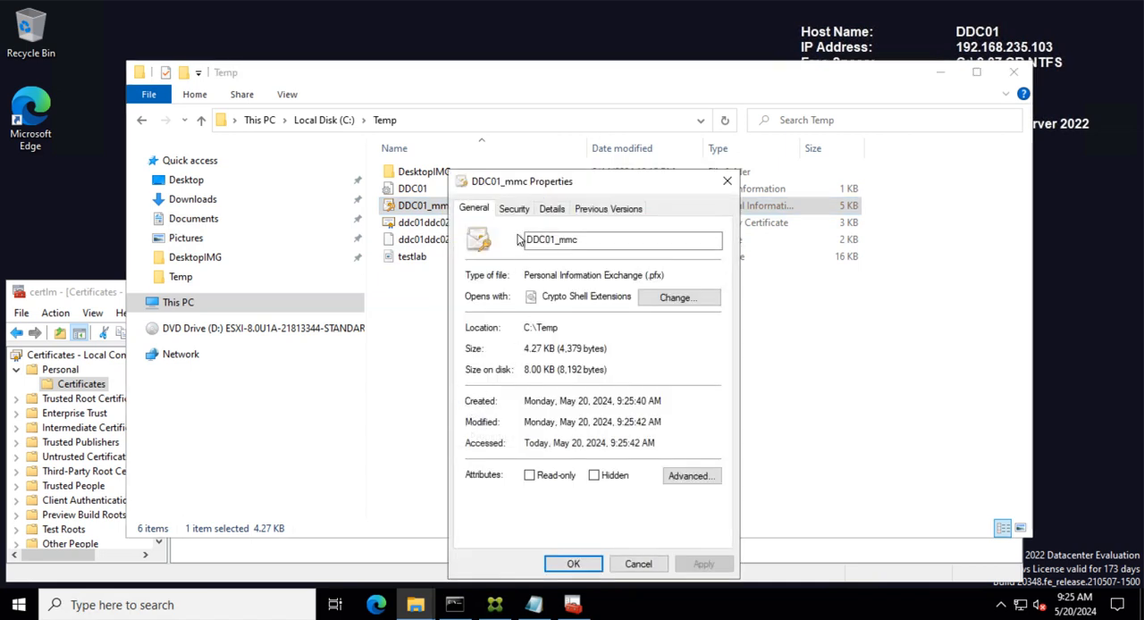
click(514, 210)
click(553, 209)
click(474, 209)
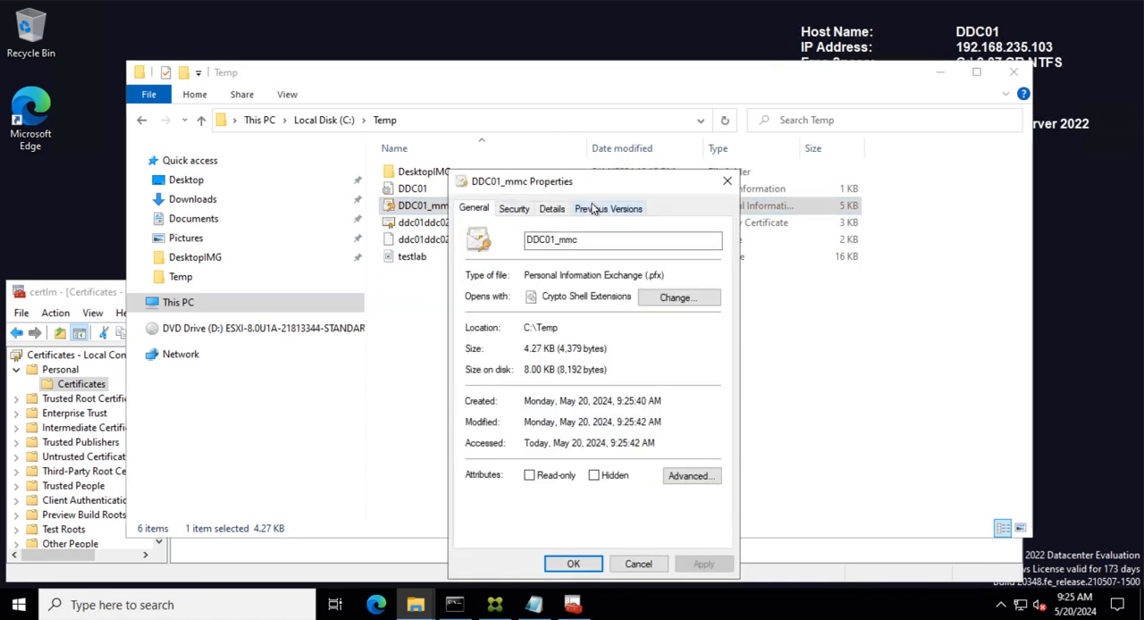
click(640, 565)
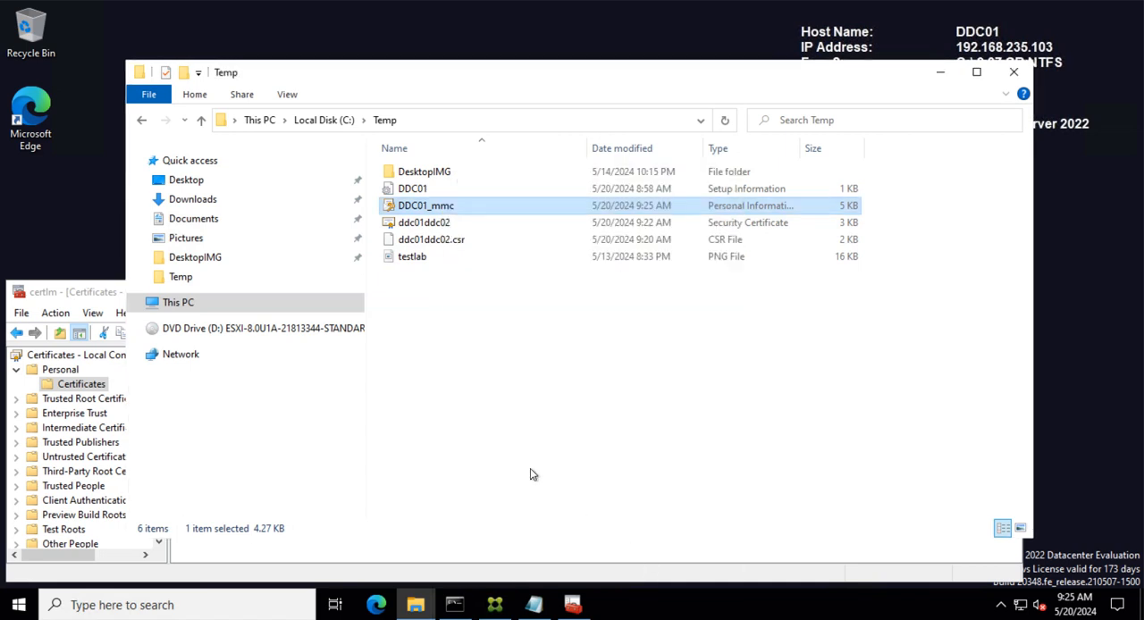
- Export the installed DDC01.testlab.com certificate by its thumbprint from the machine's Personal store to DDC01.pfx with certutil, setting a PFX password
click(94, 296)
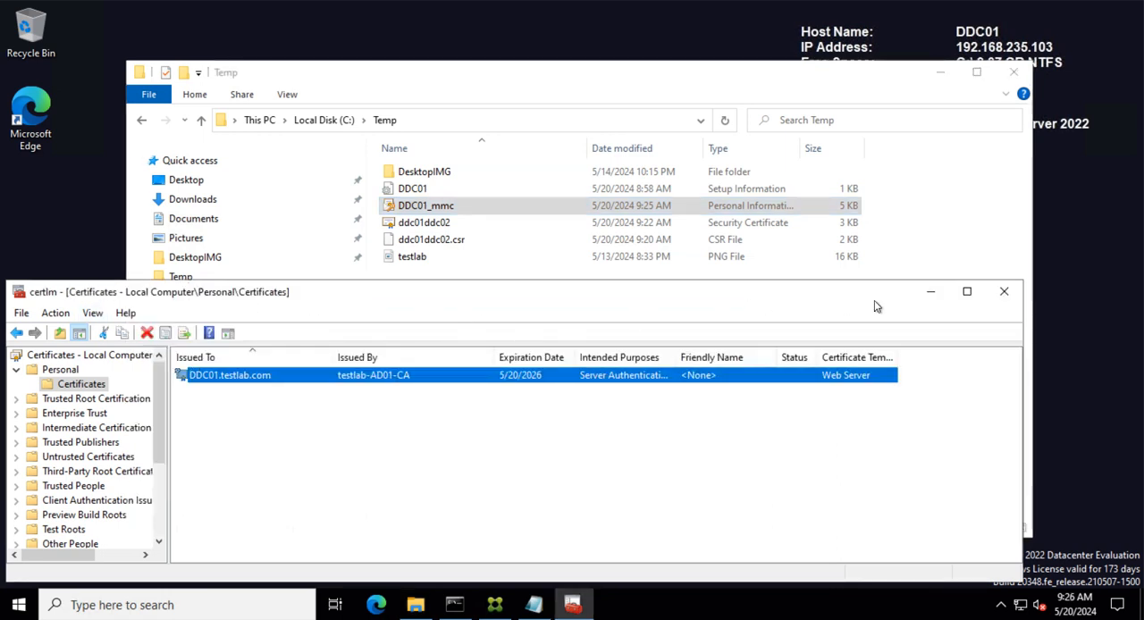
click(928, 295)
click(456, 605)
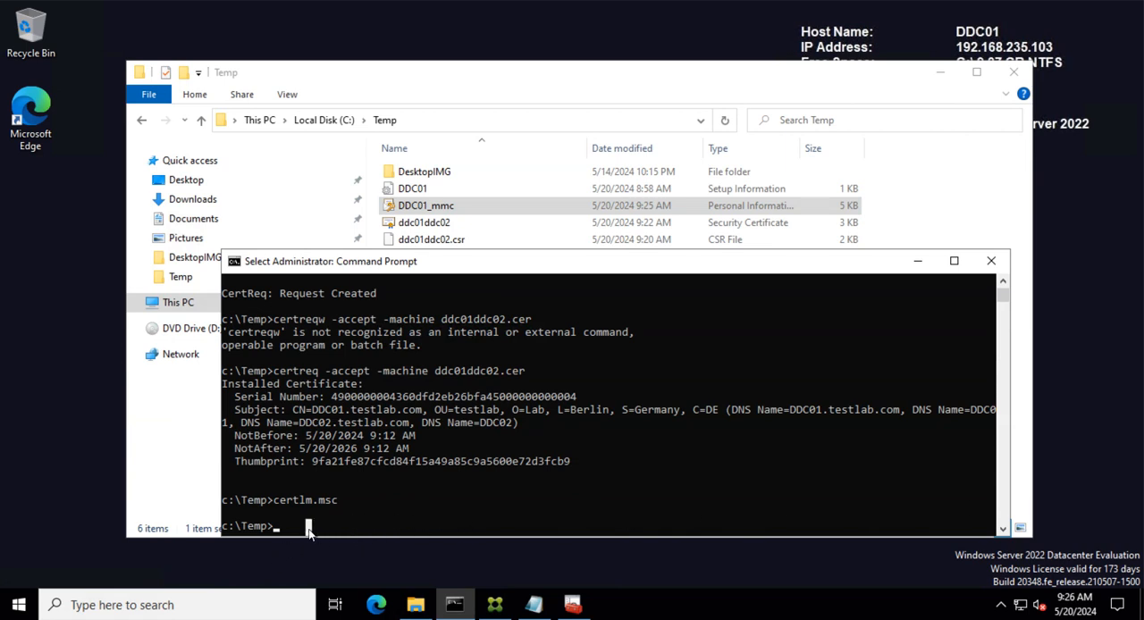
text(certu)
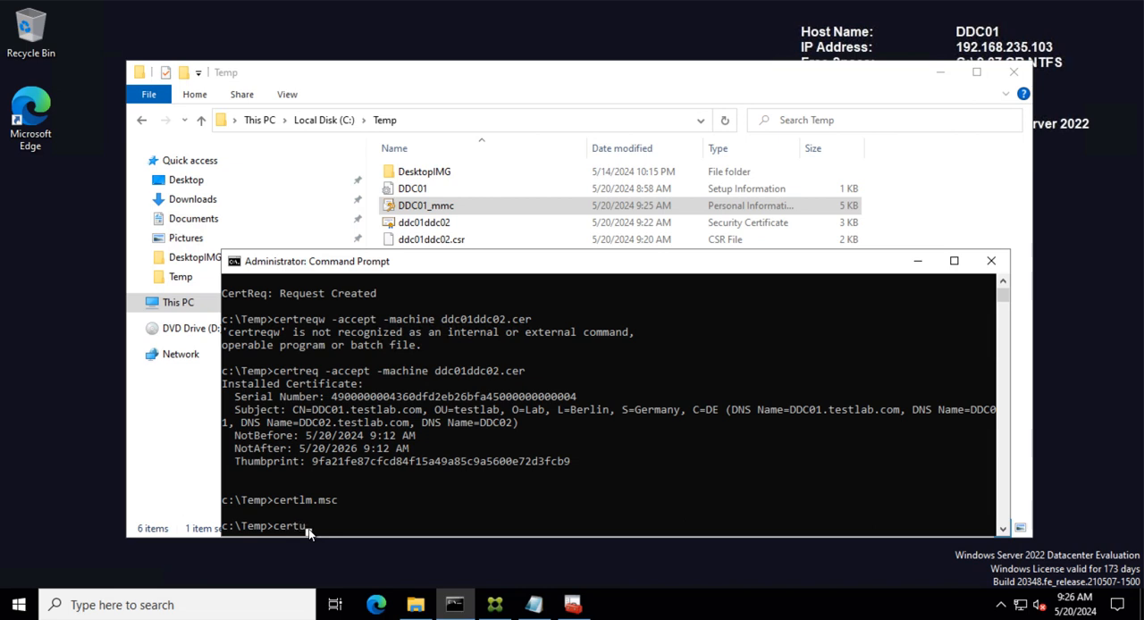
text(til -exportpfx -p 1234)
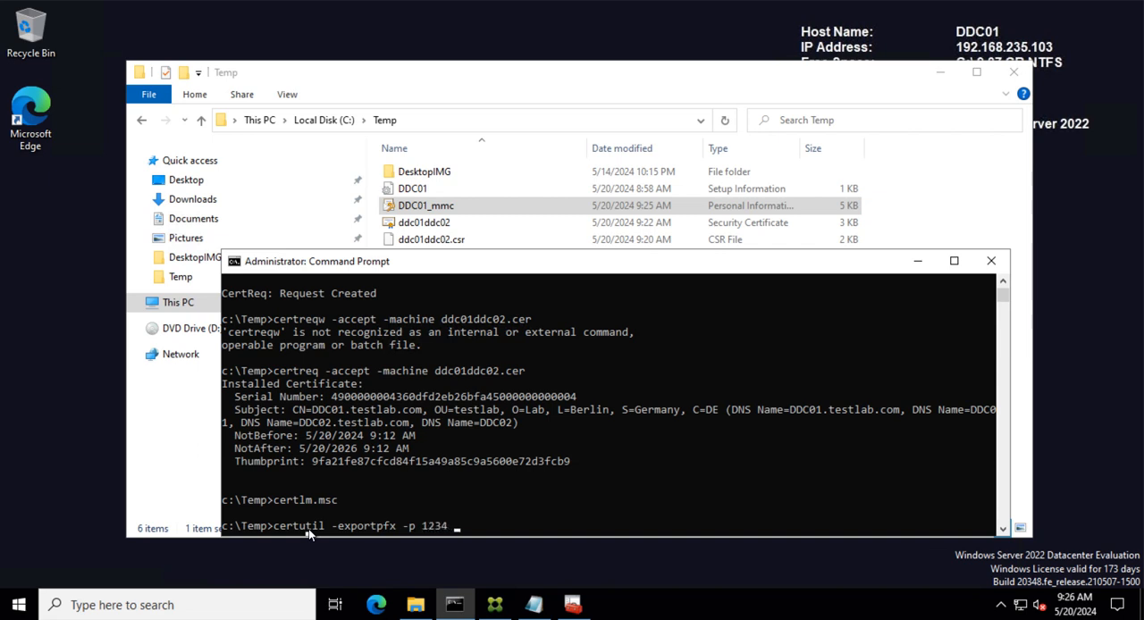
text( my)
drag(313, 463, 571, 463)
key(super+c)
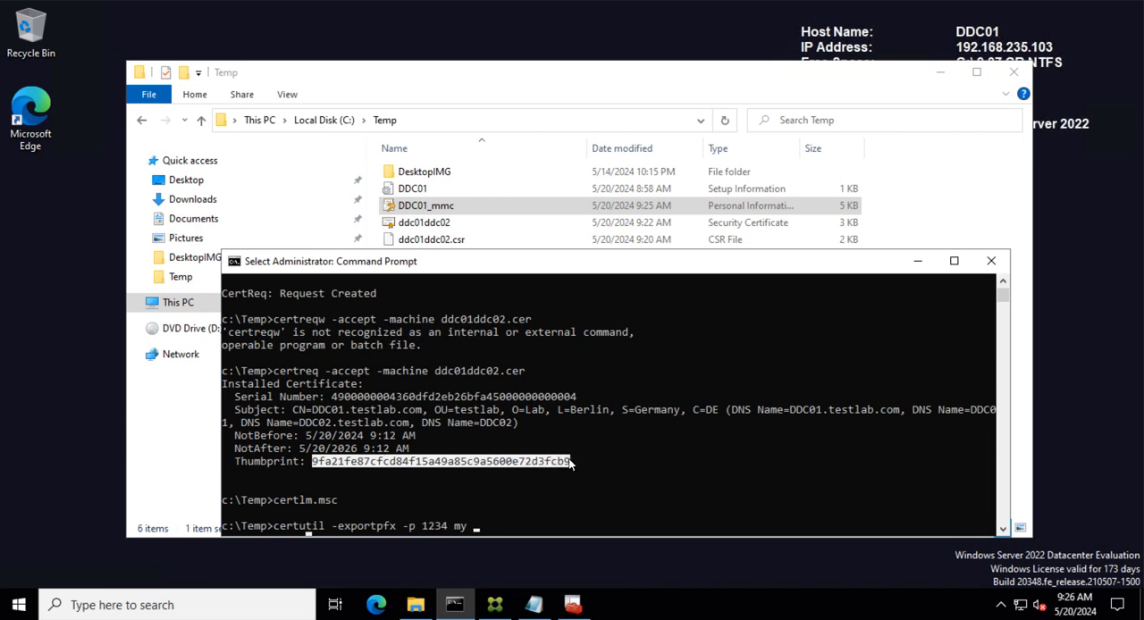
right_click(497, 527)
right_click(507, 526)
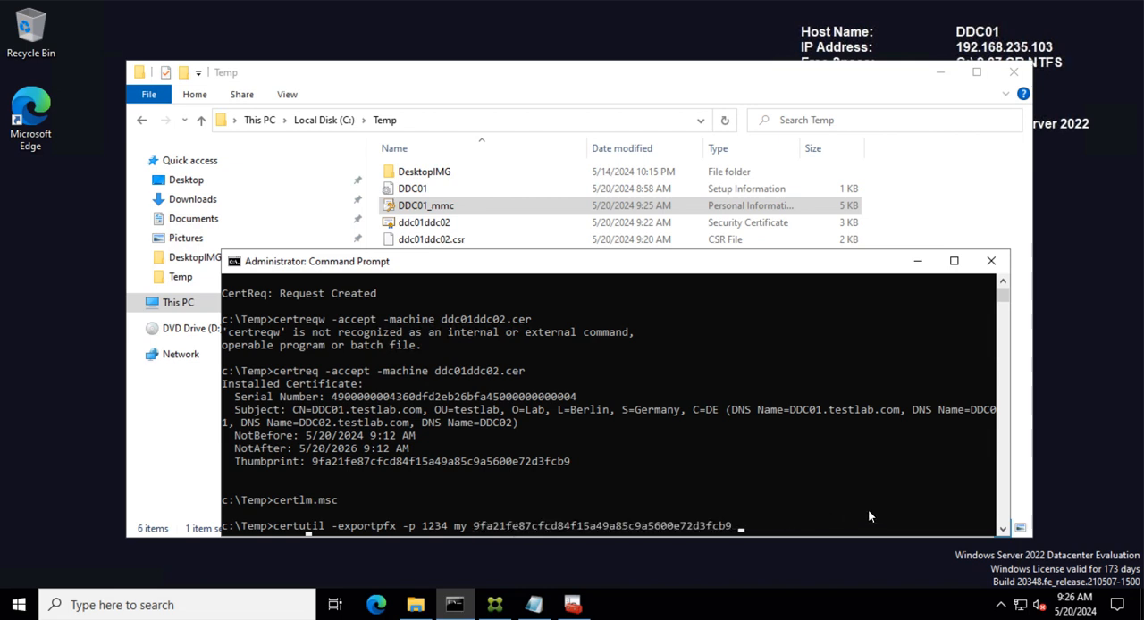
text(DDC01.pfx)
key(Return)
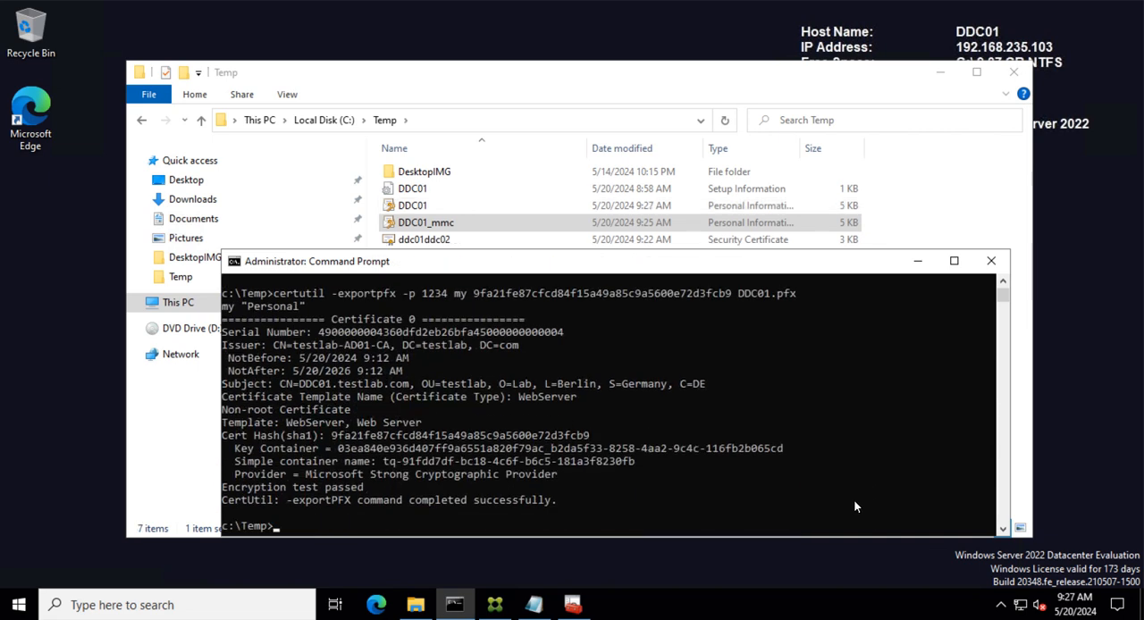
- Examine the new DDC01 PFX file in the Temp folder
click(455, 207)
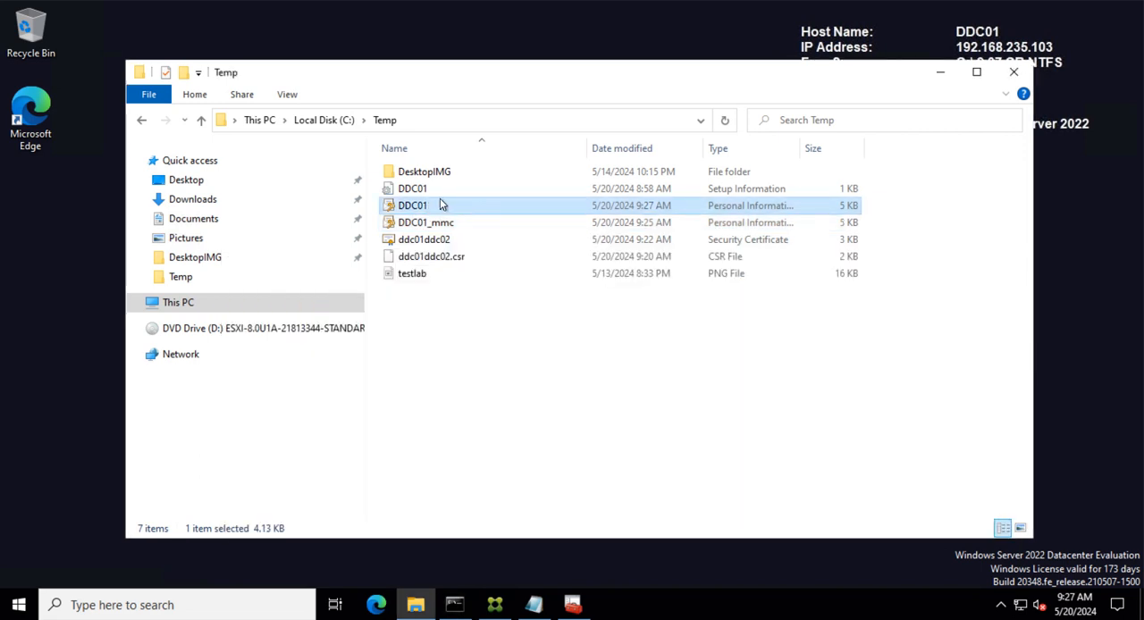
right_click(439, 201)
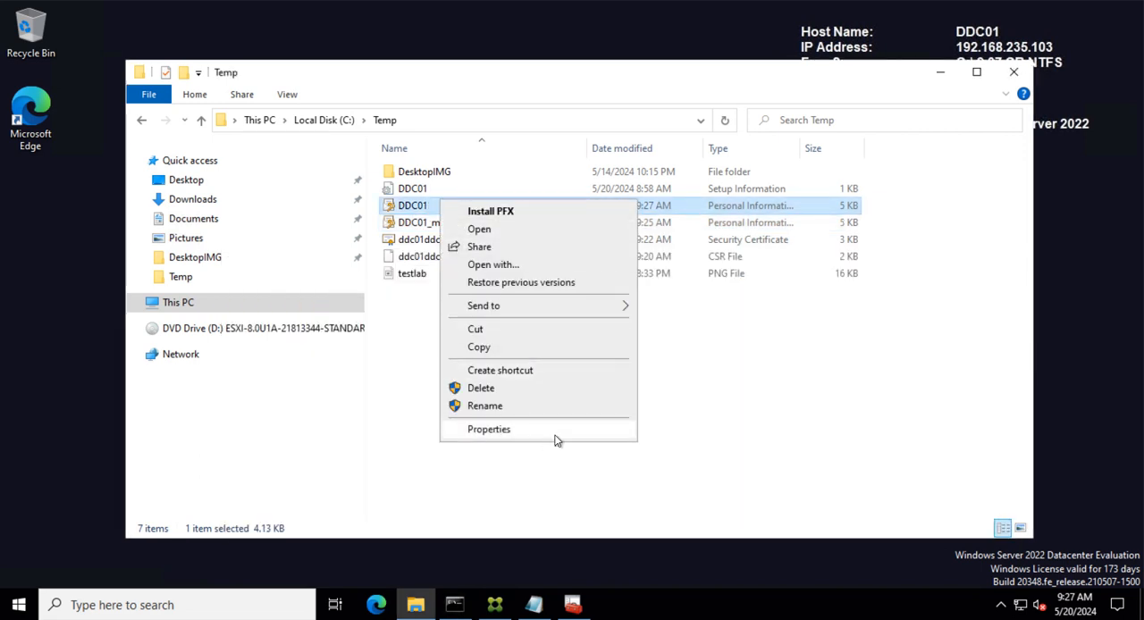
click(782, 436)
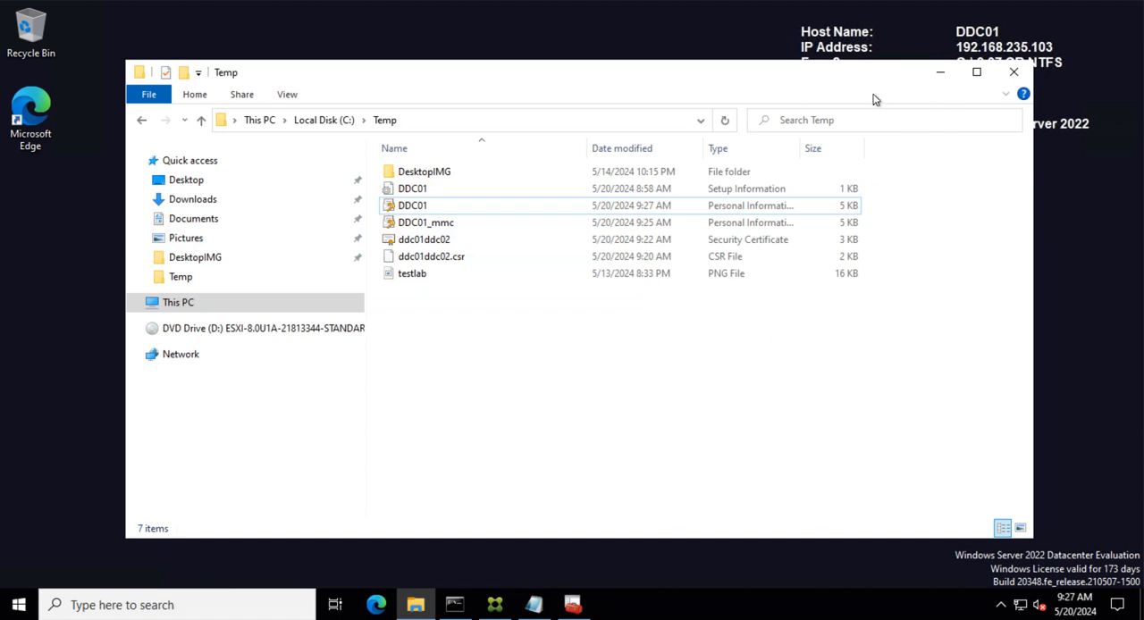
click(940, 72)
drag(557, 263, 523, 107)
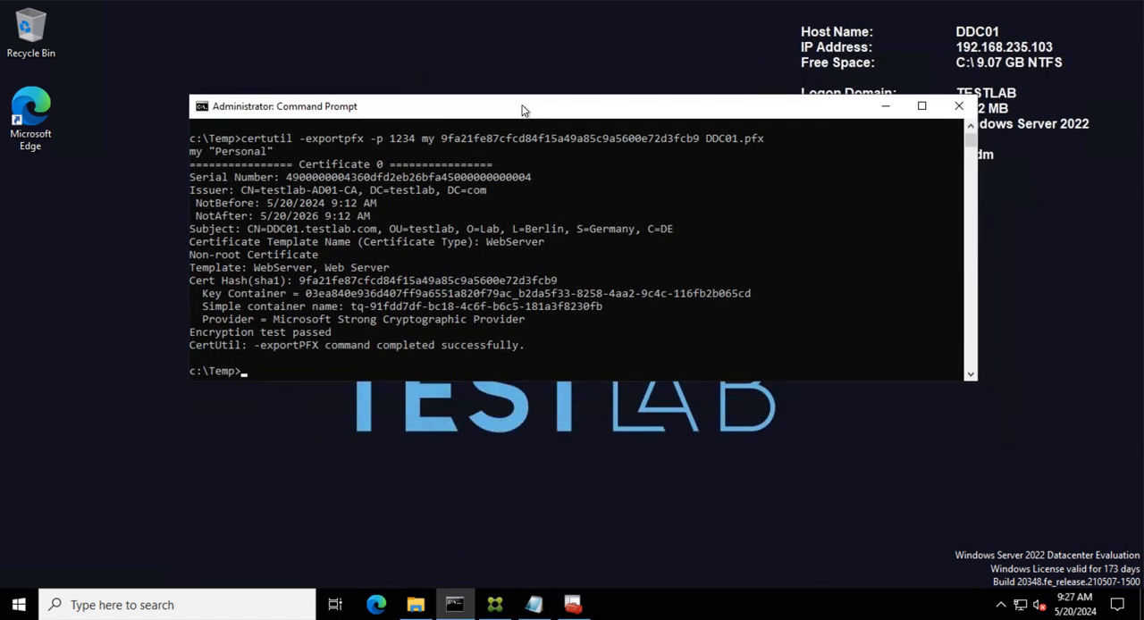
- Delete the DDC01.testlab.com certificate from the local computer's Personal certificates, confirming the deletion, and close the console
click(572, 605)
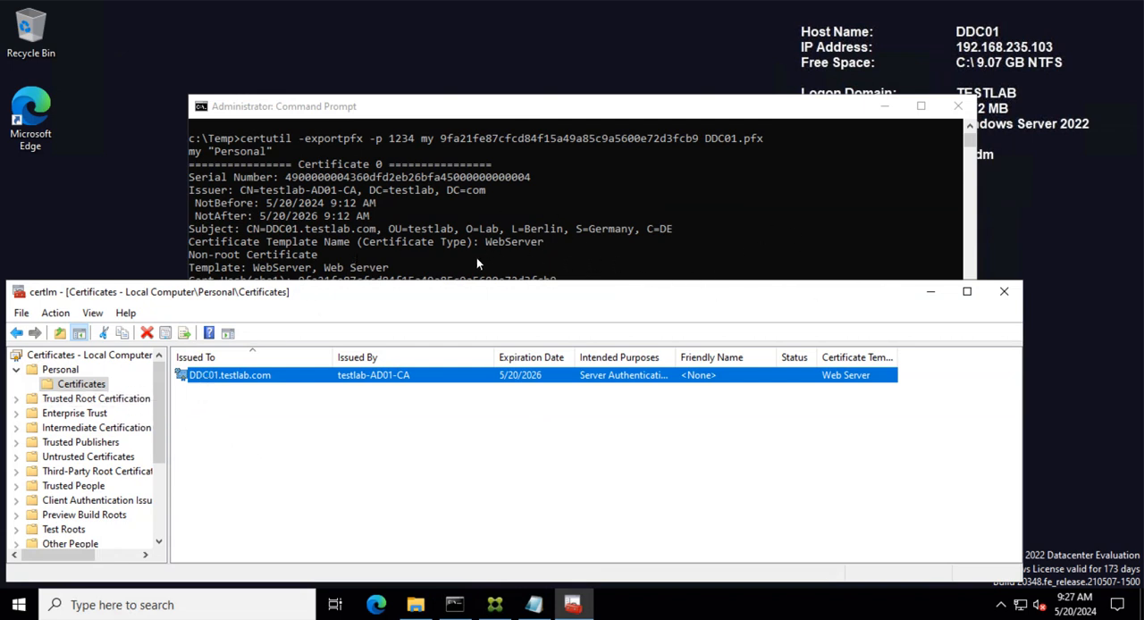
right_click(230, 382)
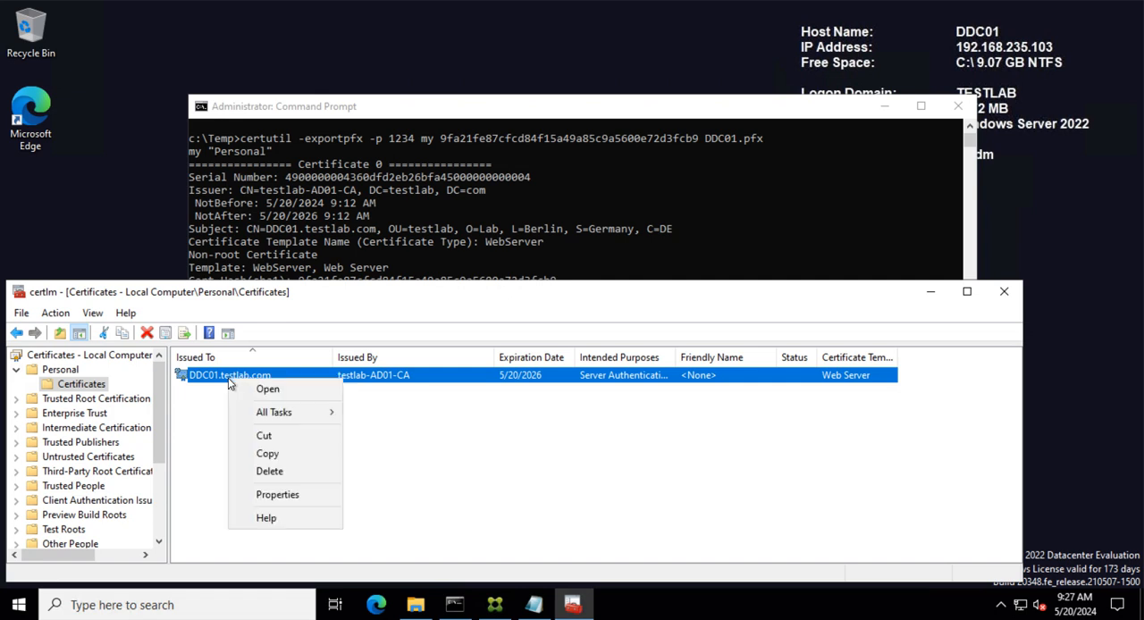
click(288, 471)
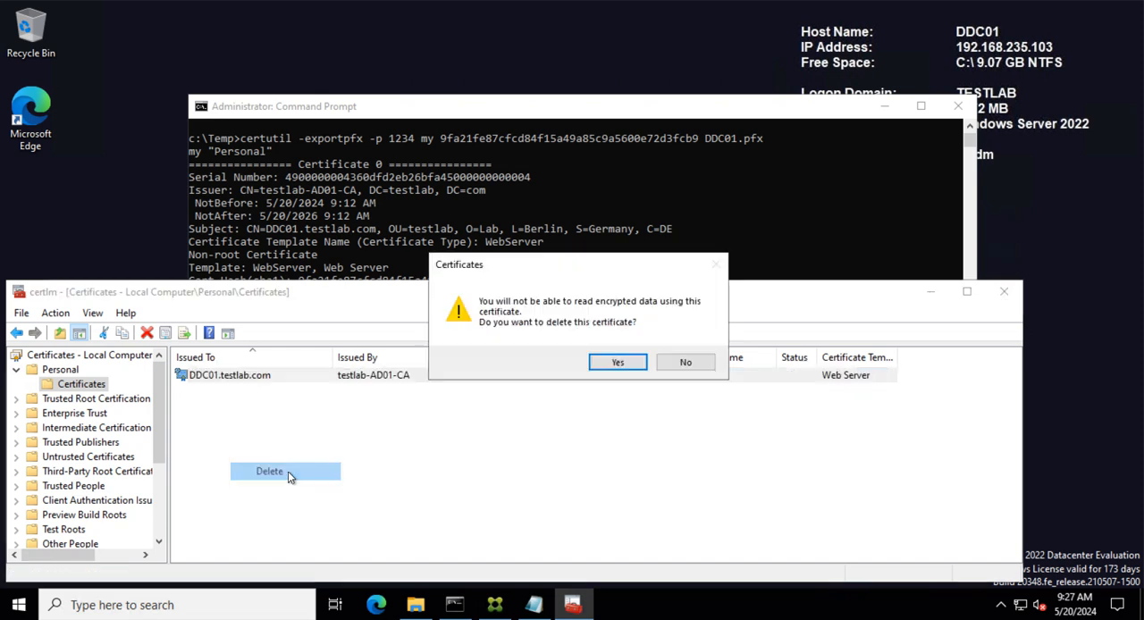
click(616, 363)
click(1004, 291)
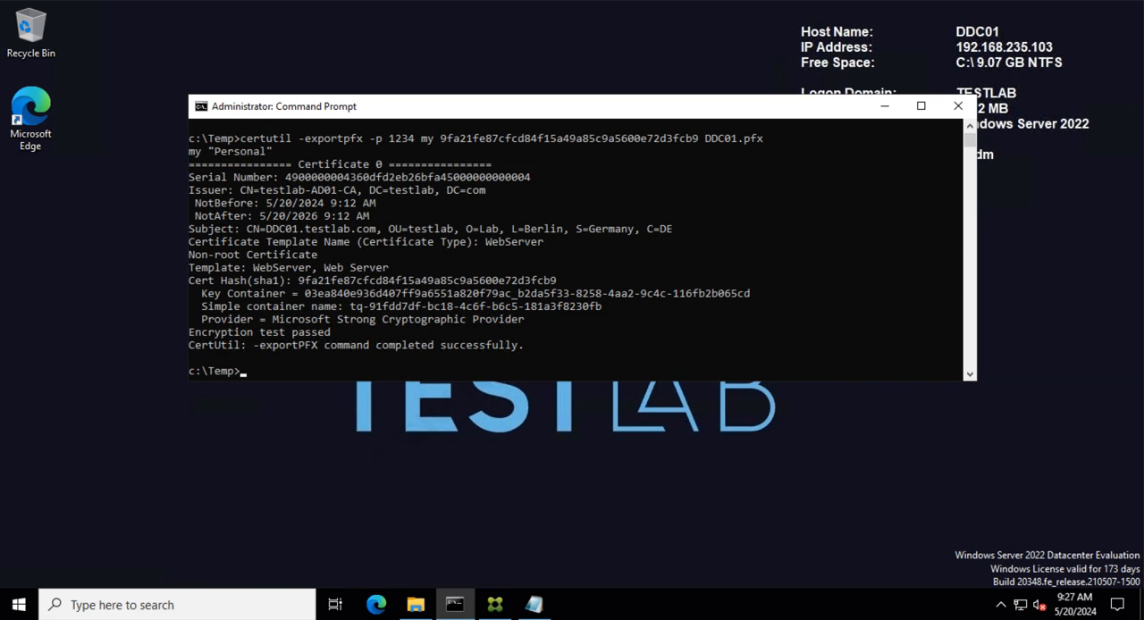
- Begin a certutil -importpfx command and turn on file name extensions in the Temp folder window
click(275, 372)
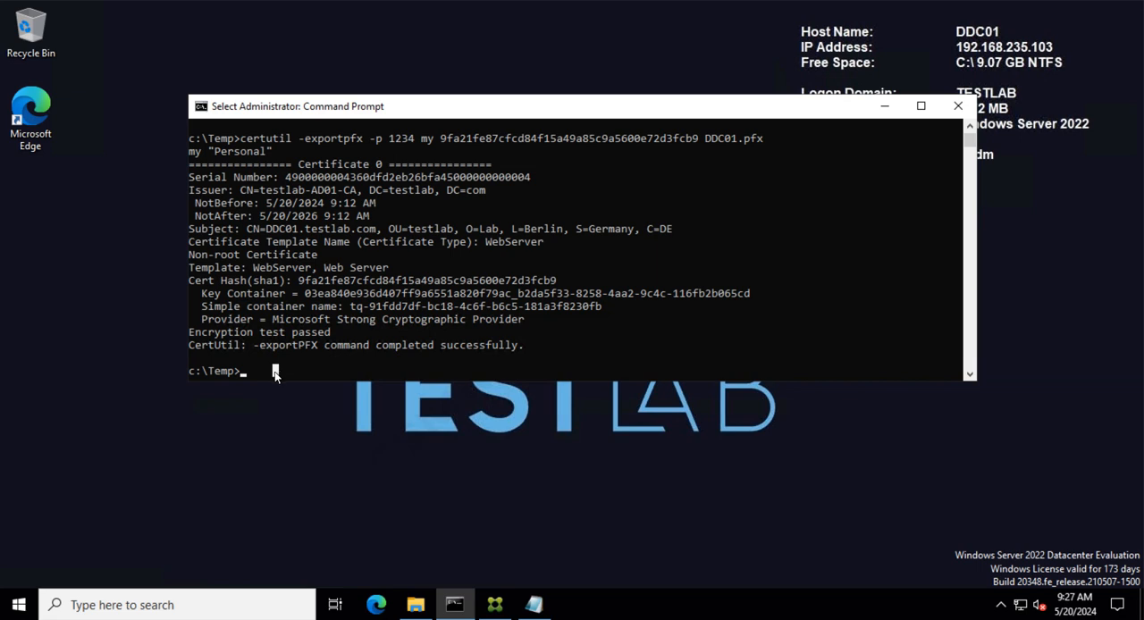
text(certutil)
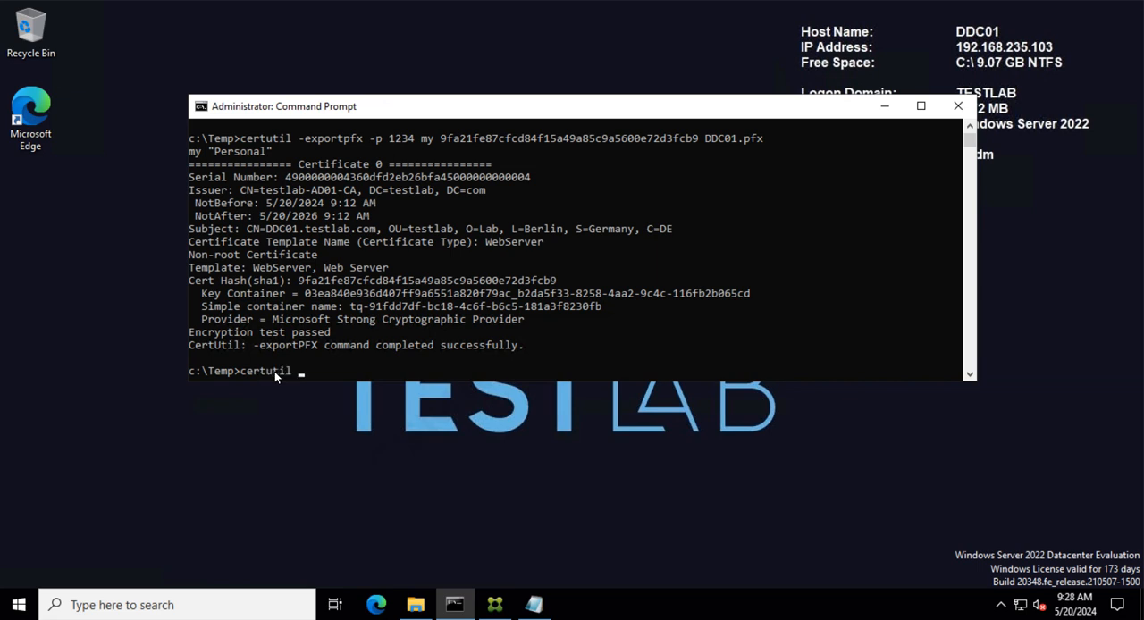
text(importpfx)
click(415, 605)
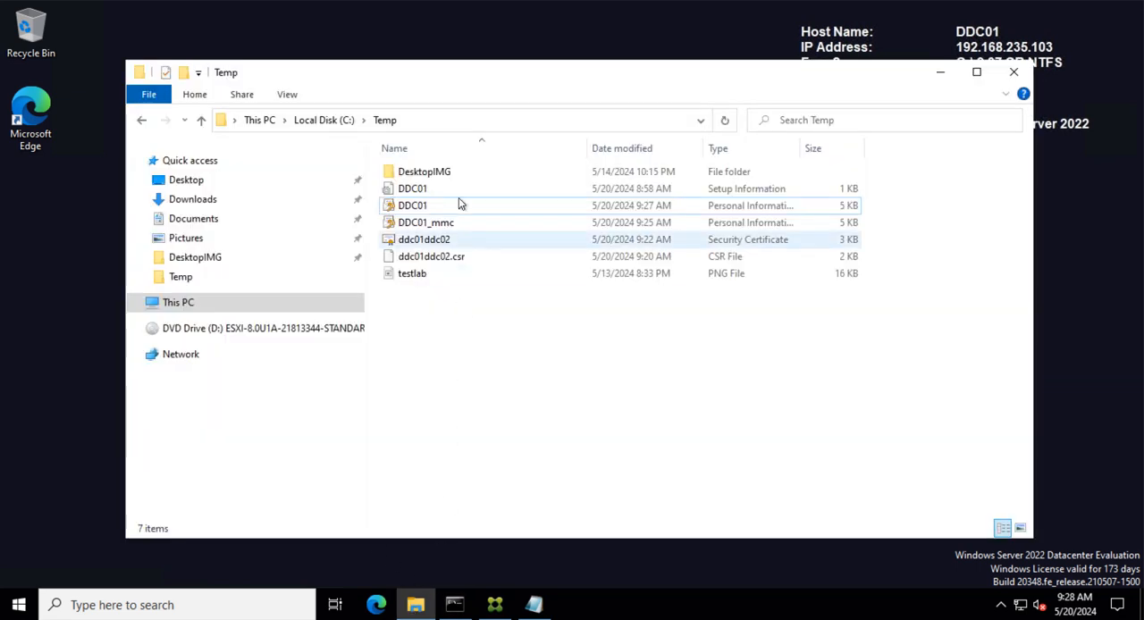
drag(477, 77, 477, 43)
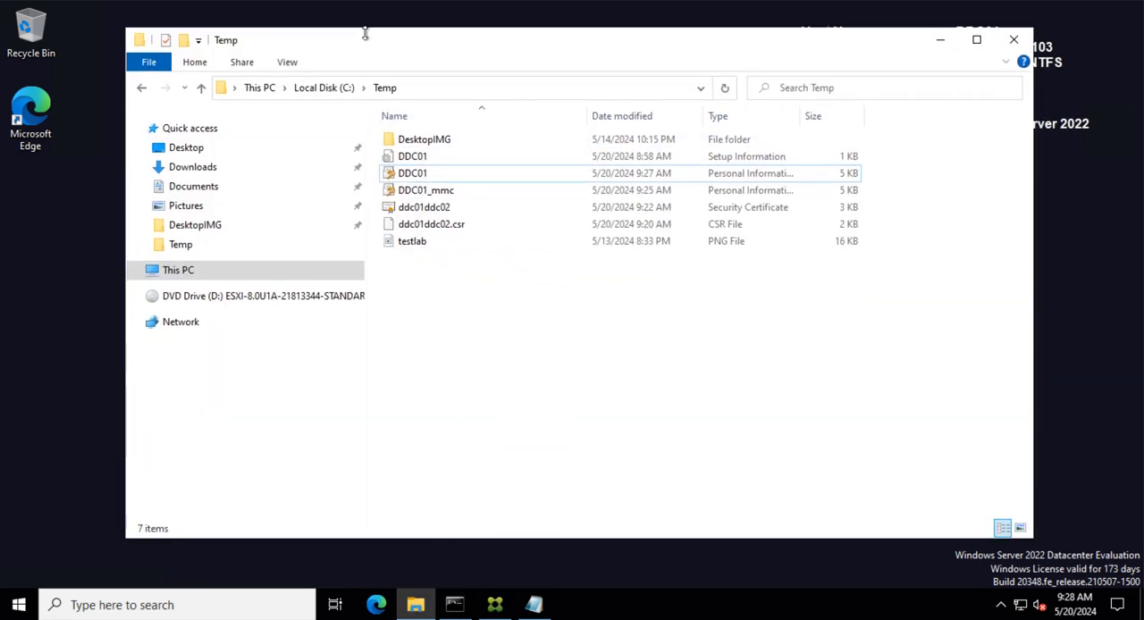
click(287, 60)
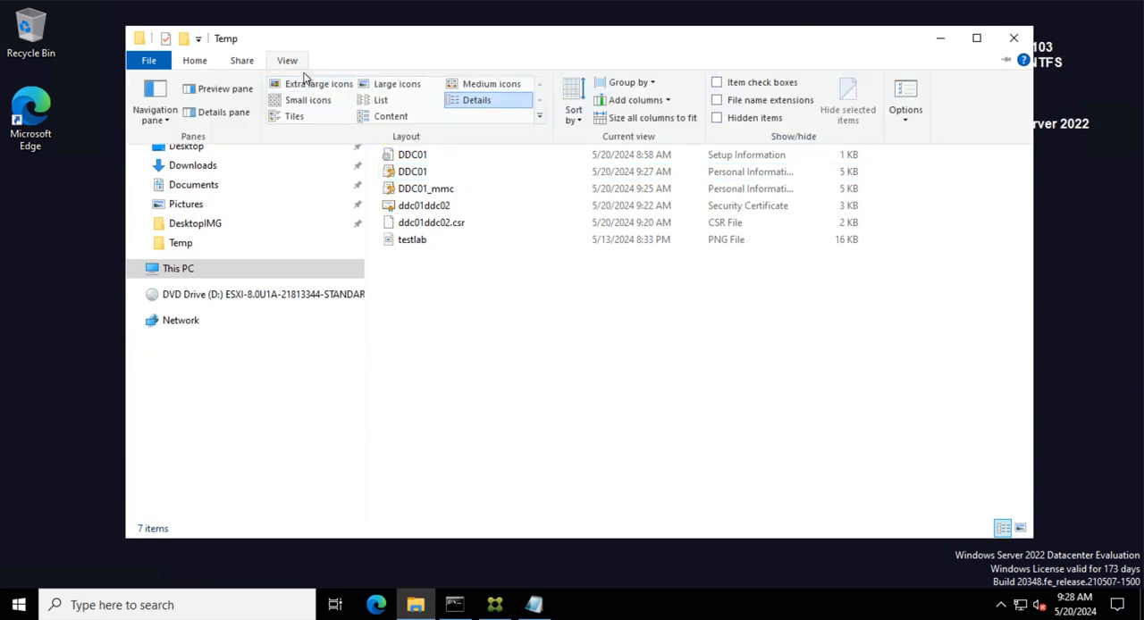
click(719, 100)
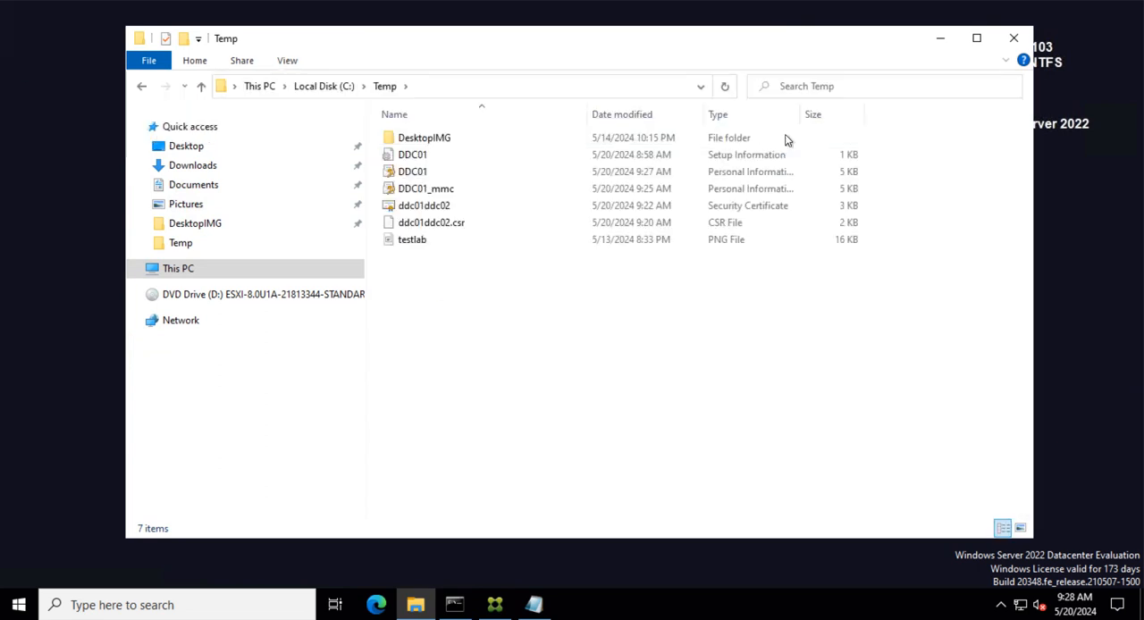
- Import ddc01.pfx into the machine store with certutil, entering the PFX password when prompted
click(454, 605)
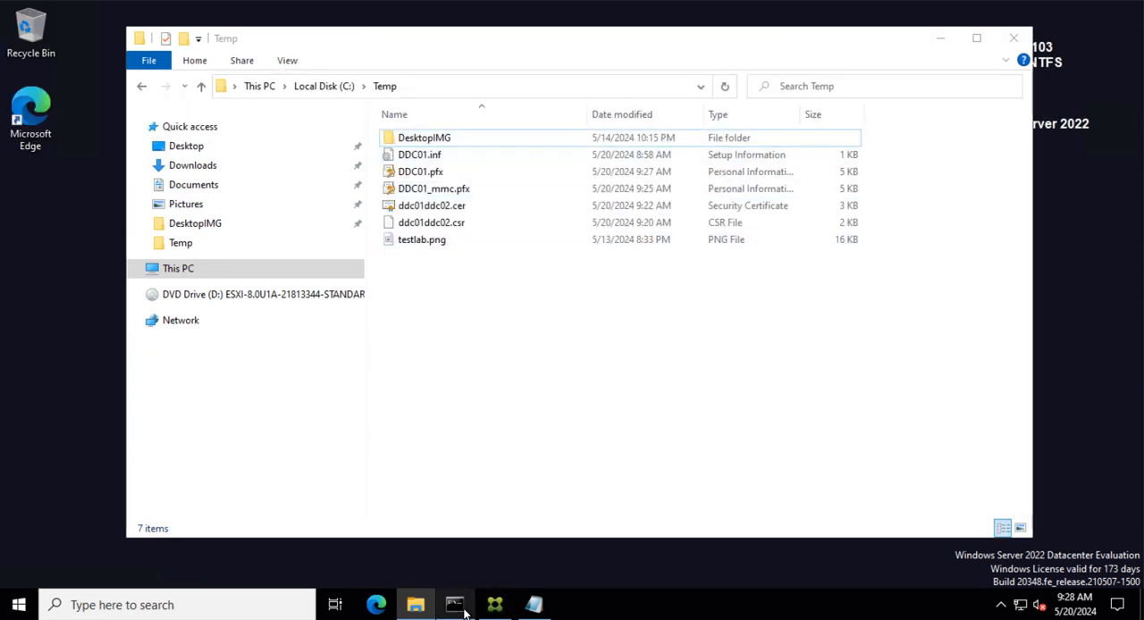
drag(547, 112, 577, 256)
click(436, 517)
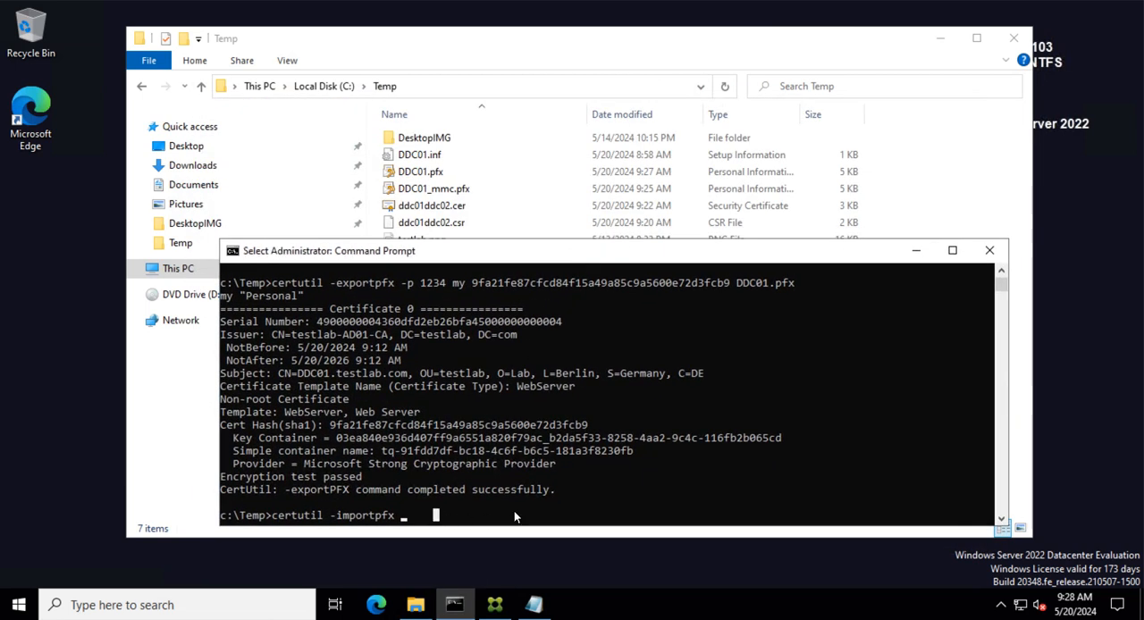
text(ddc01.pfx)
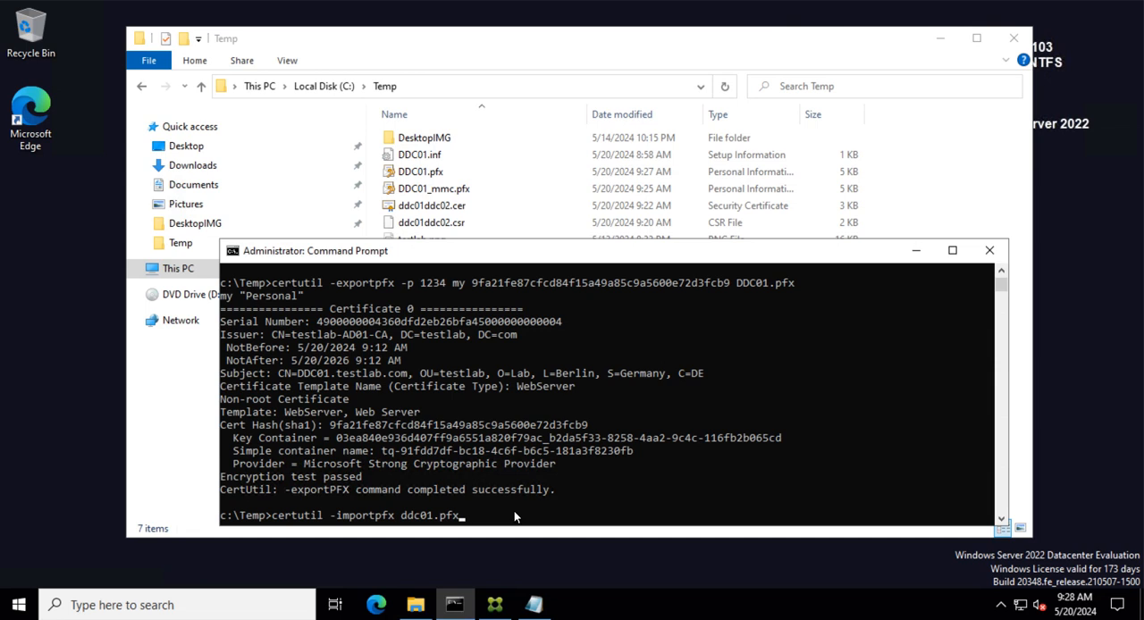
key(Return)
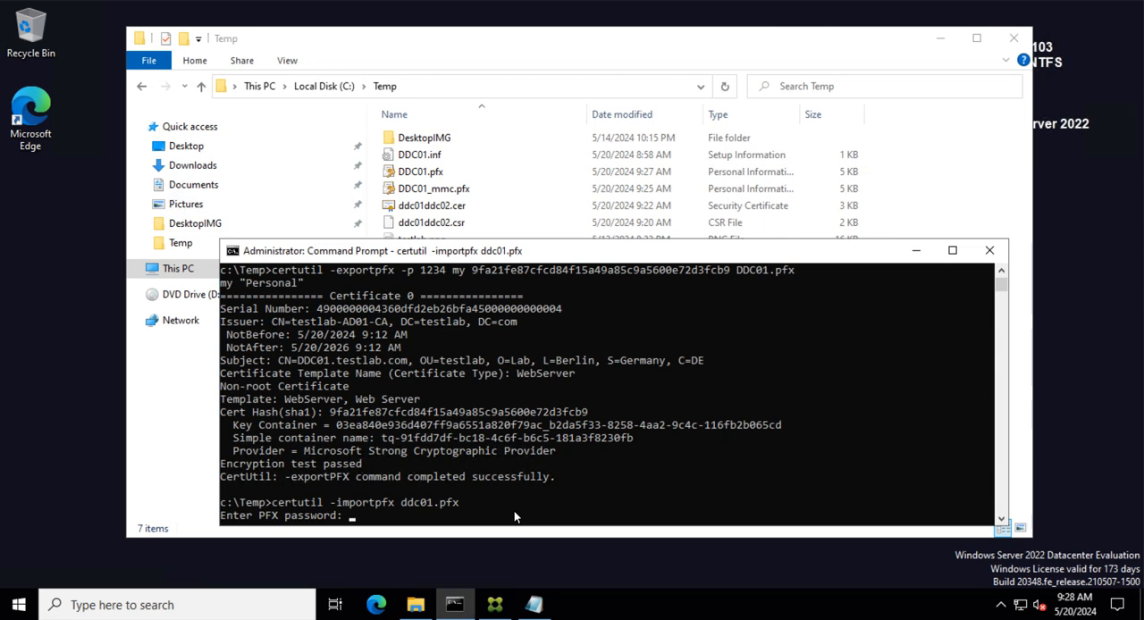
key(Return)
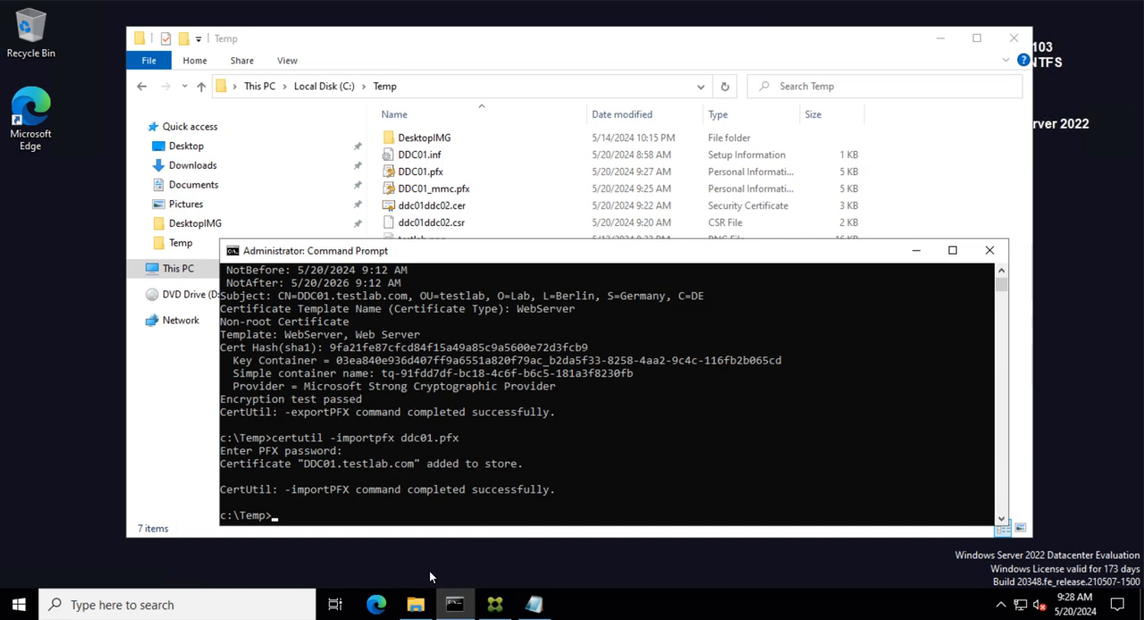
- Open Internet Information Services (IIS) Manager
click(371, 555)
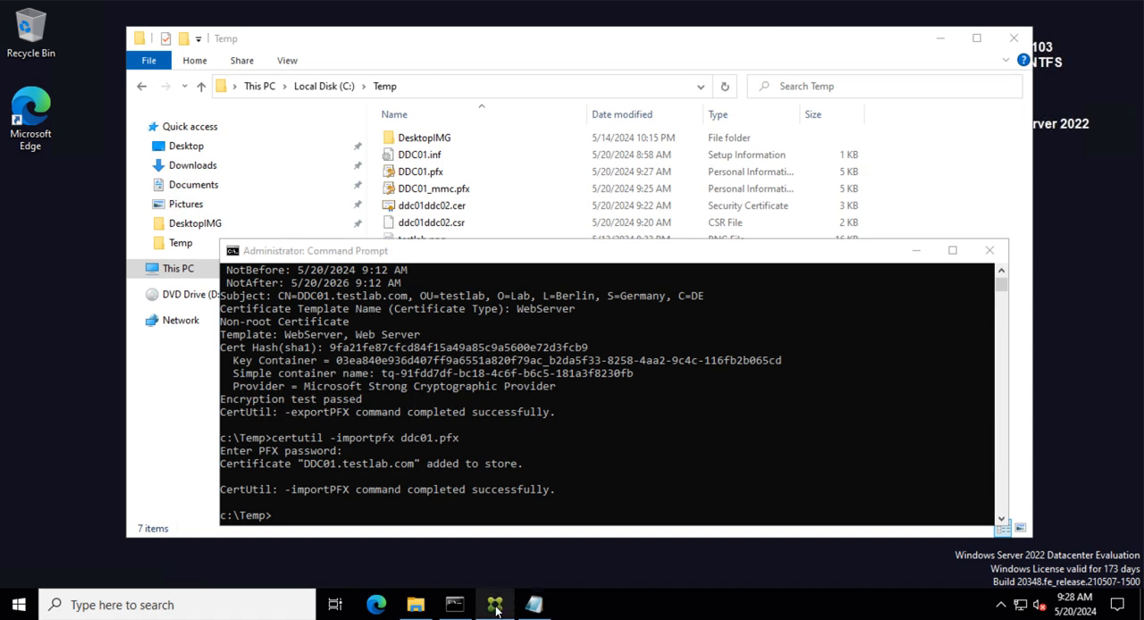
click(208, 607)
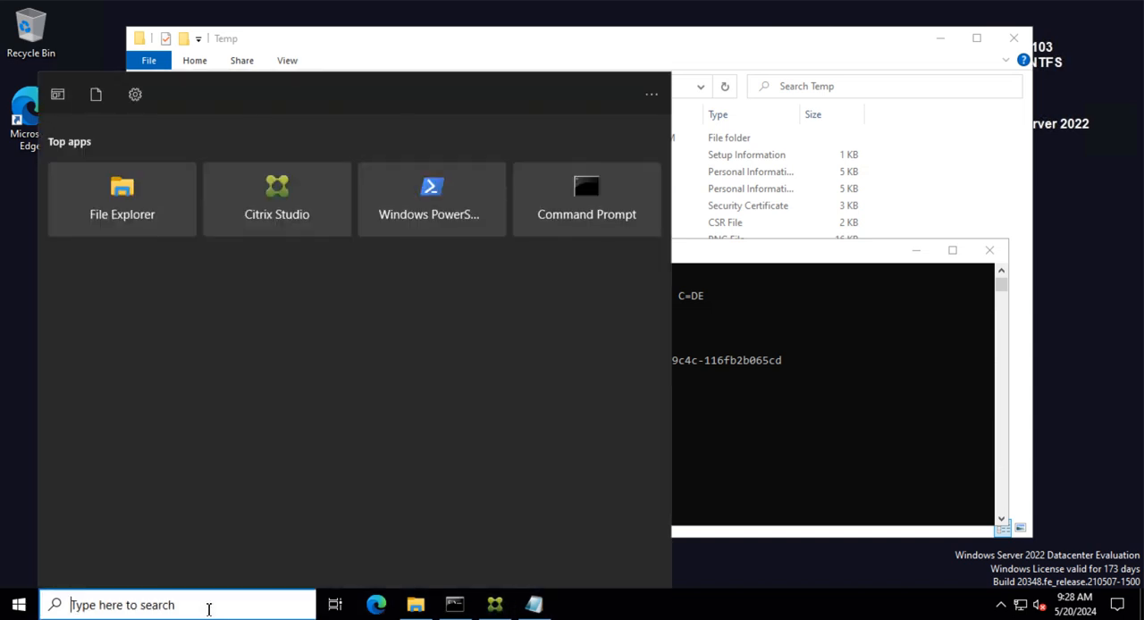
text(iis)
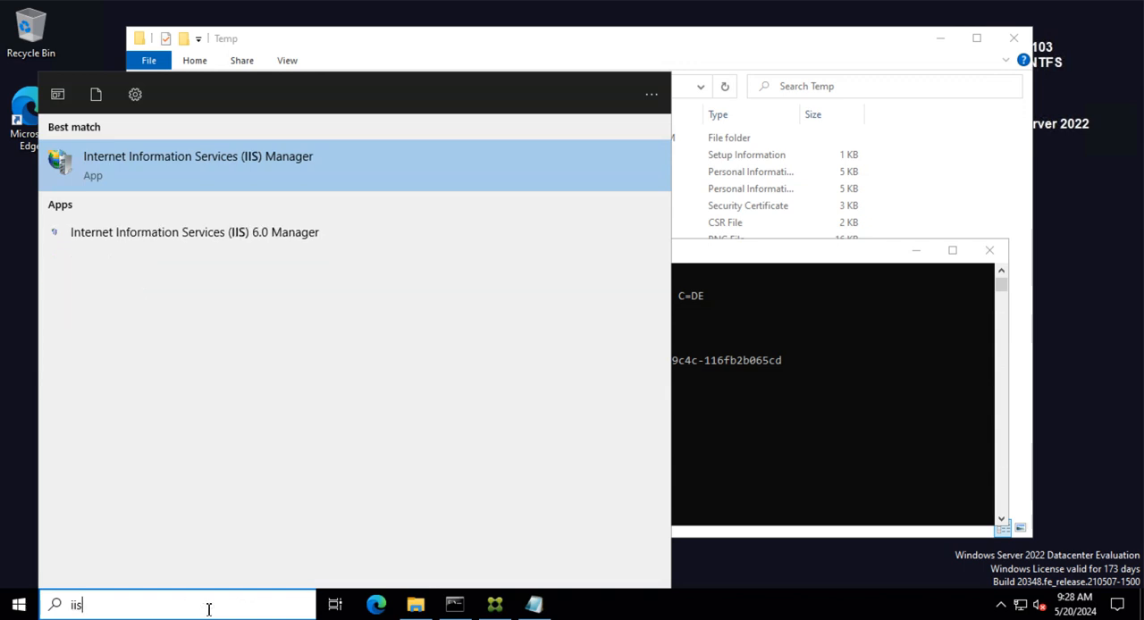
key(Escape)
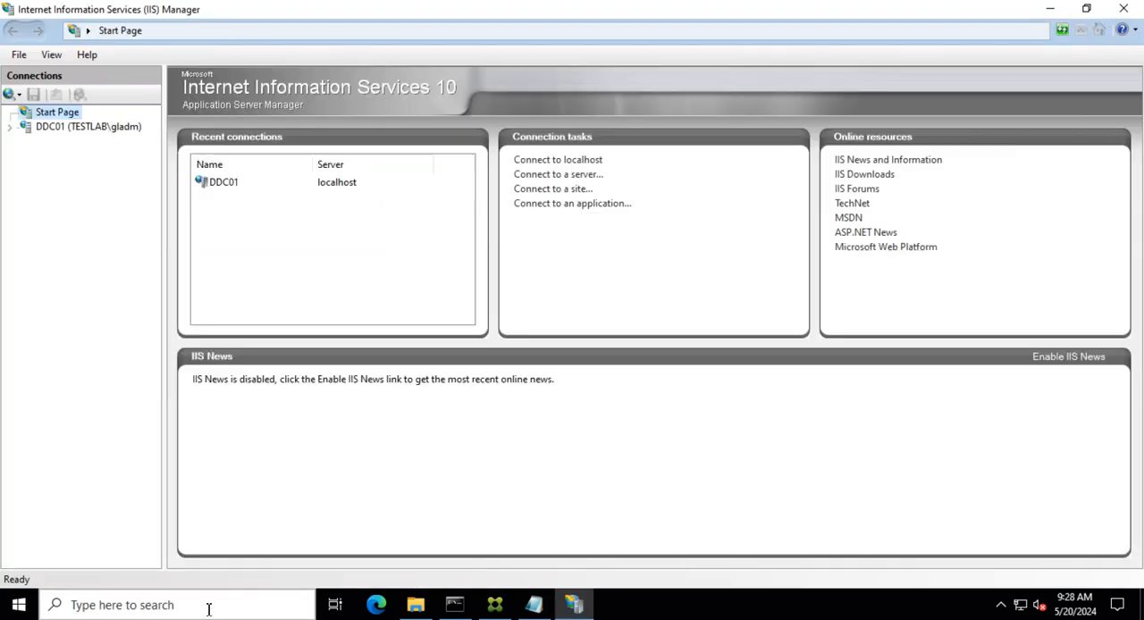
- Start adding an https binding on port 443 to DDC01's Default Web Site using the DDC01.testlab.com SSL certificate
click(33, 130)
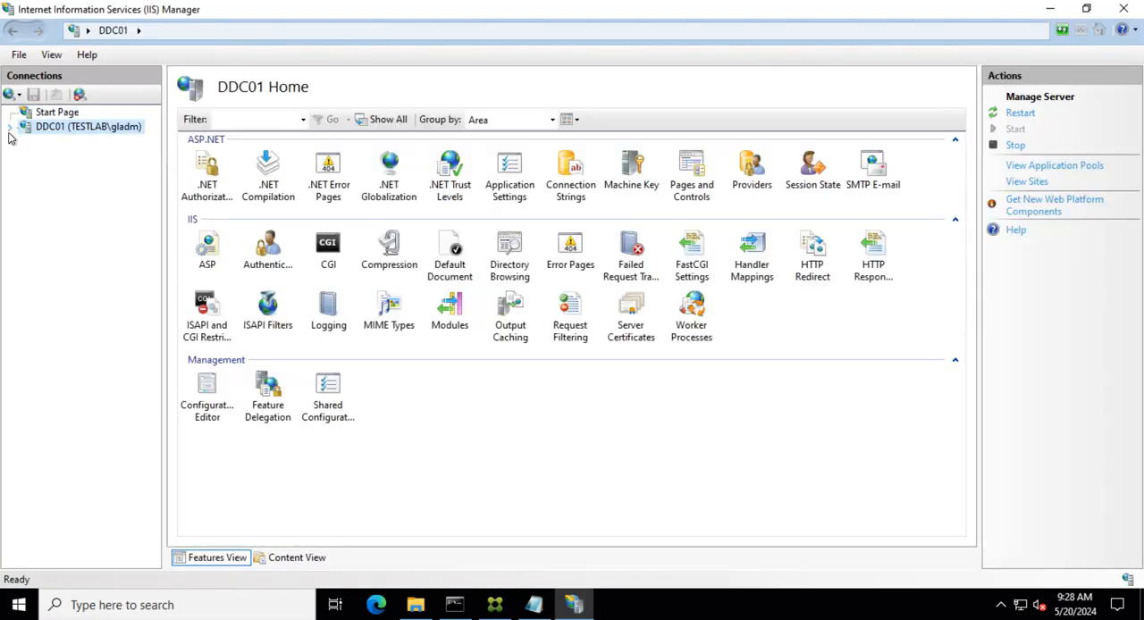
click(10, 127)
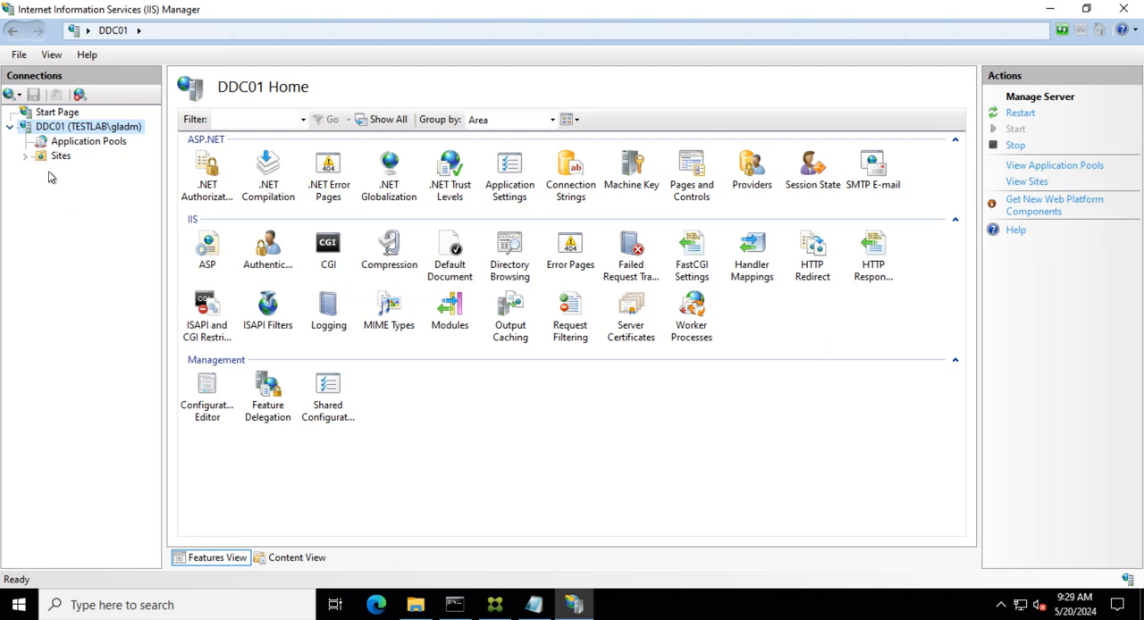
click(54, 157)
click(27, 157)
click(52, 170)
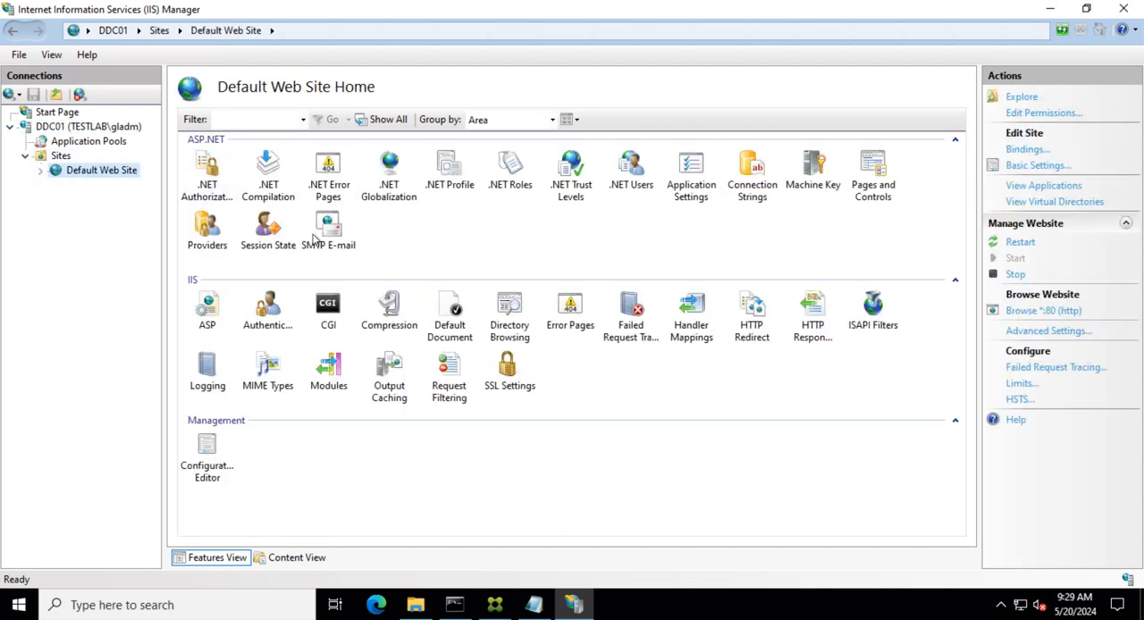
click(1026, 149)
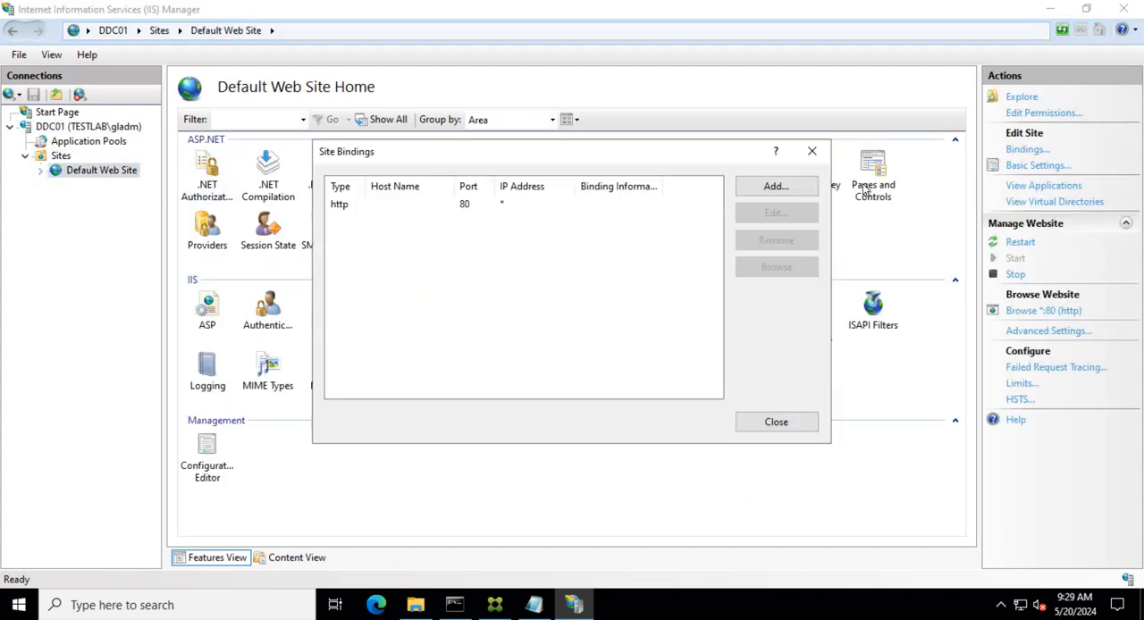
click(751, 189)
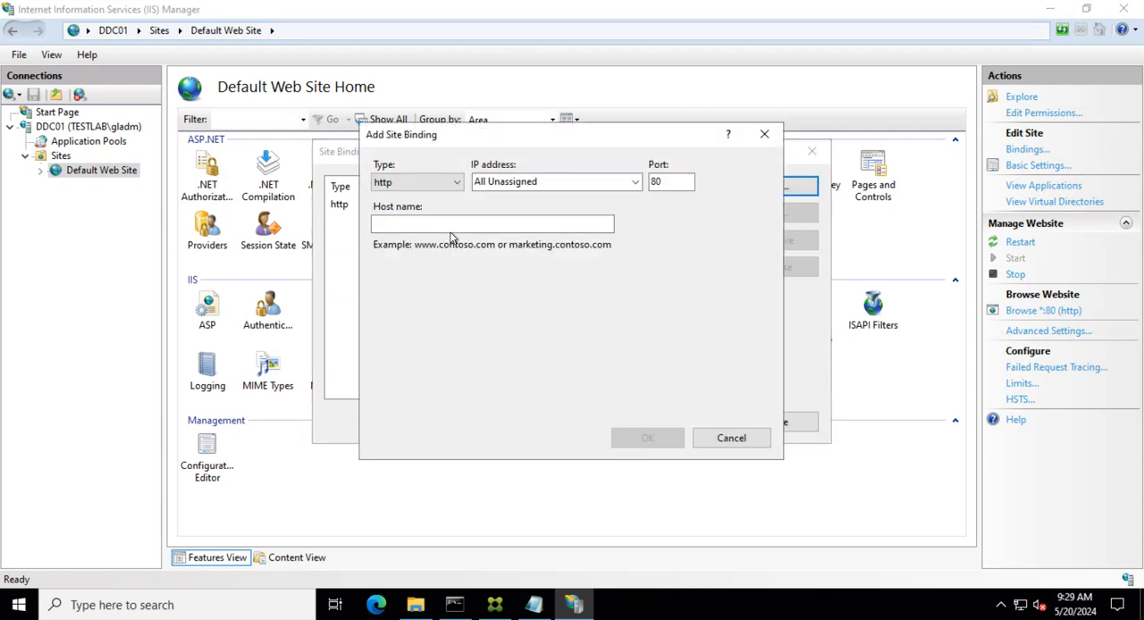
click(457, 184)
click(418, 211)
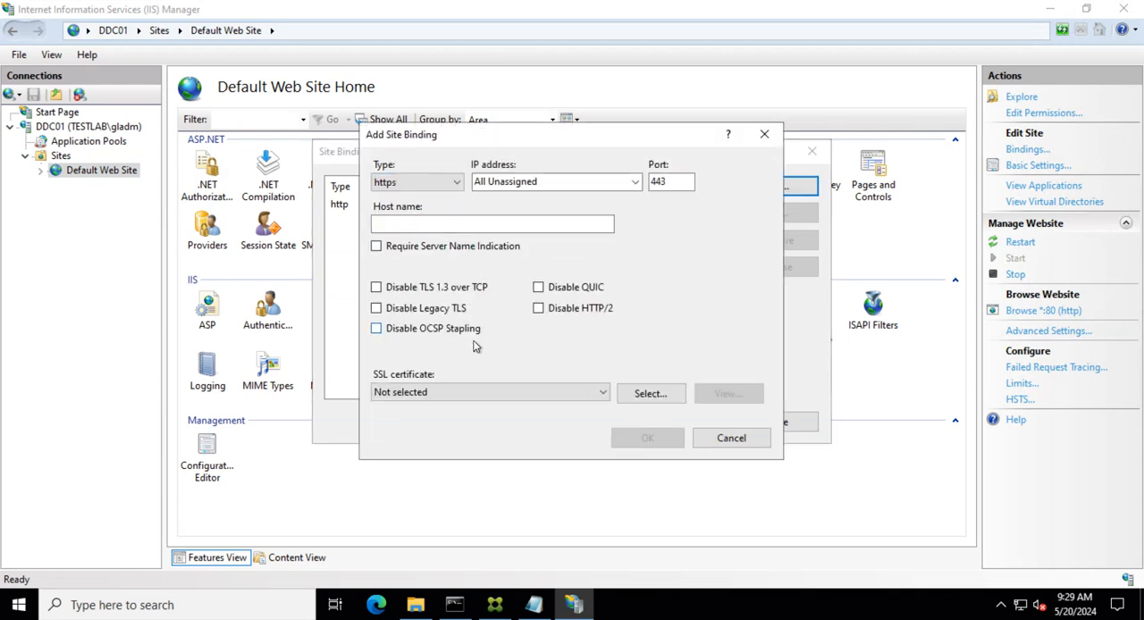
click(438, 399)
click(434, 420)
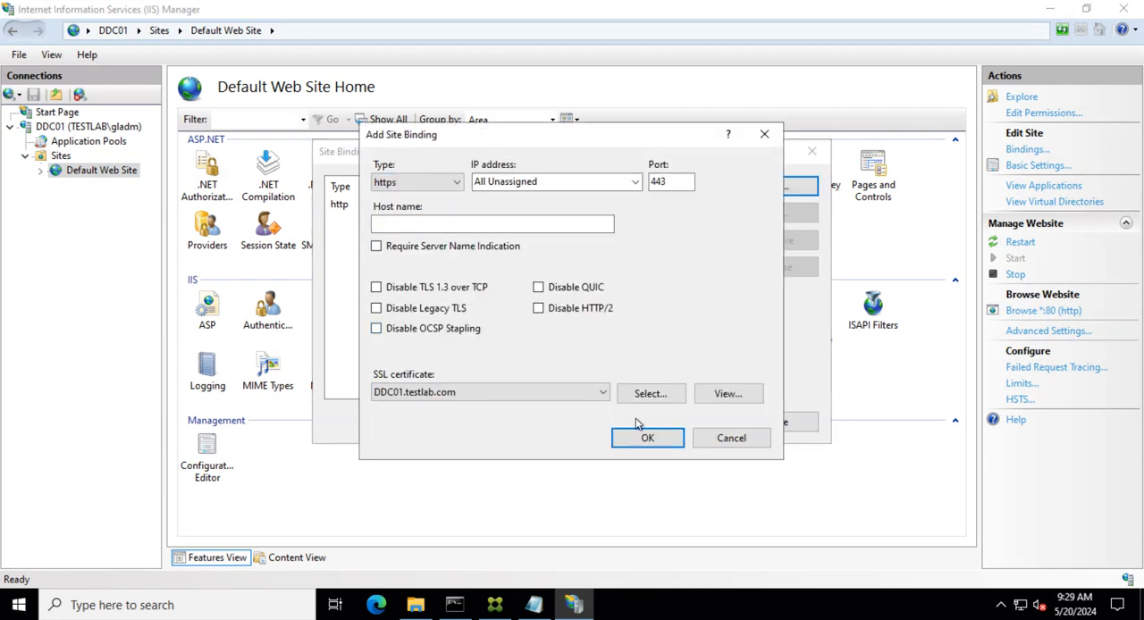
- Inspect the selected certificate's certification path and its Subject Alternative Name entries
click(709, 398)
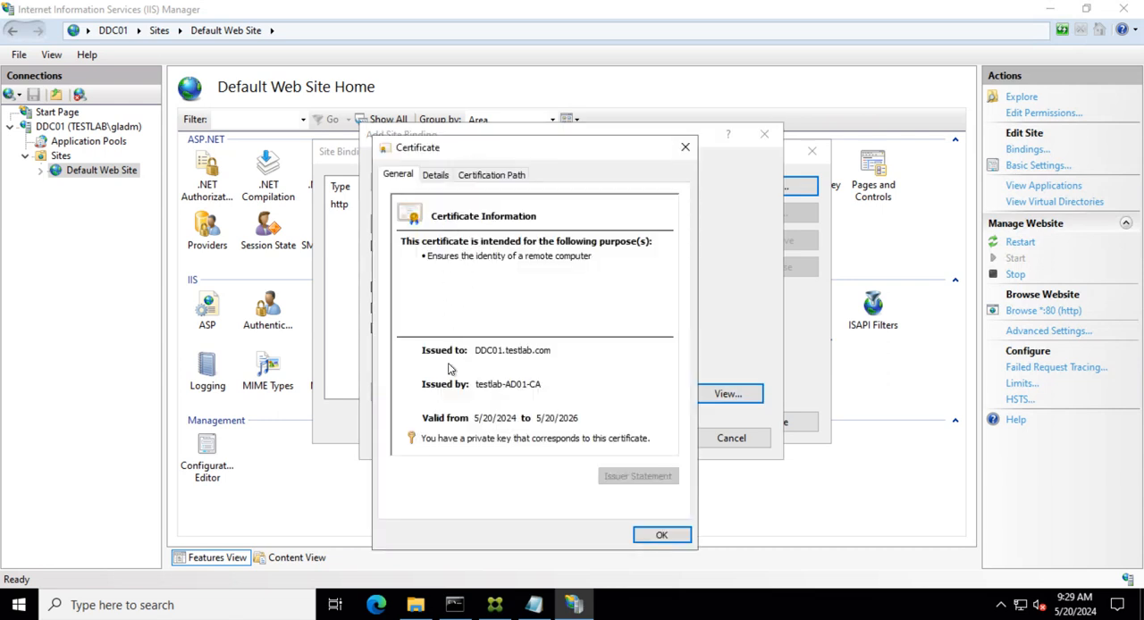
click(431, 177)
click(505, 179)
click(438, 215)
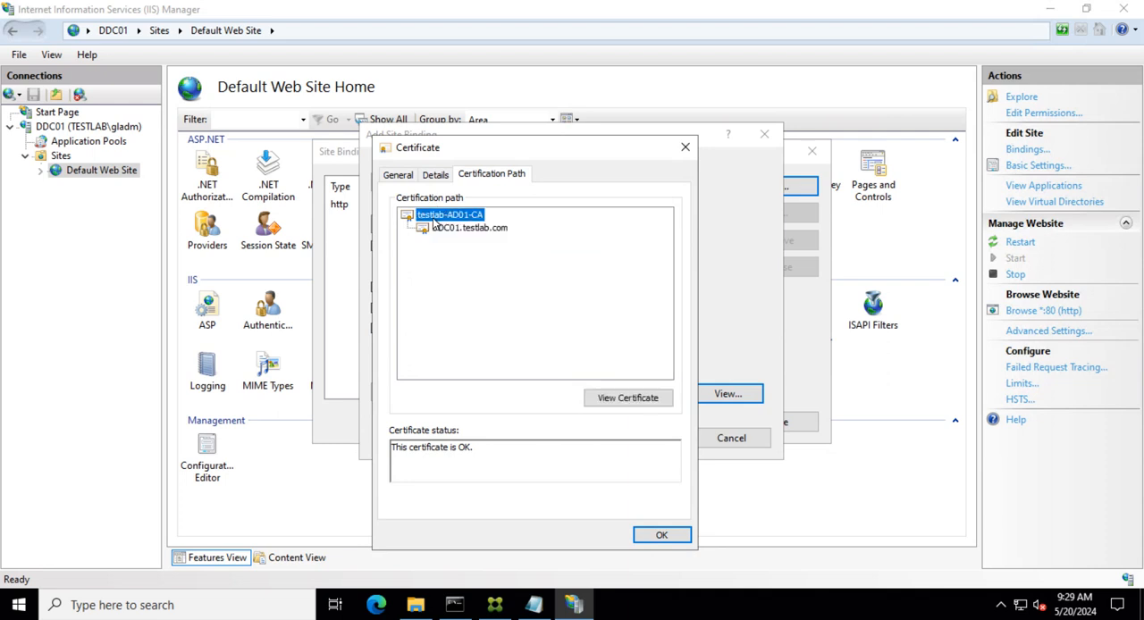
click(442, 229)
click(430, 177)
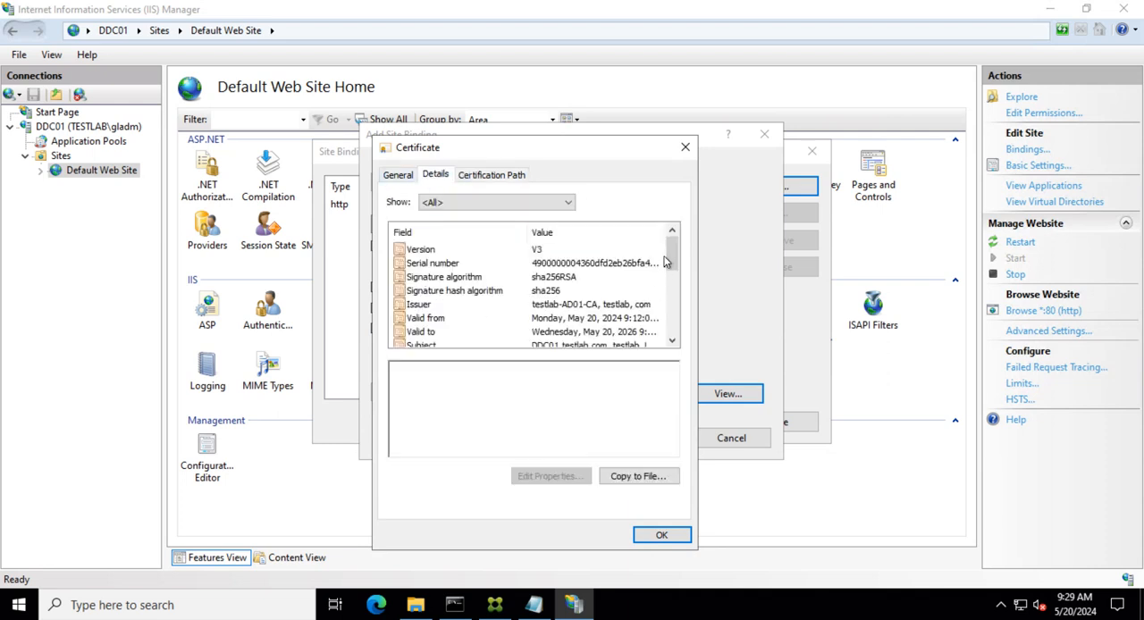
drag(666, 257, 666, 287)
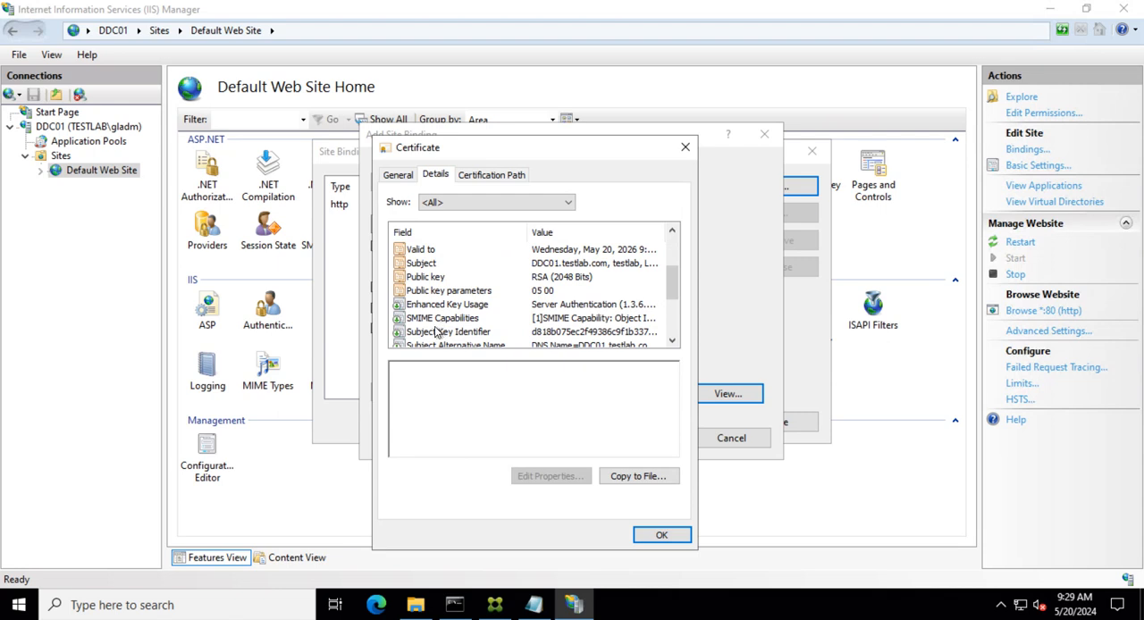
scroll(464, 320, down, 1)
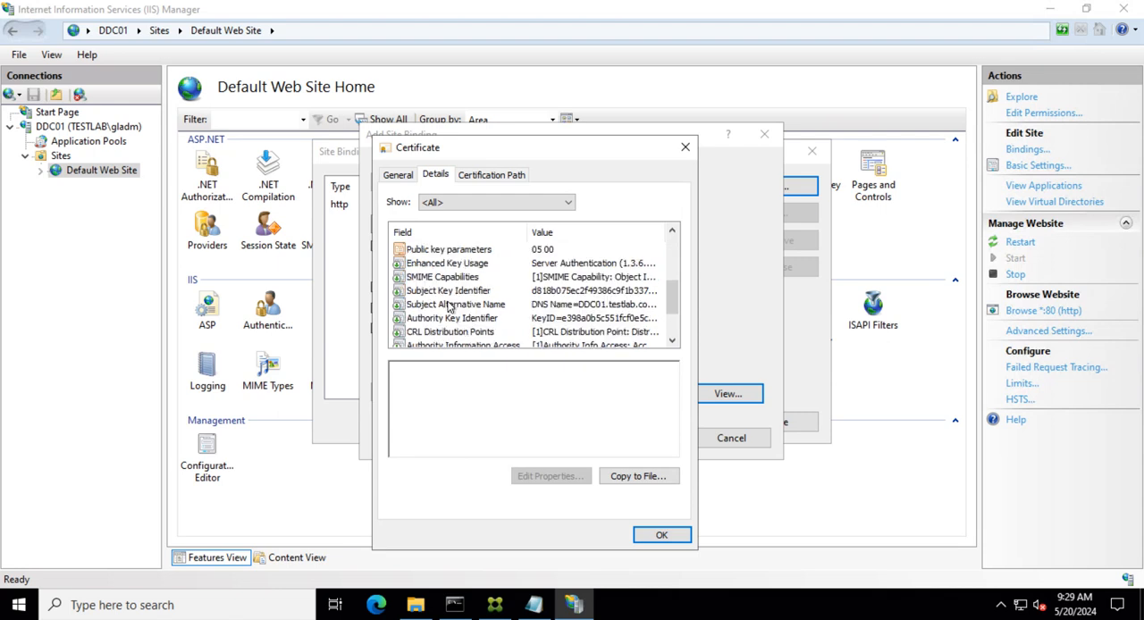
click(451, 305)
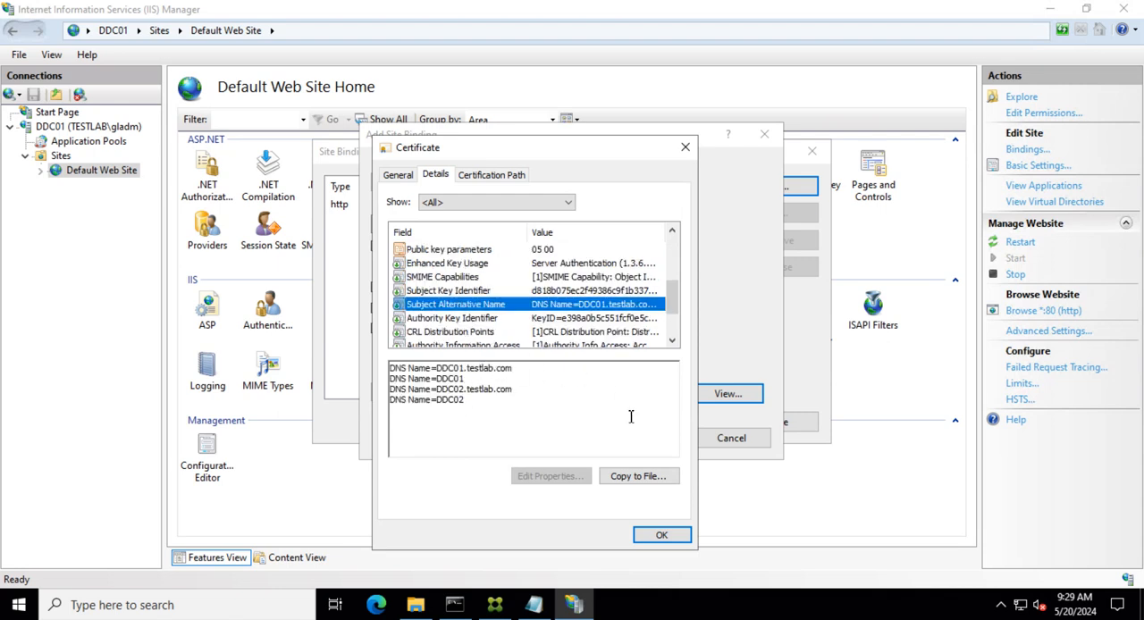
click(685, 147)
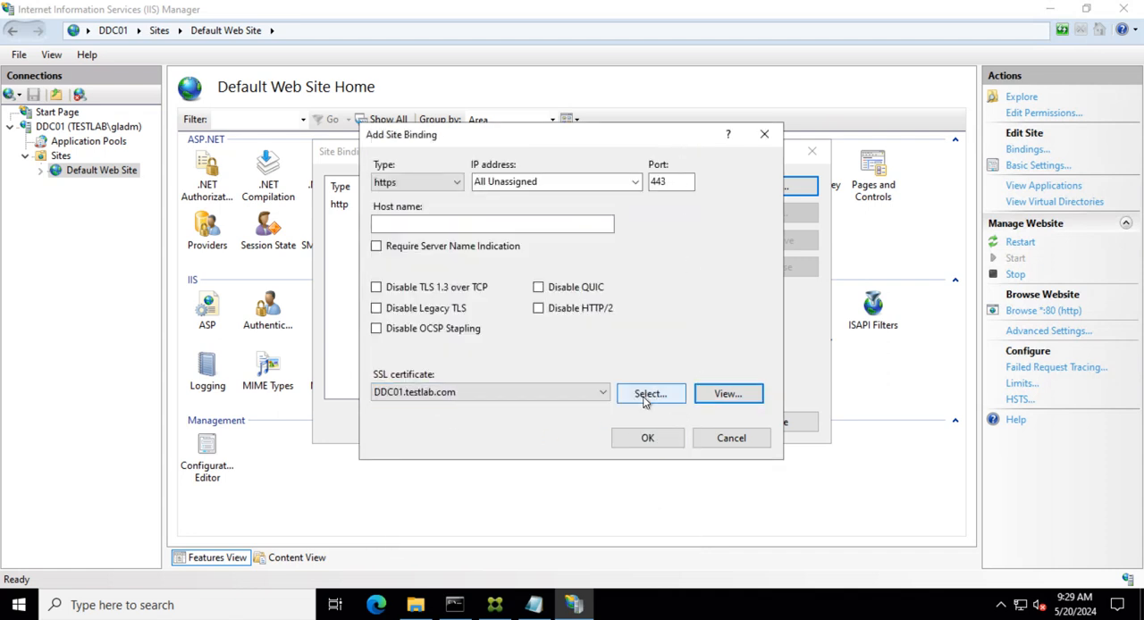
- Reselect the DDC01.testlab.com certificate, confirm the https binding, and close the site bindings
click(648, 399)
click(413, 225)
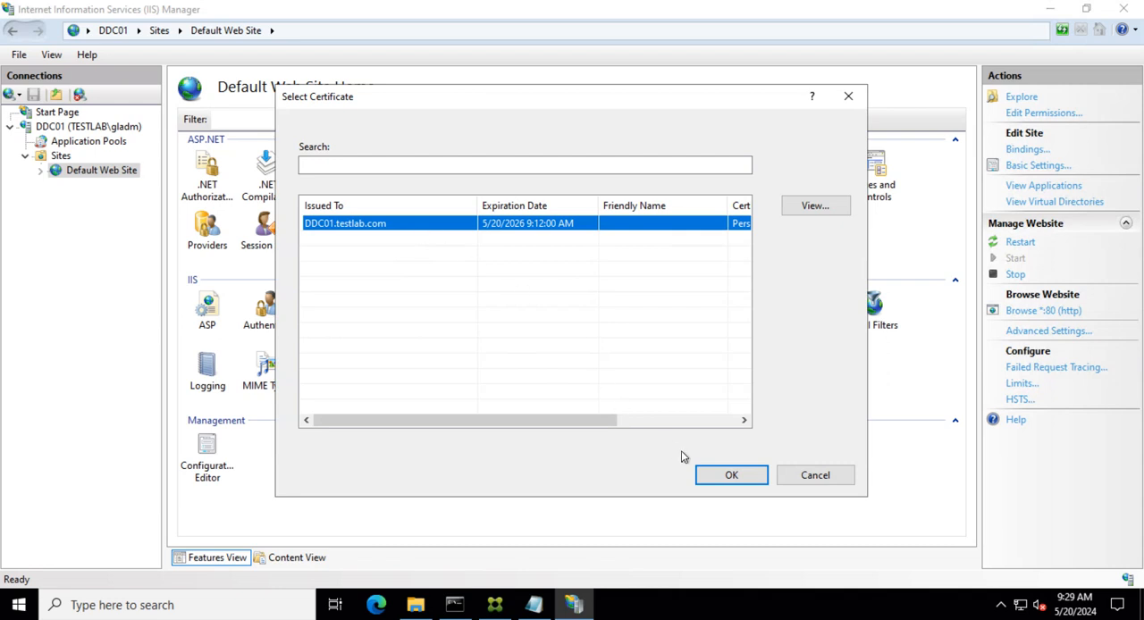
click(726, 475)
click(640, 441)
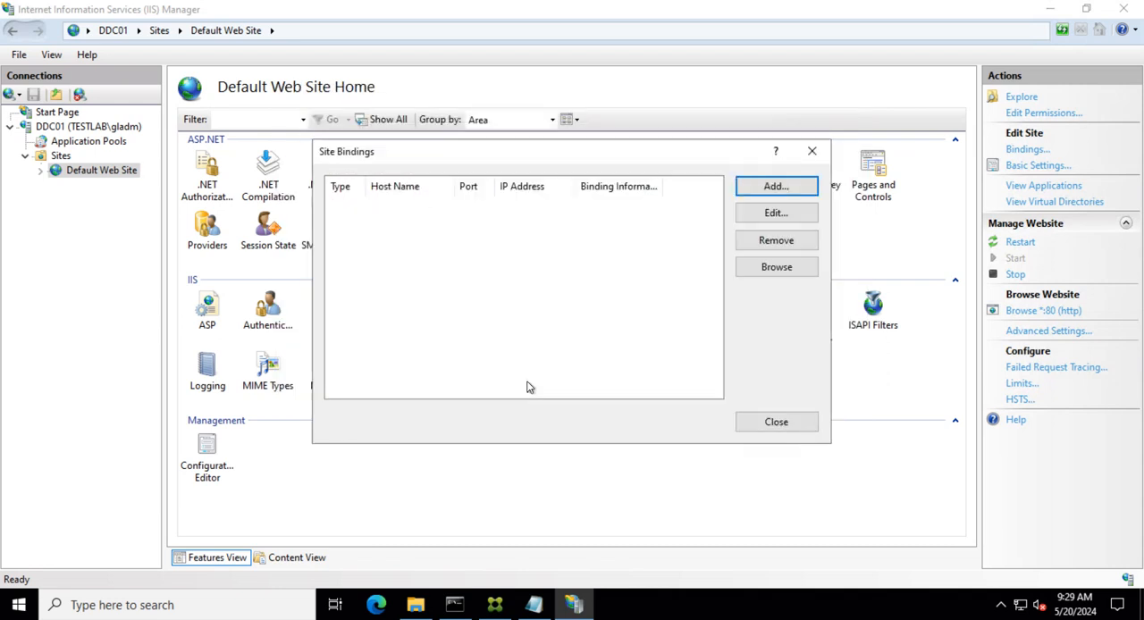
click(775, 424)
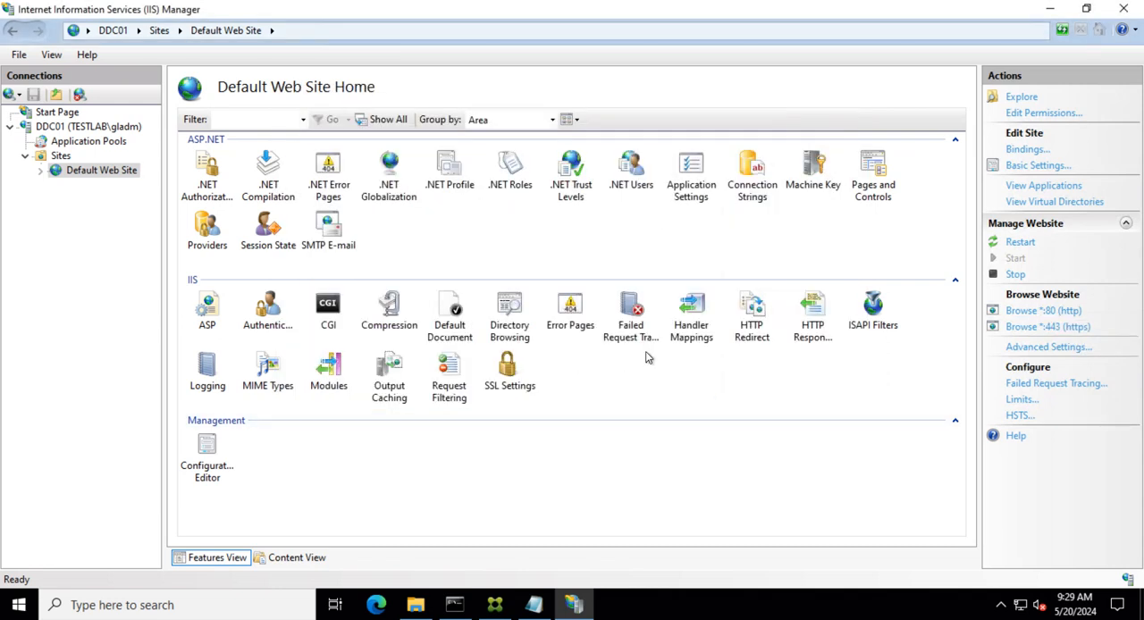
- Close IIS Manager and the command prompt, and copy DDC01.pfx from the Temp folder
click(1124, 9)
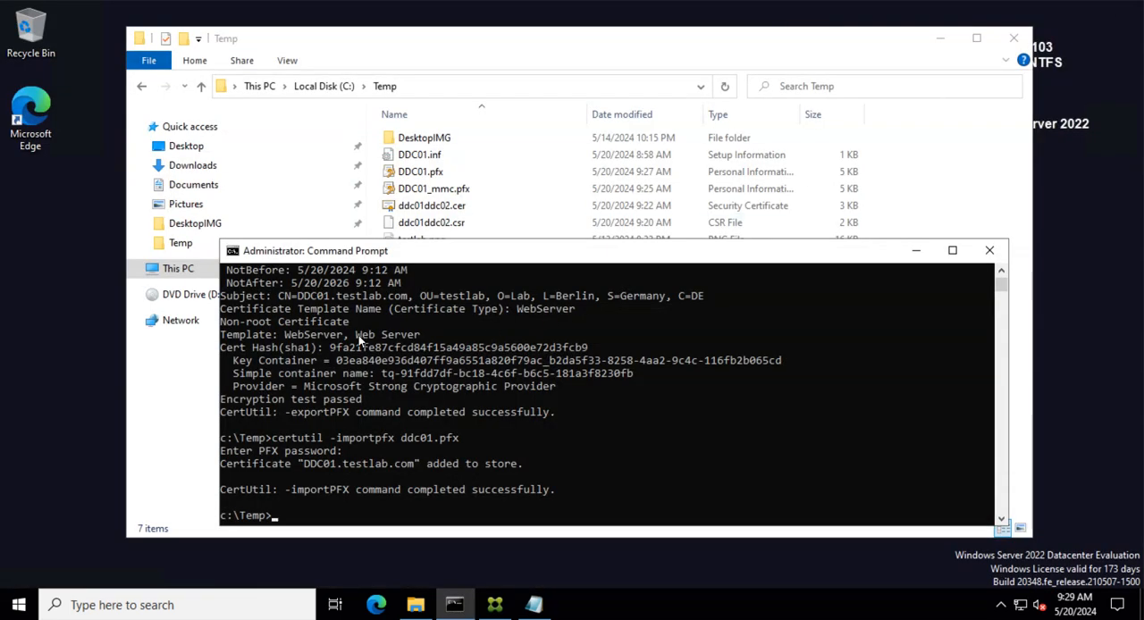
click(915, 252)
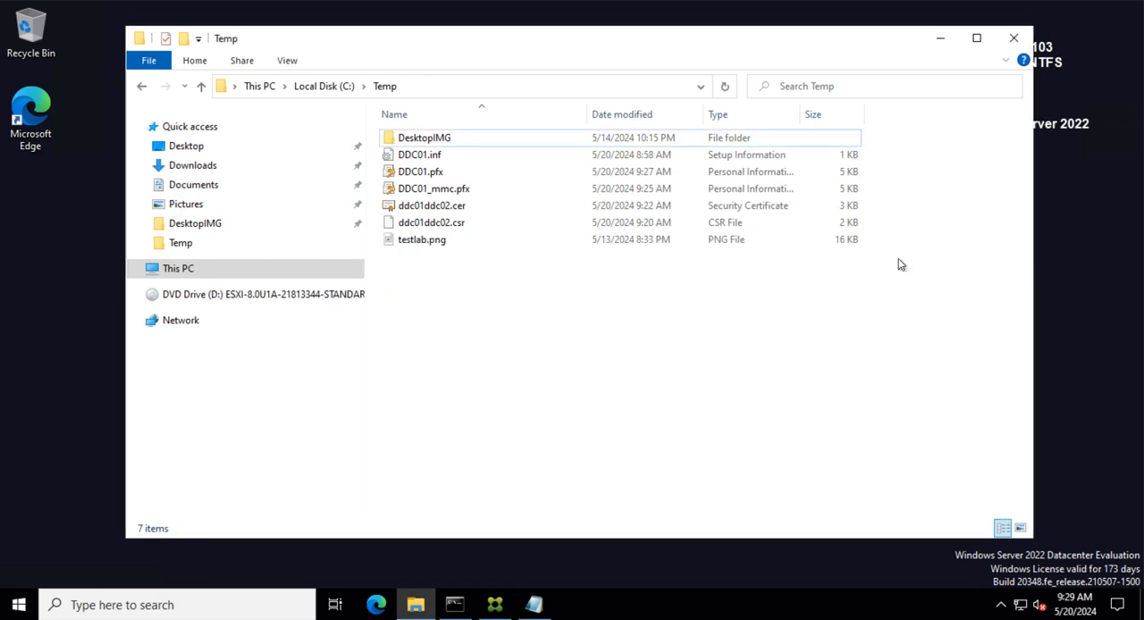
click(437, 178)
right_click(424, 173)
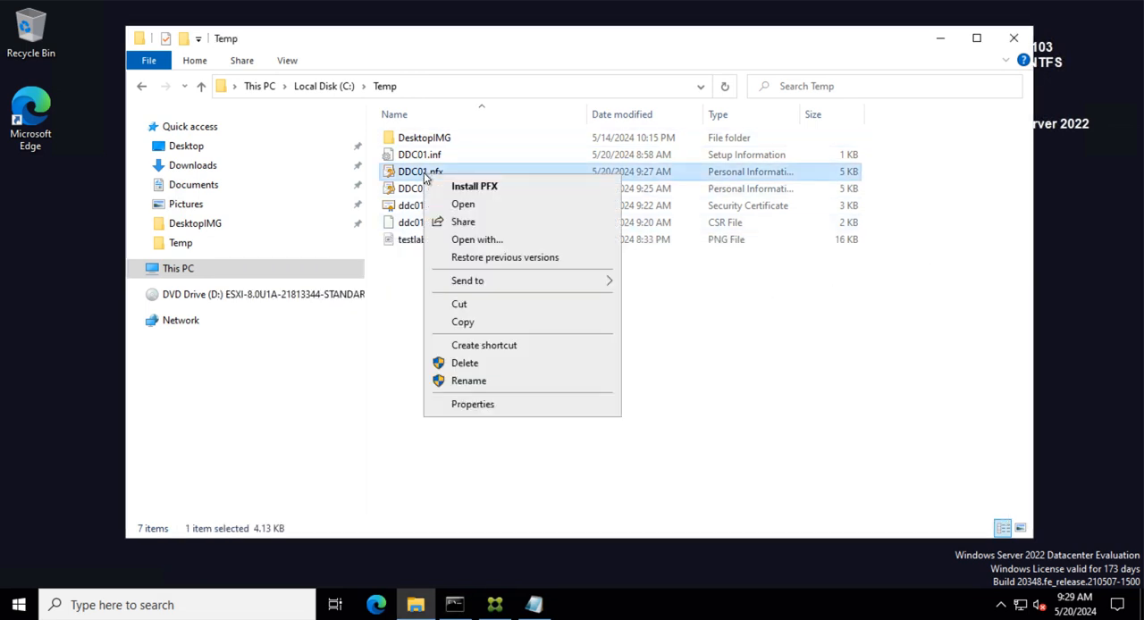
click(476, 327)
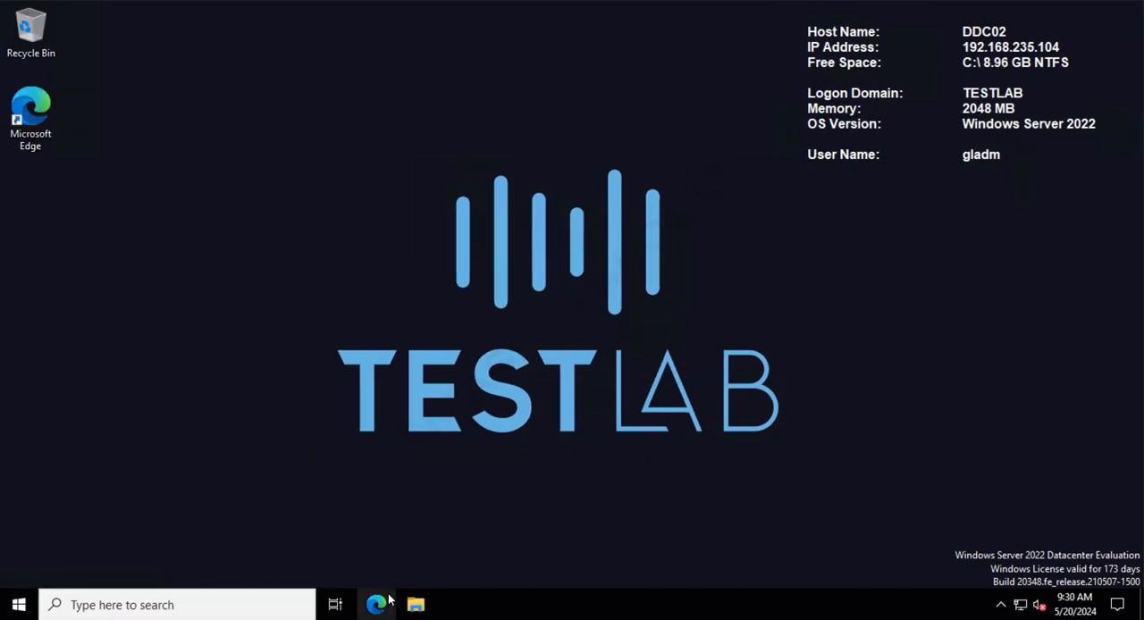
- On DDC02, open C:\Temp in File Explorer and paste DDC01.pfx there
key(super+e)
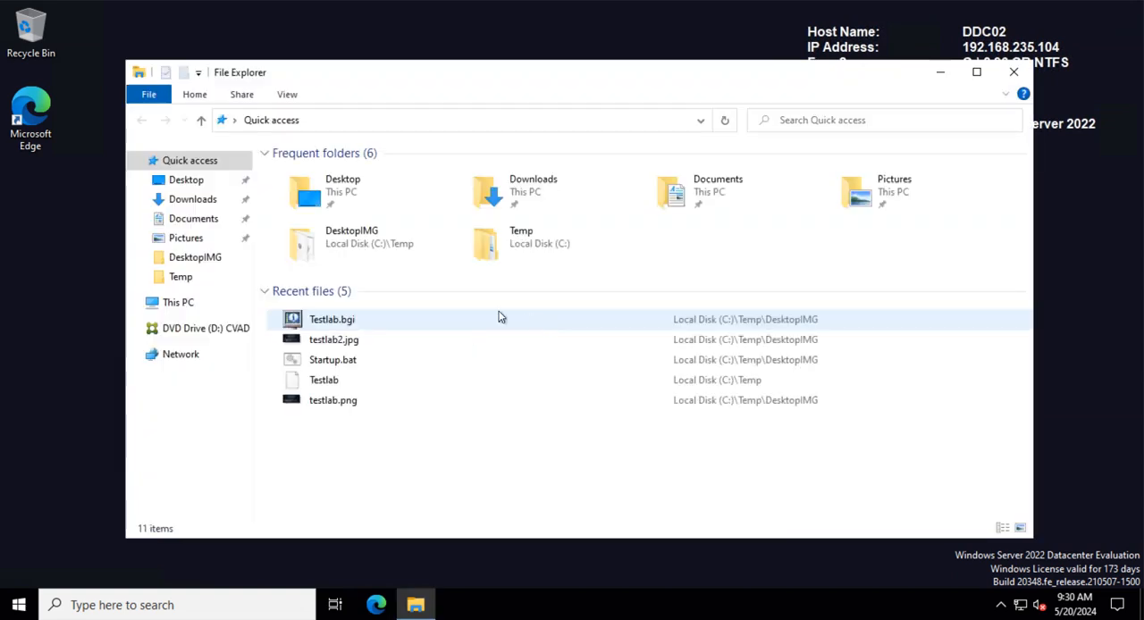
click(169, 303)
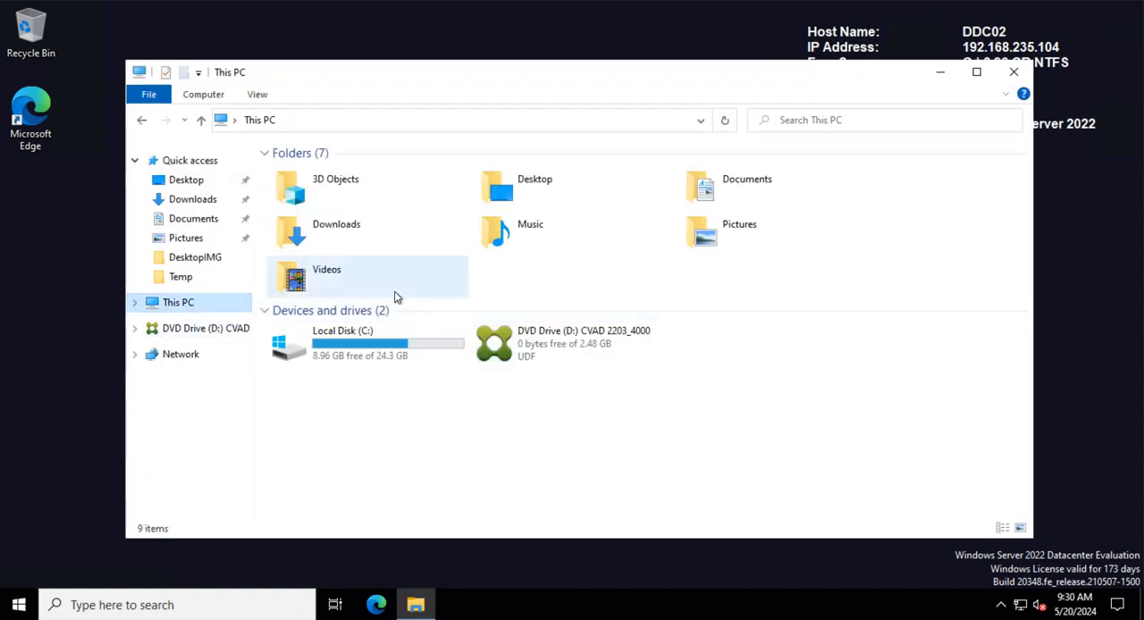
double_click(340, 353)
double_click(316, 241)
right_click(372, 333)
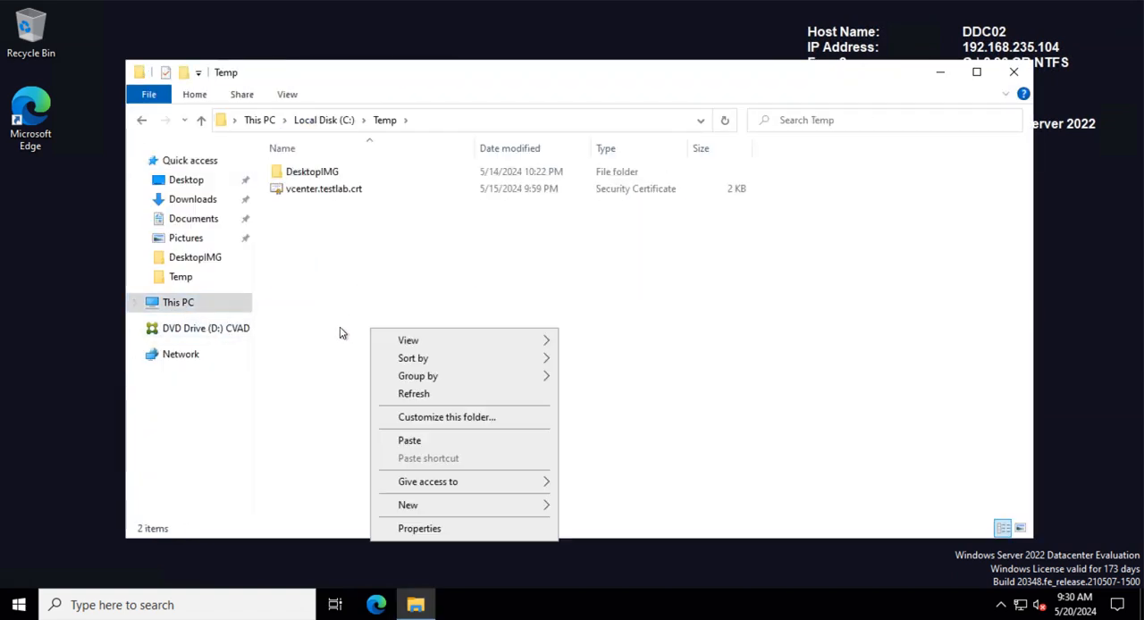
click(397, 438)
click(422, 305)
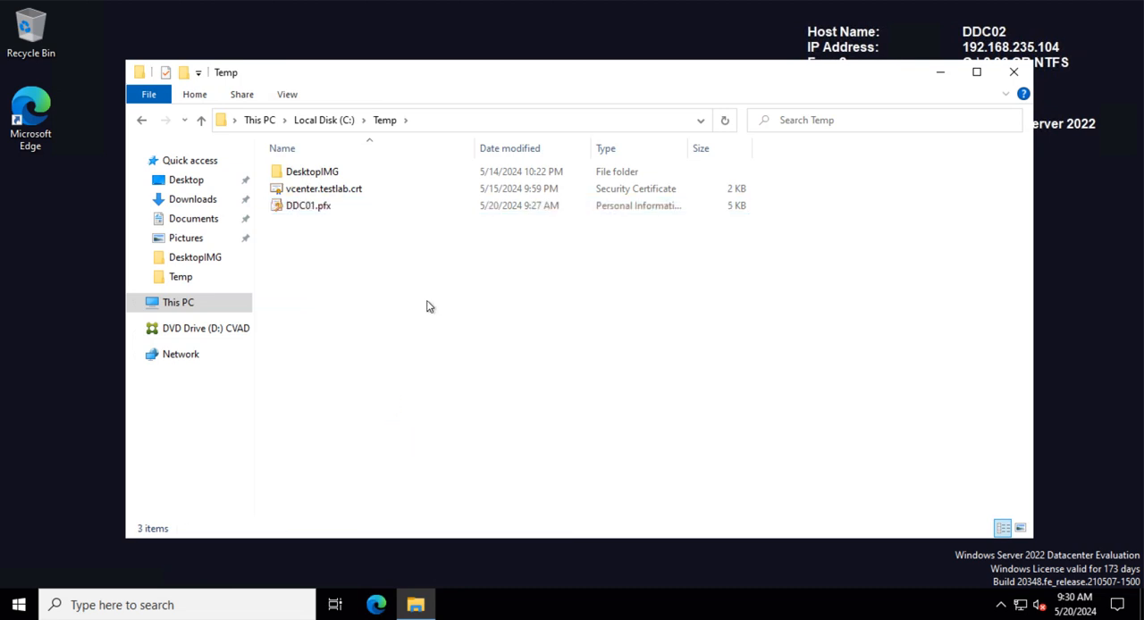
- Permanently delete vcenter.testlab.crt from the Temp folder
click(308, 217)
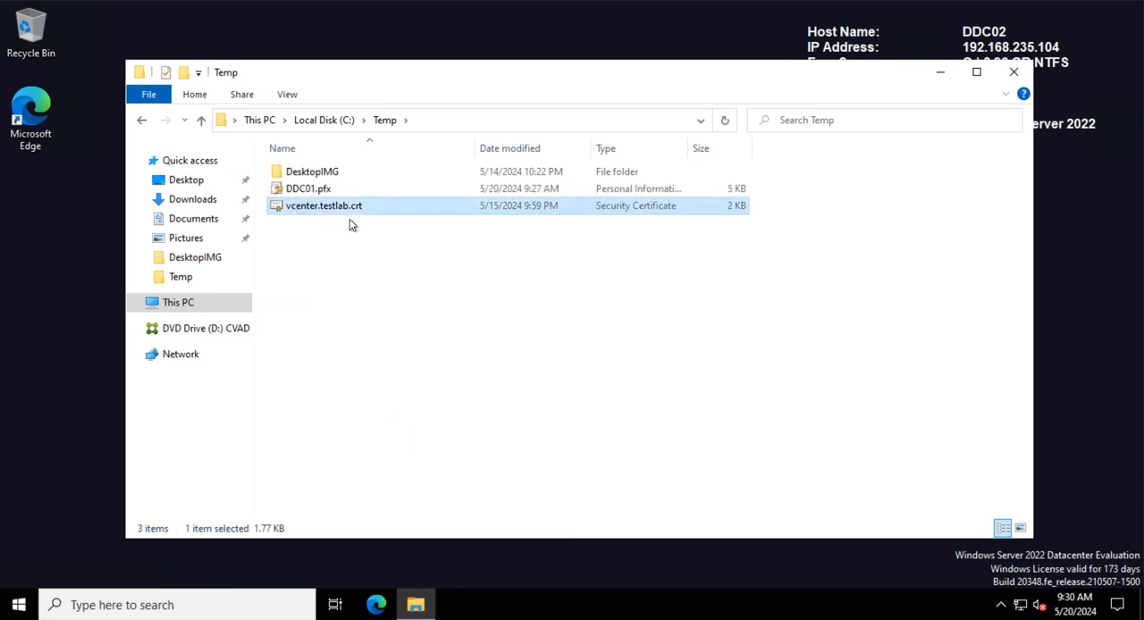
click(349, 301)
click(317, 219)
key(shift+Delete)
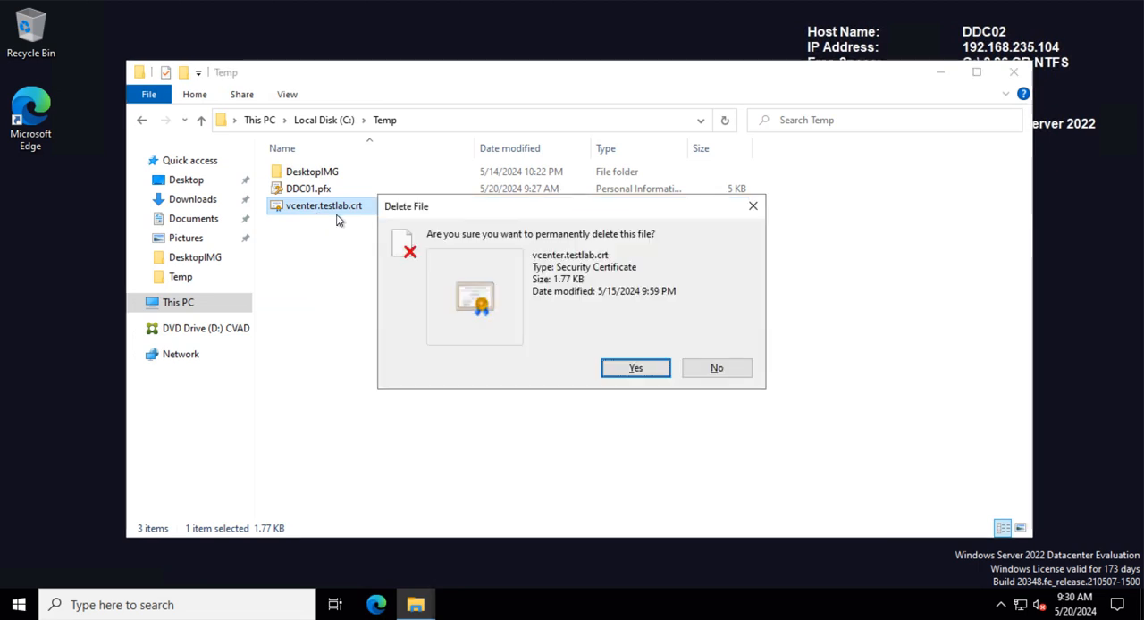
key(Return)
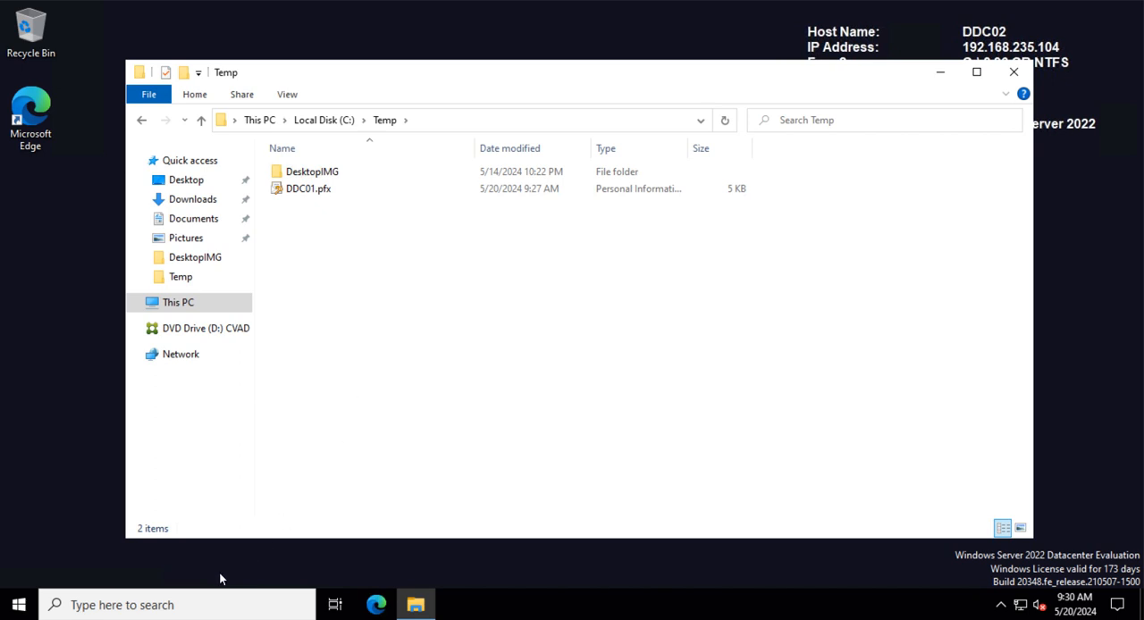
- Launch IIS Manager on DDC02, maximize it, and open the DDC02 server's home page
click(187, 601)
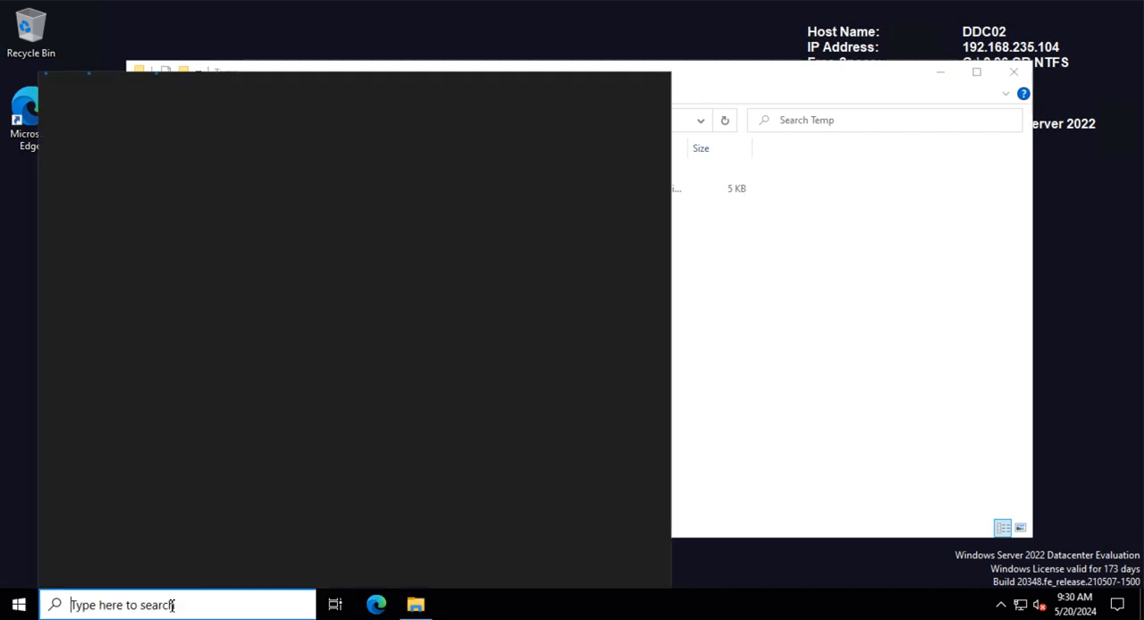
text(ii)
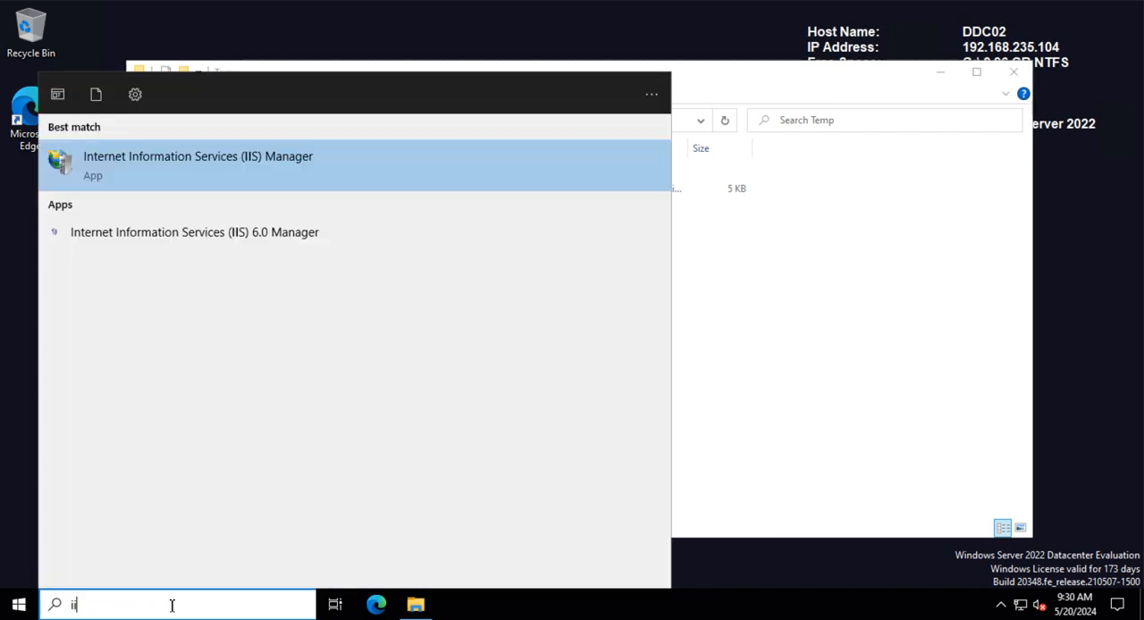
click(217, 154)
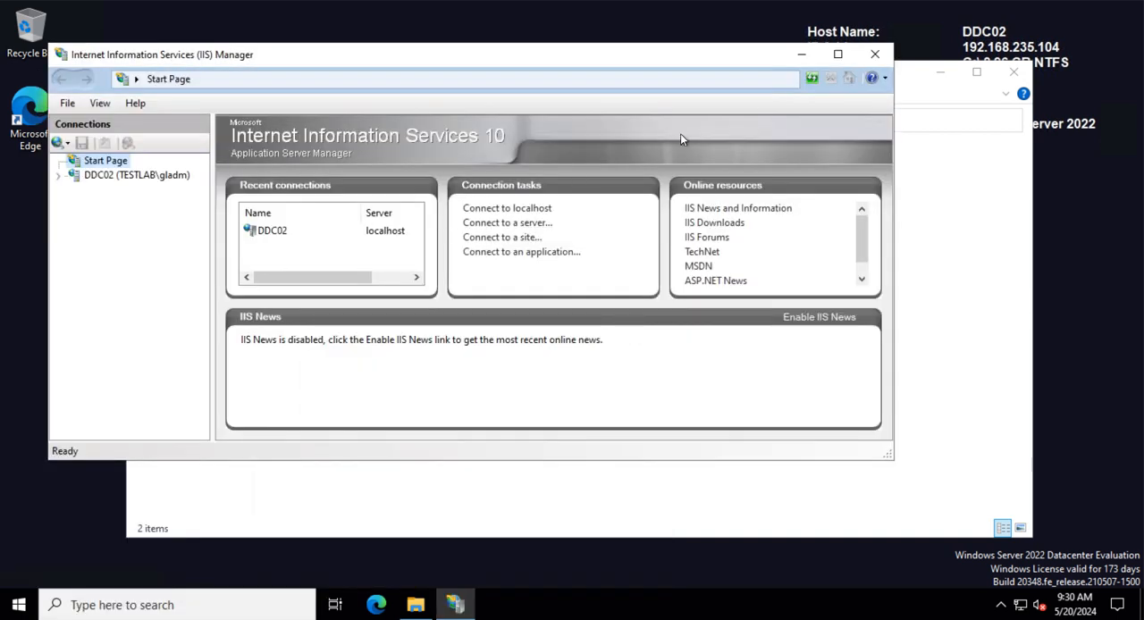
click(93, 176)
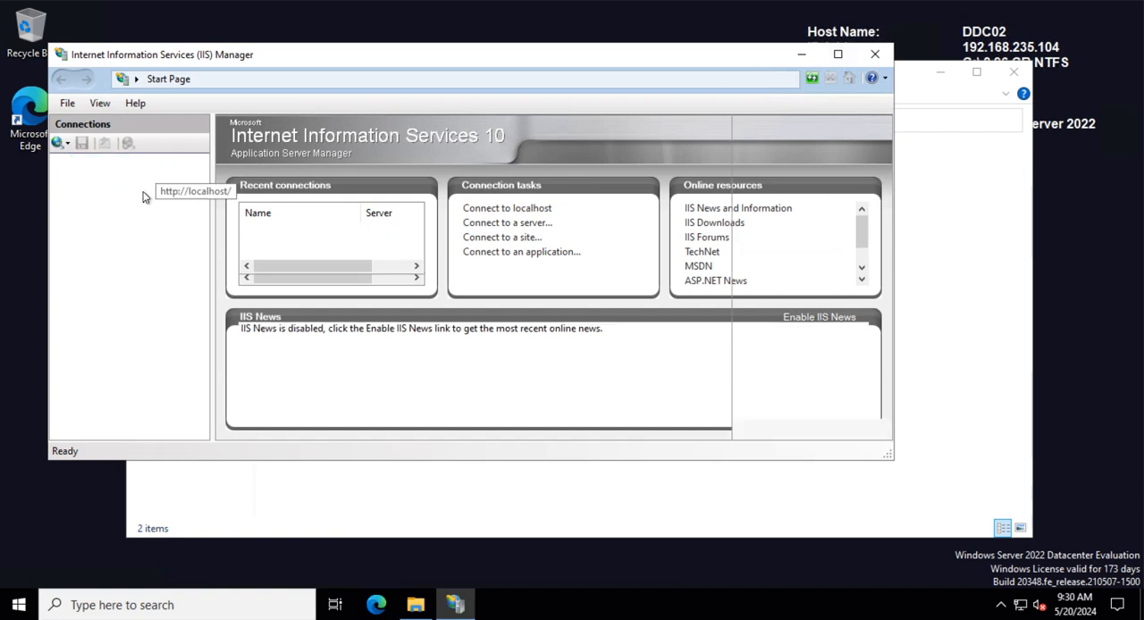
click(838, 54)
click(10, 129)
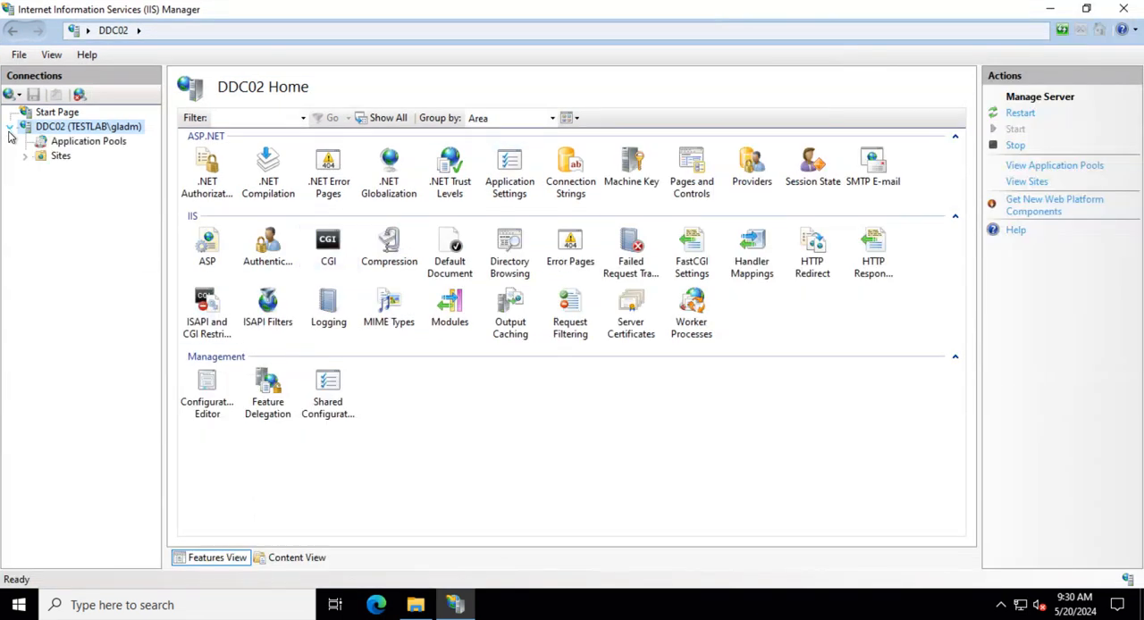
click(60, 157)
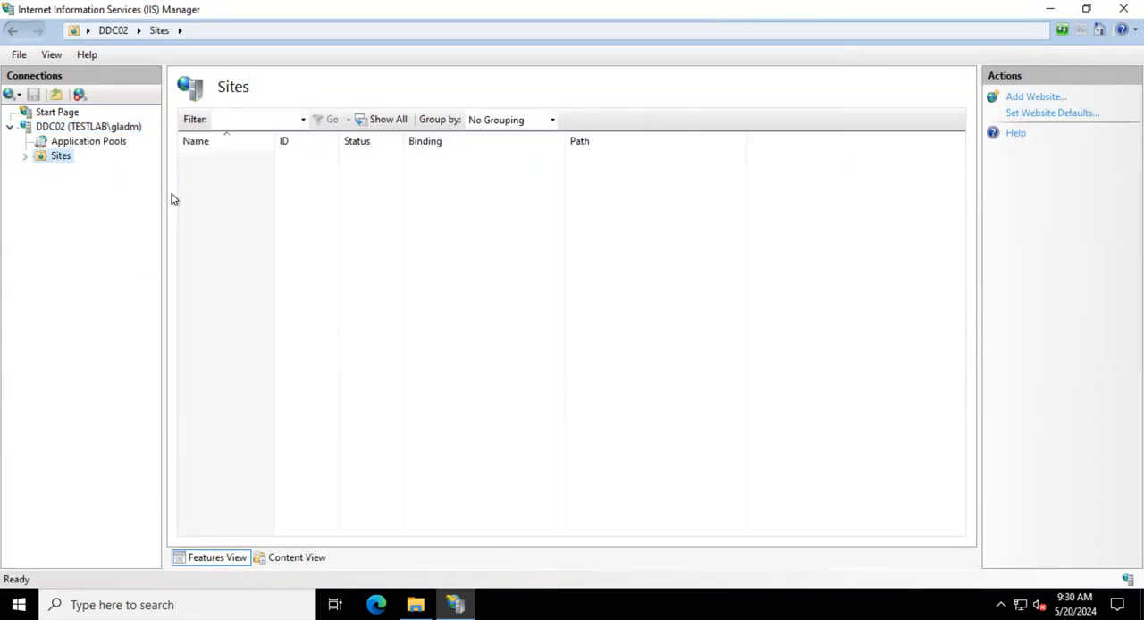
click(67, 127)
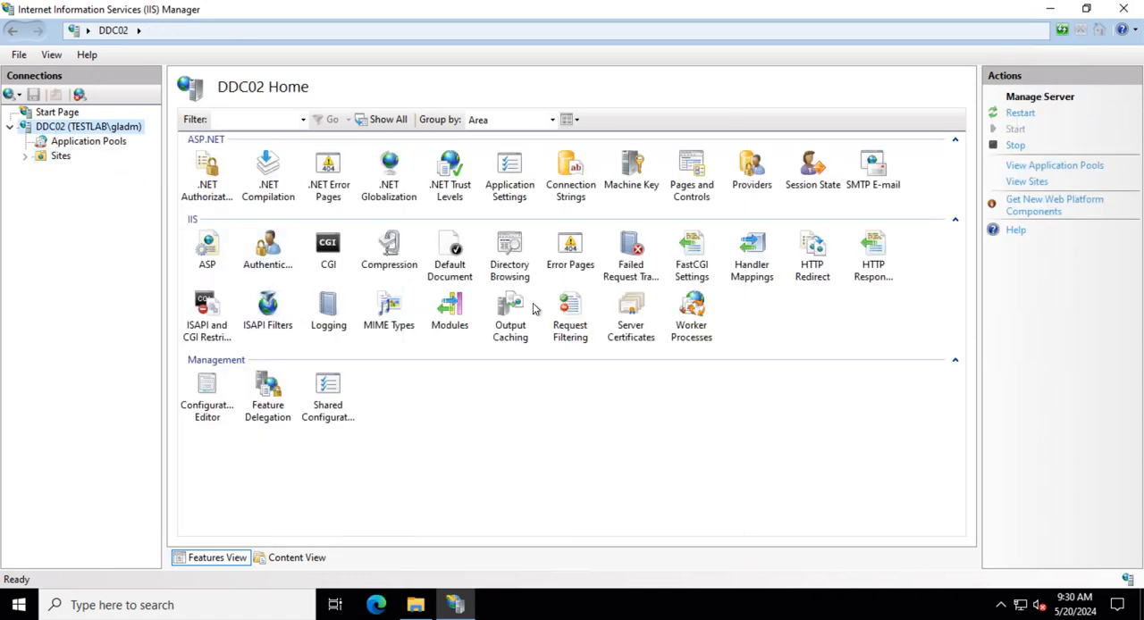
- Import the DDC01.pfx certificate from C:\Temp into the Personal store, entering its PFX password
double_click(631, 318)
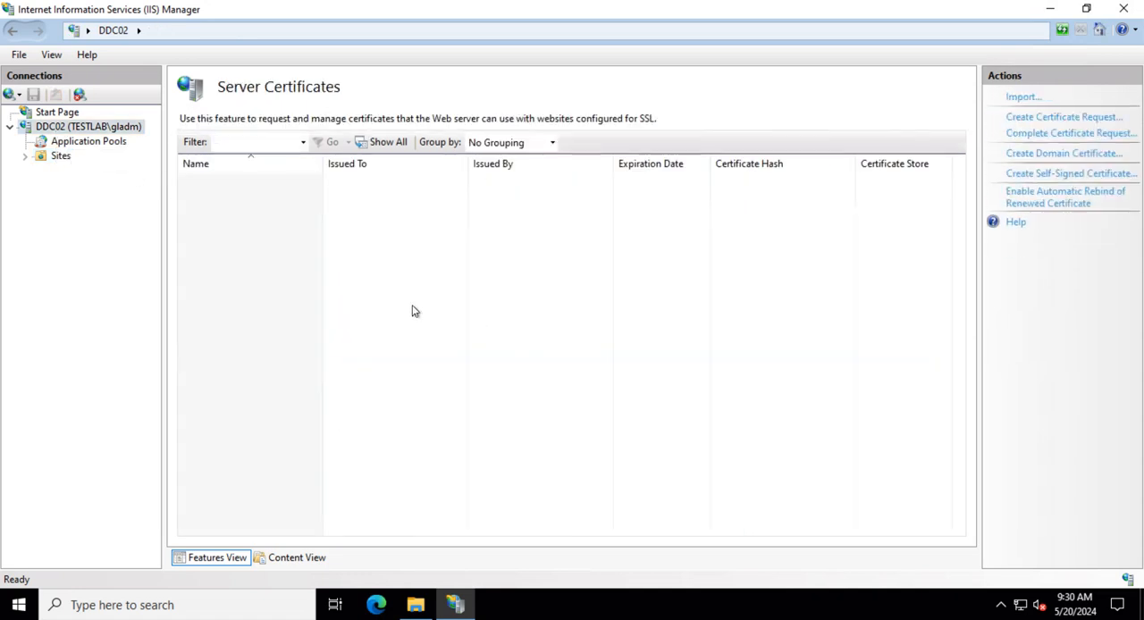
click(1021, 97)
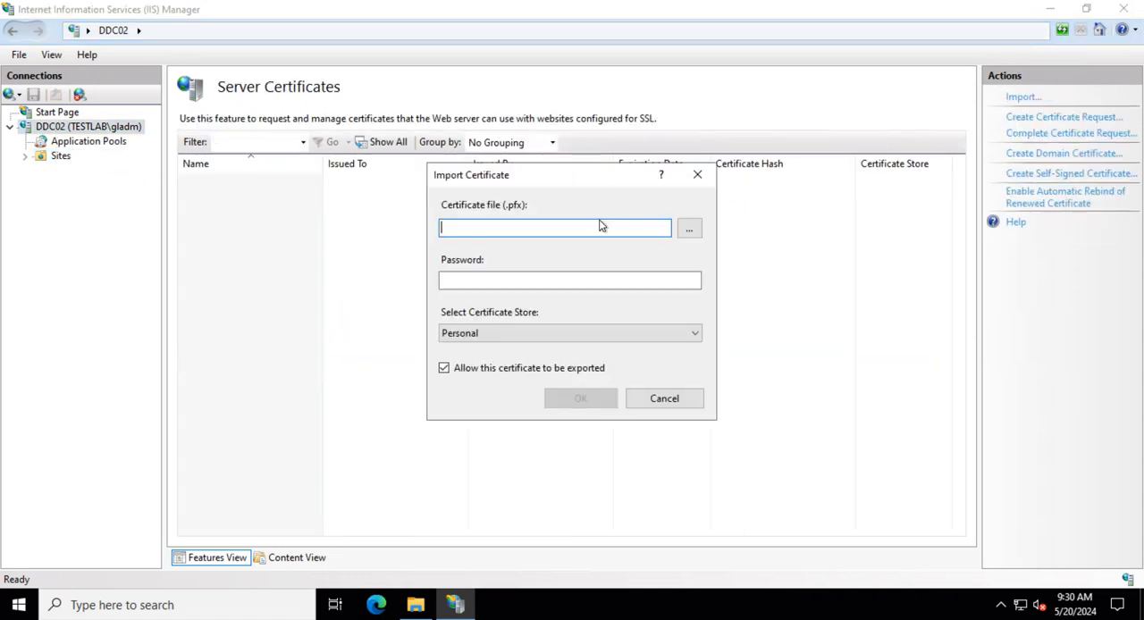
click(689, 228)
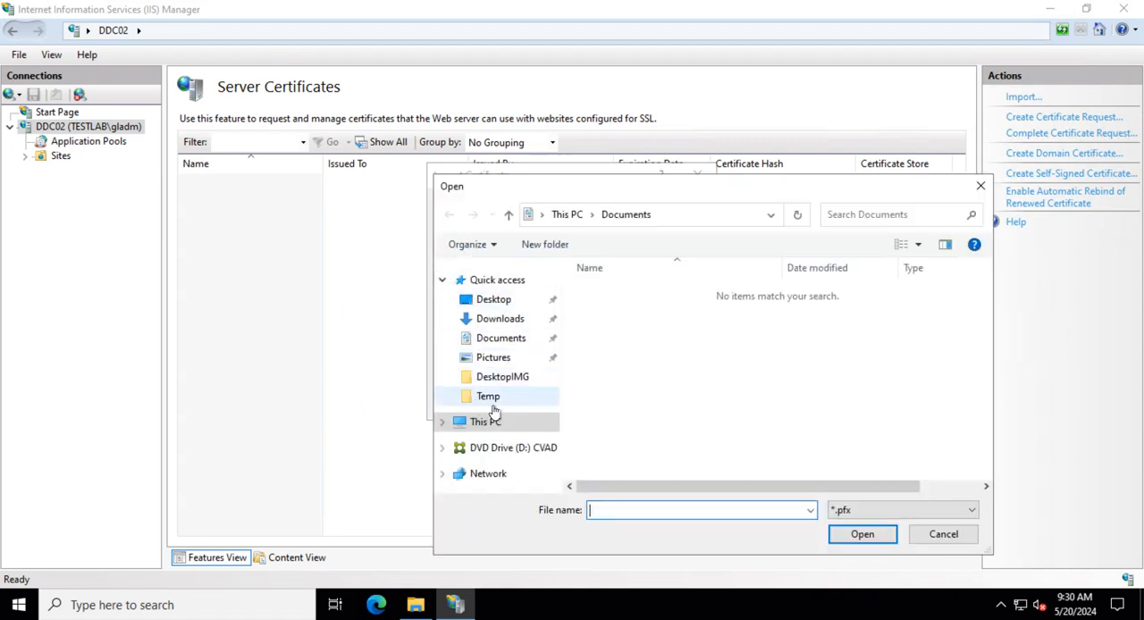
click(494, 399)
click(635, 309)
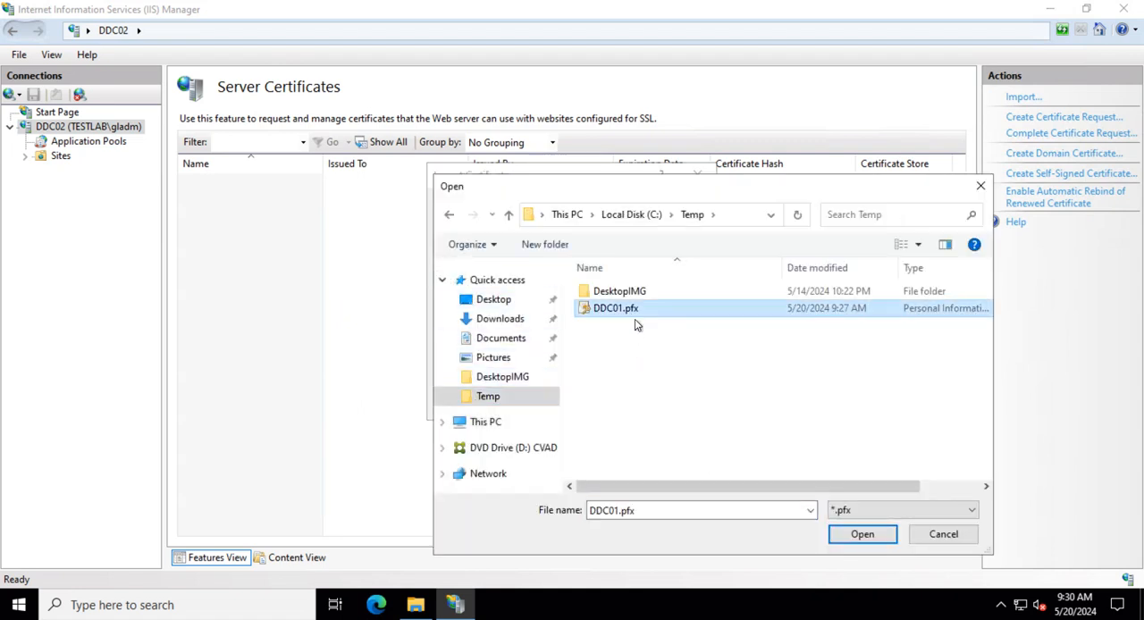
click(860, 537)
click(464, 279)
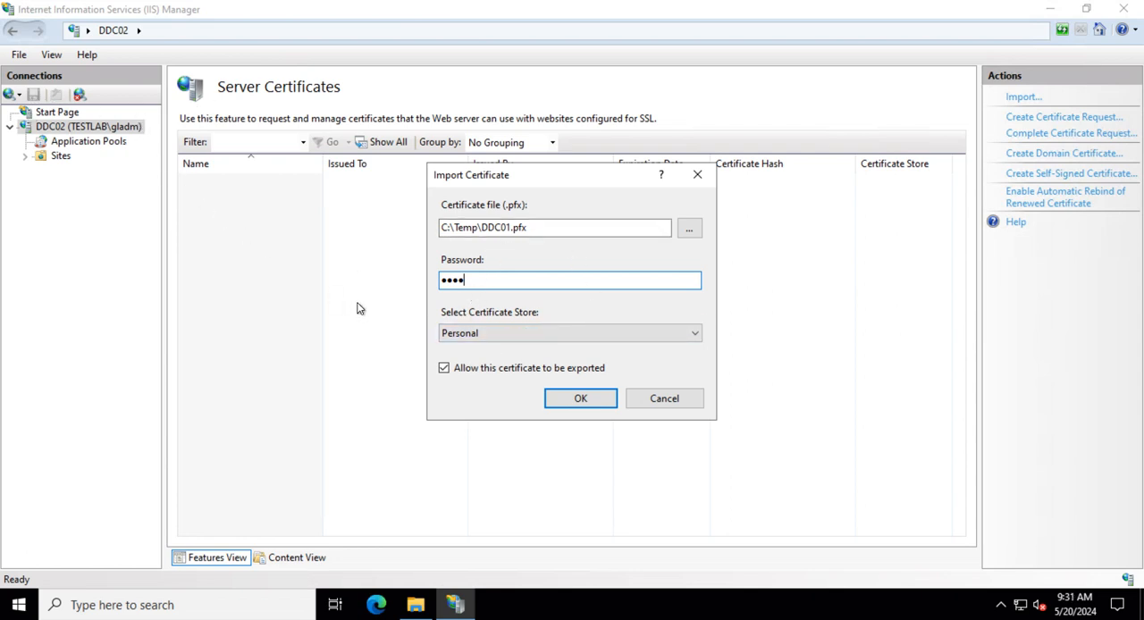
click(582, 400)
- Open the imported DDC01.testlab.com certificate and review its Details and Certification Path
click(356, 185)
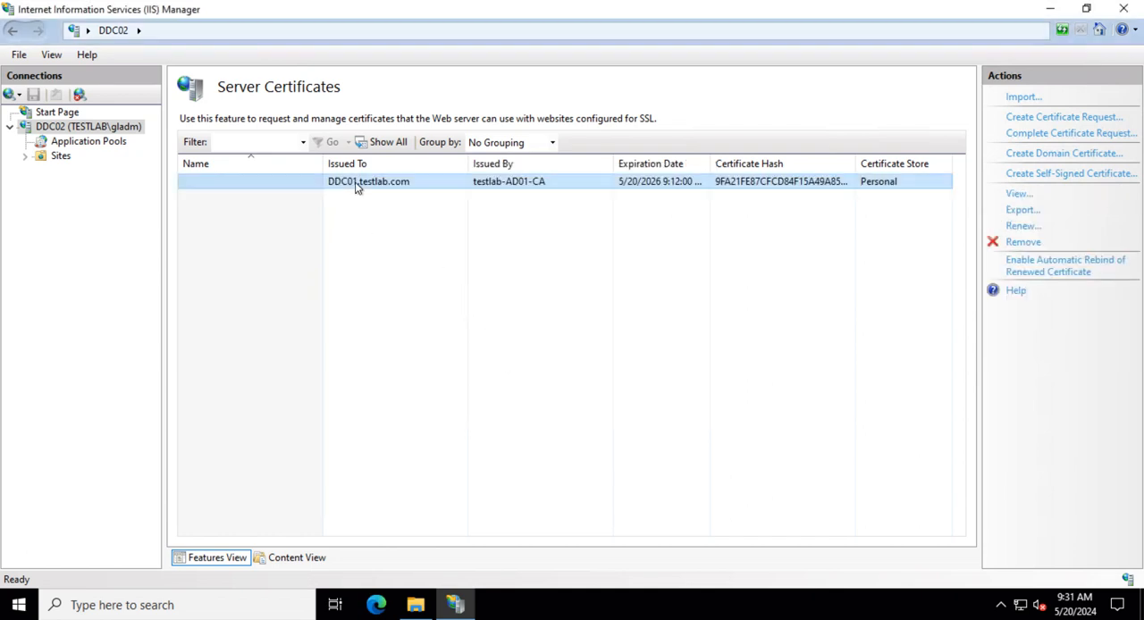
click(1018, 194)
click(259, 177)
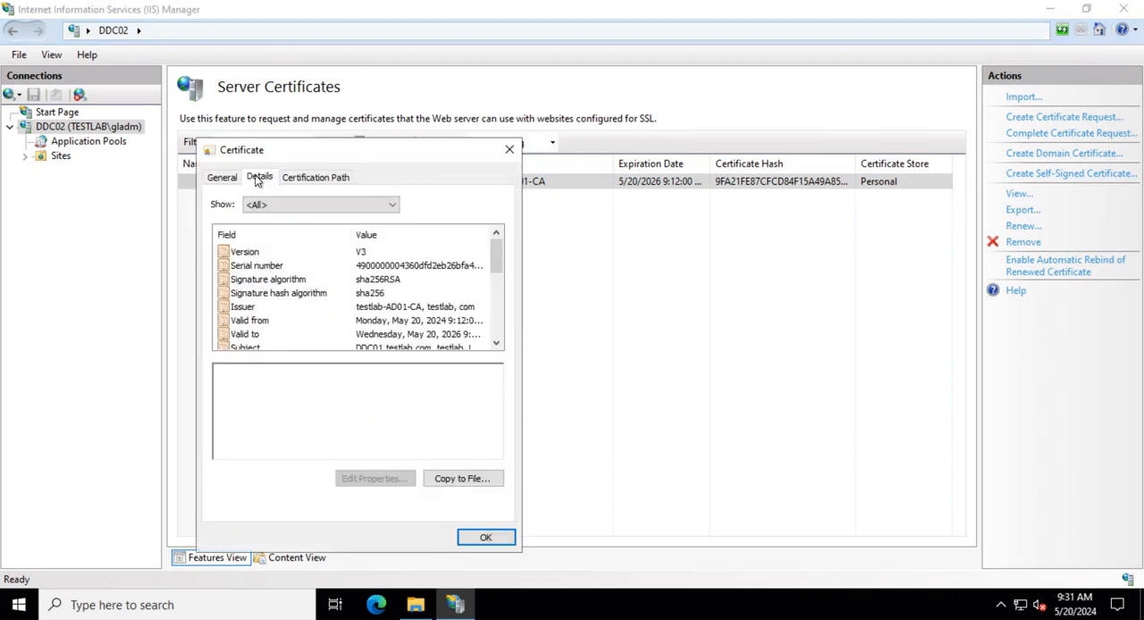
click(329, 179)
click(485, 537)
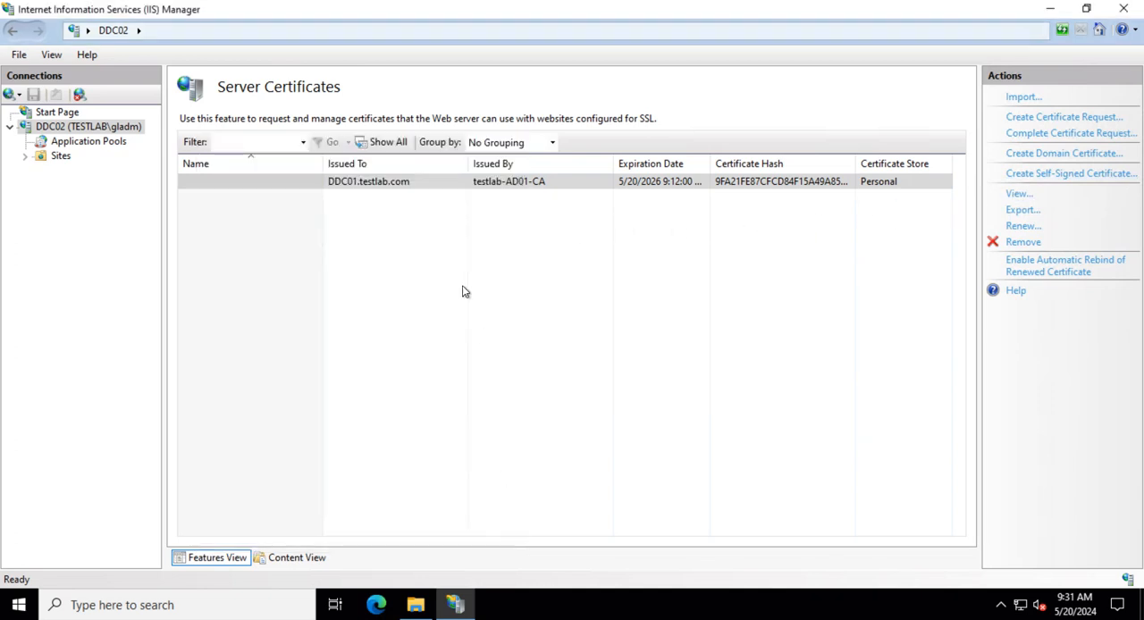
- Add an https binding on port 443 to the Default Web Site using the DDC01.testlab.com SSL certificate
click(58, 155)
click(25, 155)
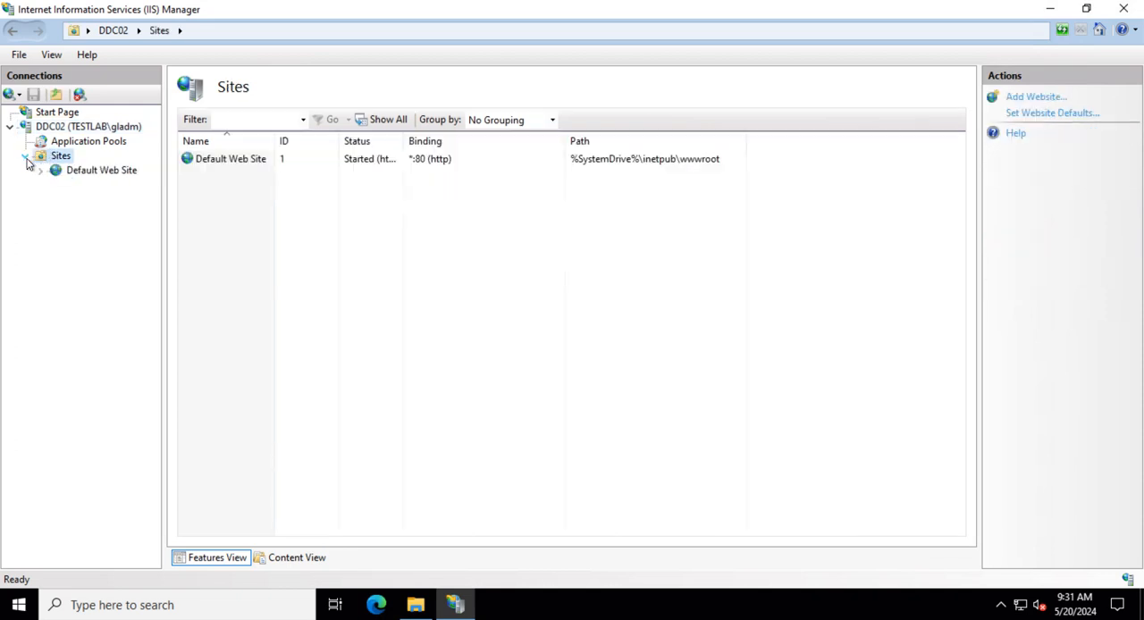
click(98, 170)
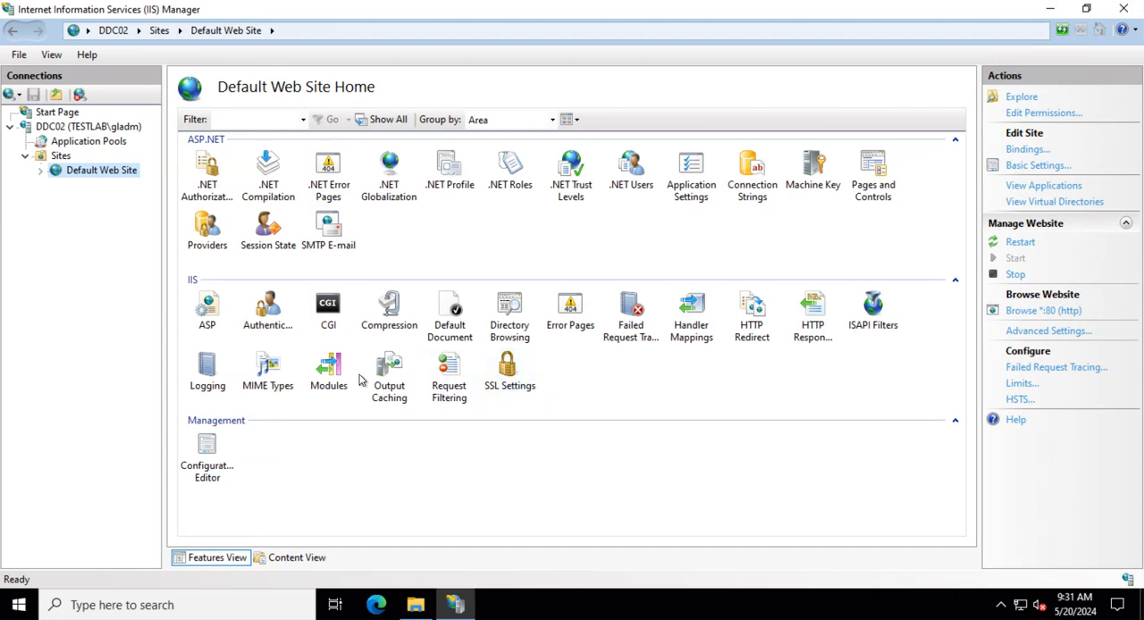
click(59, 157)
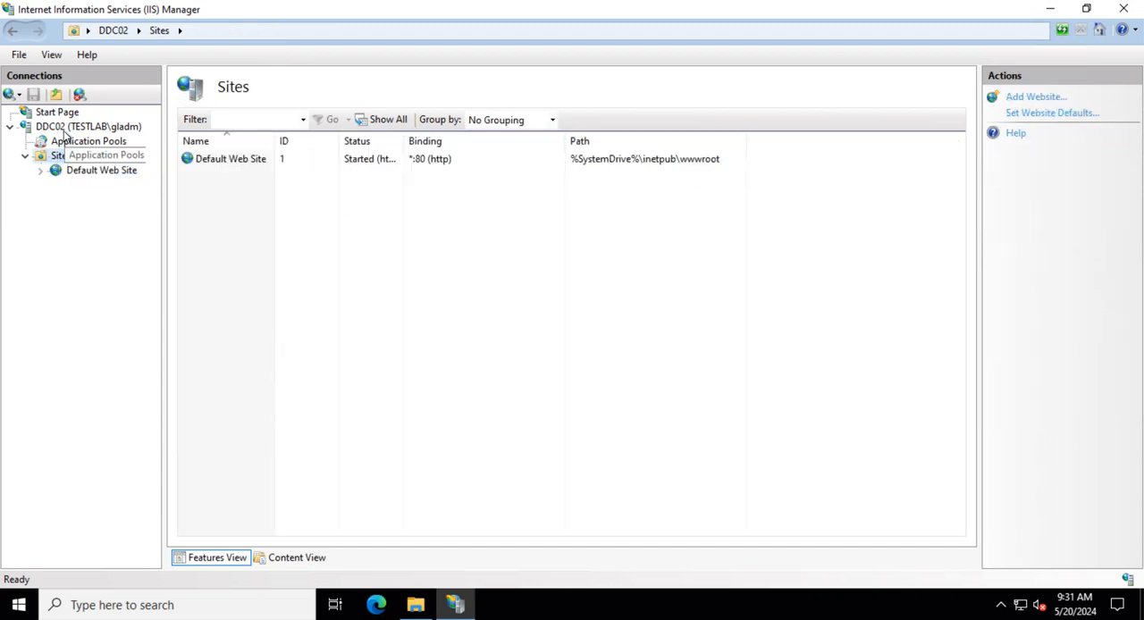
click(64, 129)
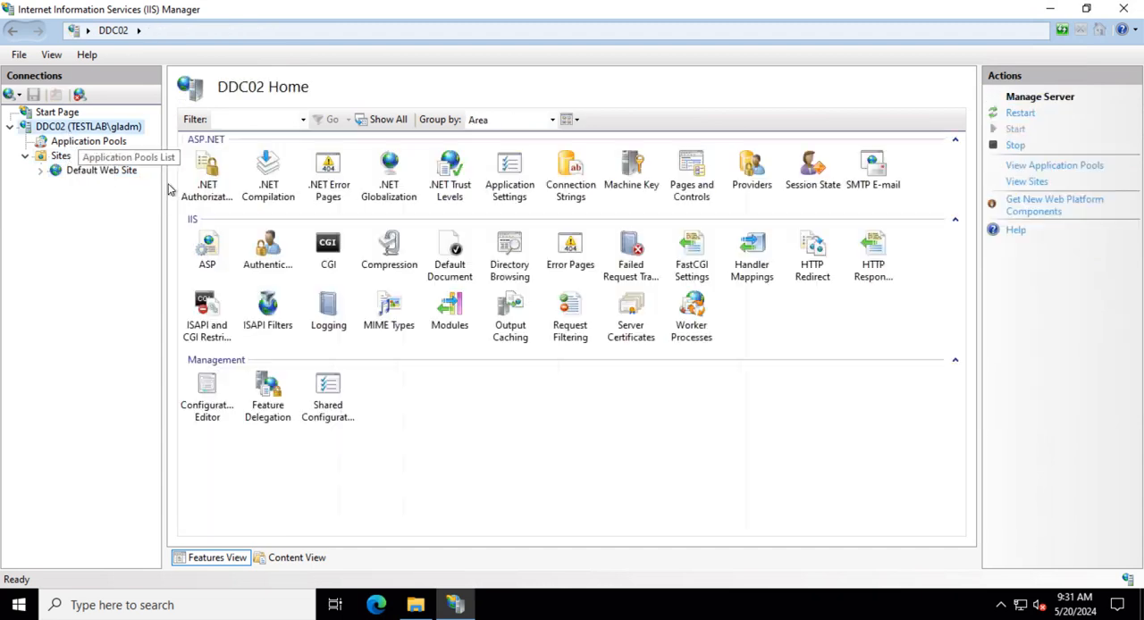
click(101, 170)
click(509, 371)
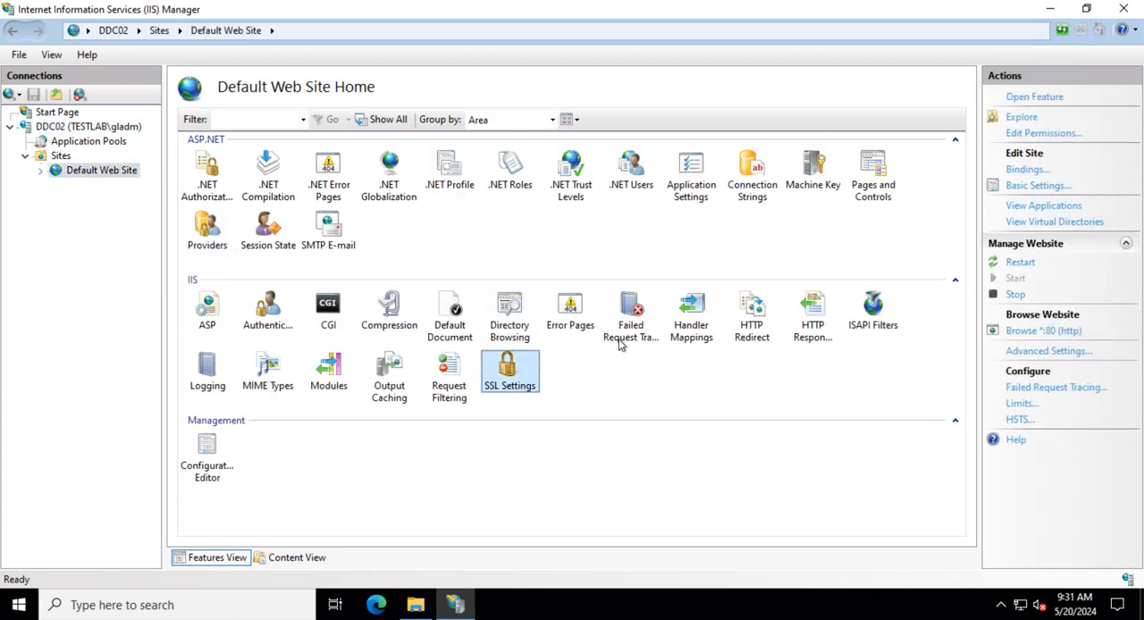
click(1027, 170)
click(766, 200)
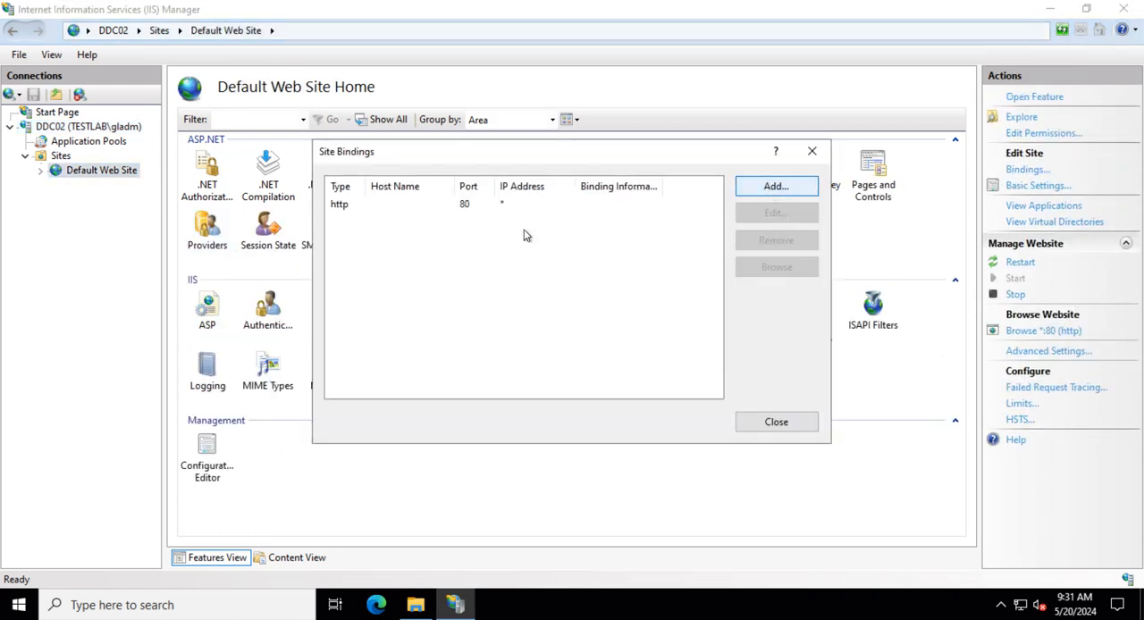
click(417, 182)
click(416, 211)
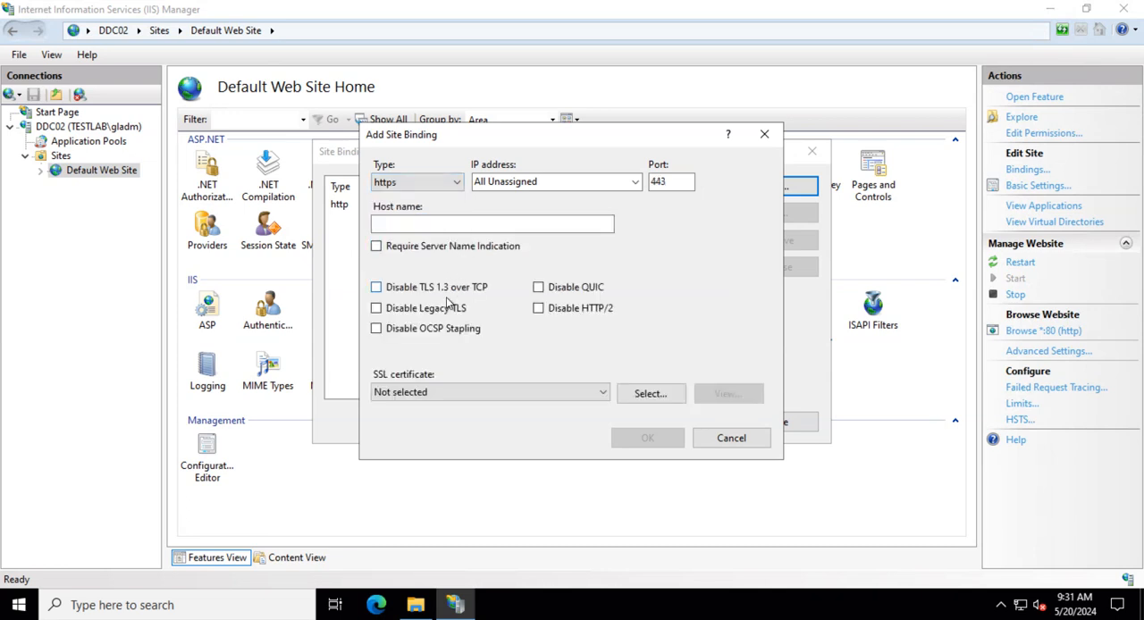
click(506, 394)
click(456, 423)
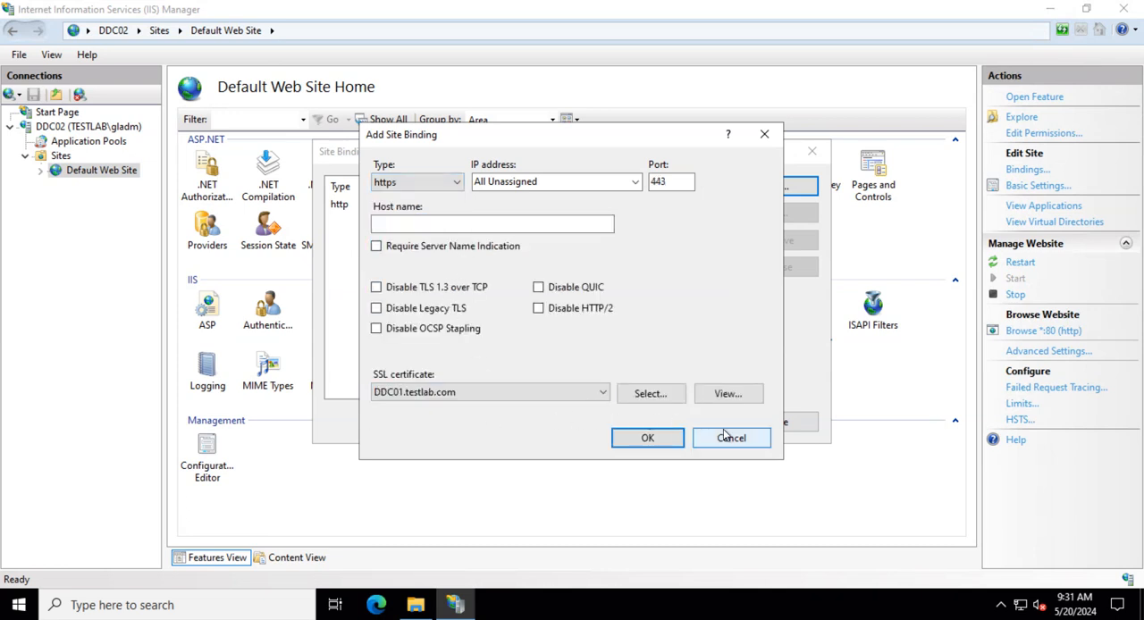
click(658, 439)
click(776, 422)
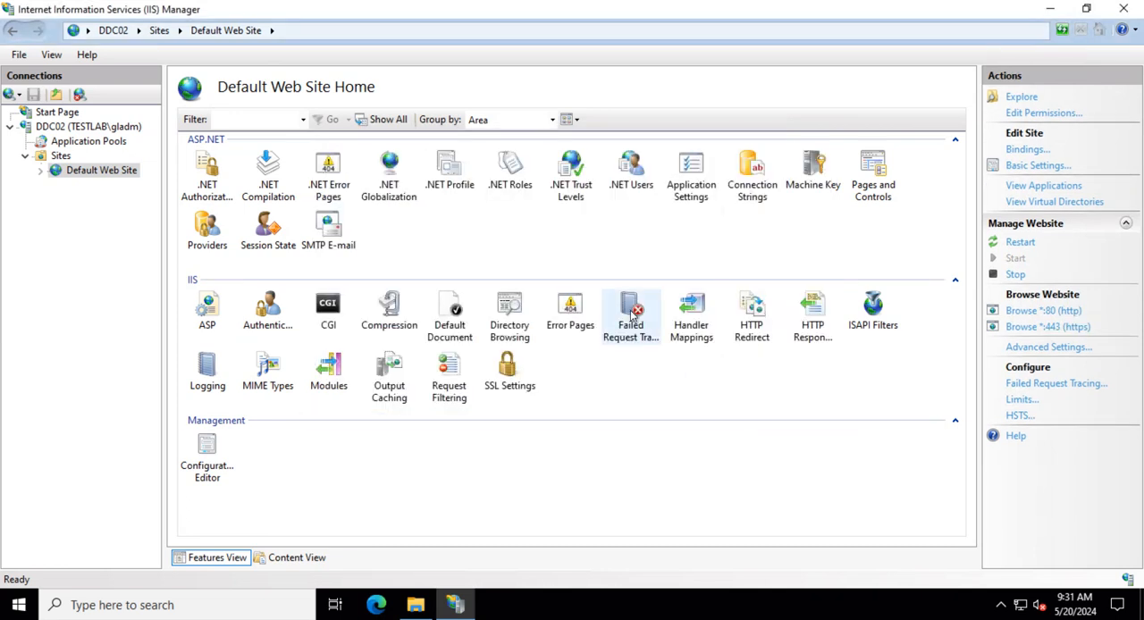
- Close IIS Manager and run netsh http show sslcert in the maximized command prompt
click(1124, 9)
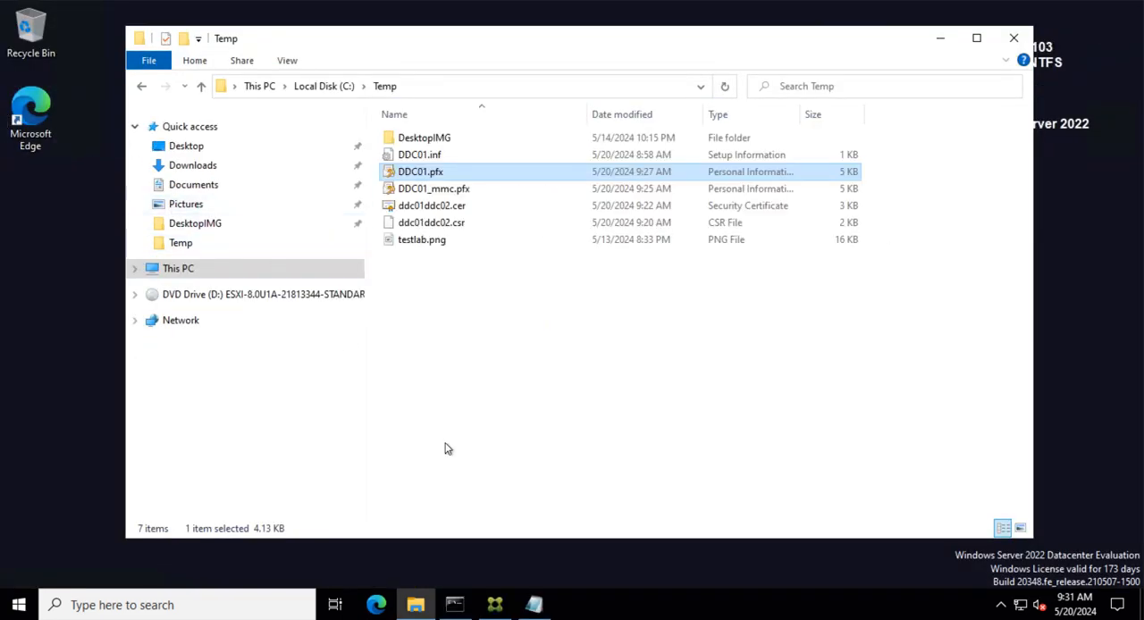
click(454, 605)
scroll(461, 390, up, 20)
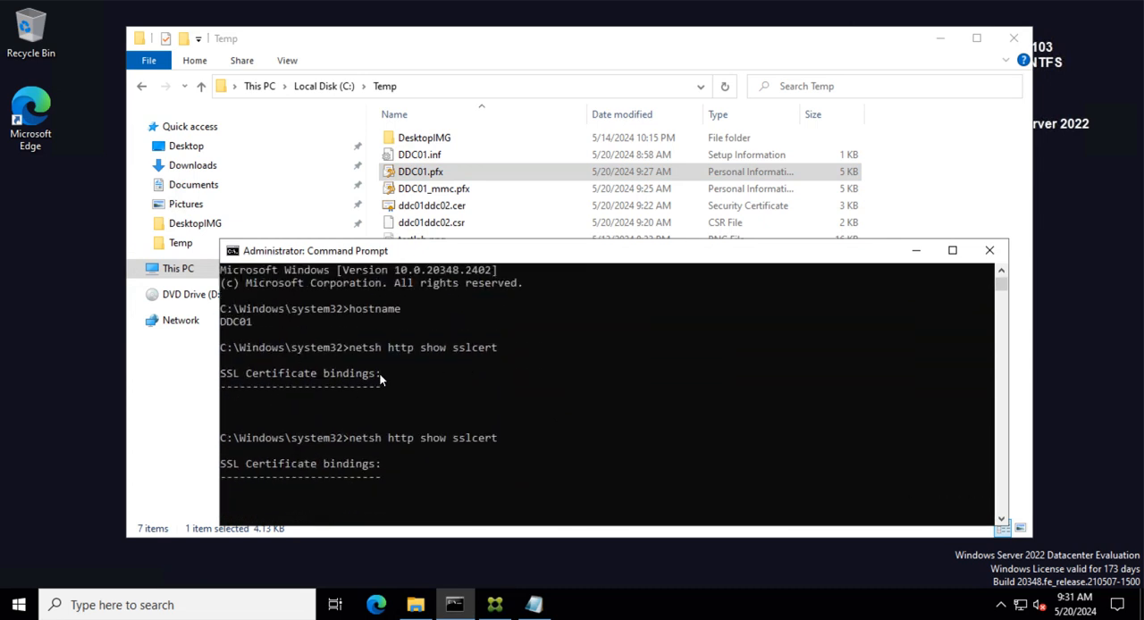
drag(351, 352, 499, 351)
key(super+c)
right_click(476, 351)
scroll(524, 358, down, 15)
scroll(524, 361, down, 15)
scroll(471, 401, up, 2)
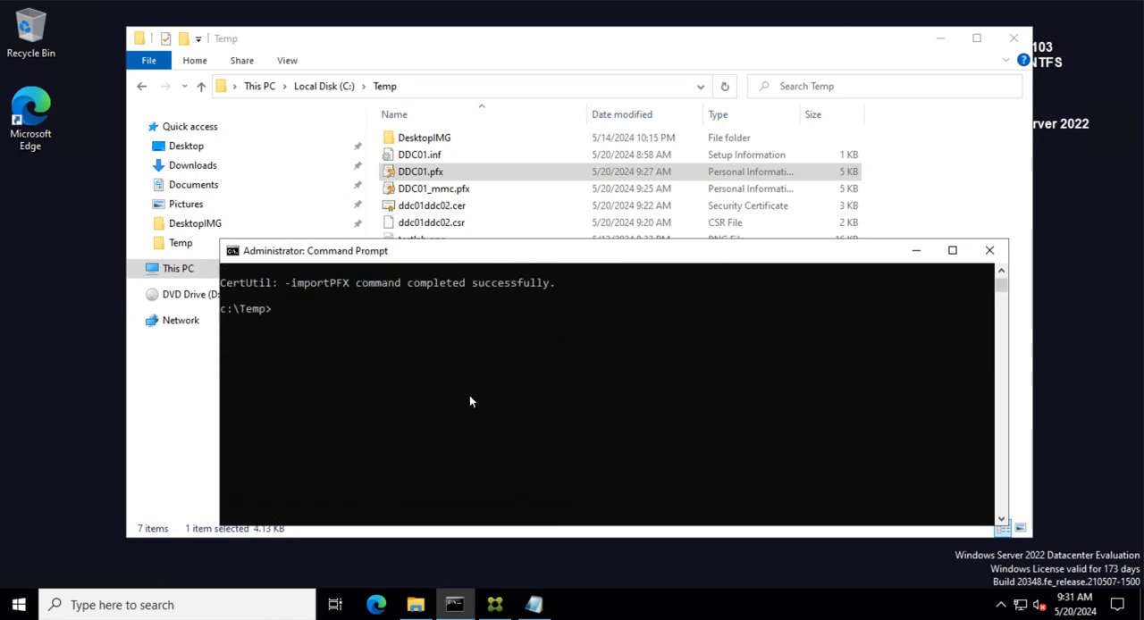
scroll(313, 331, up, 2)
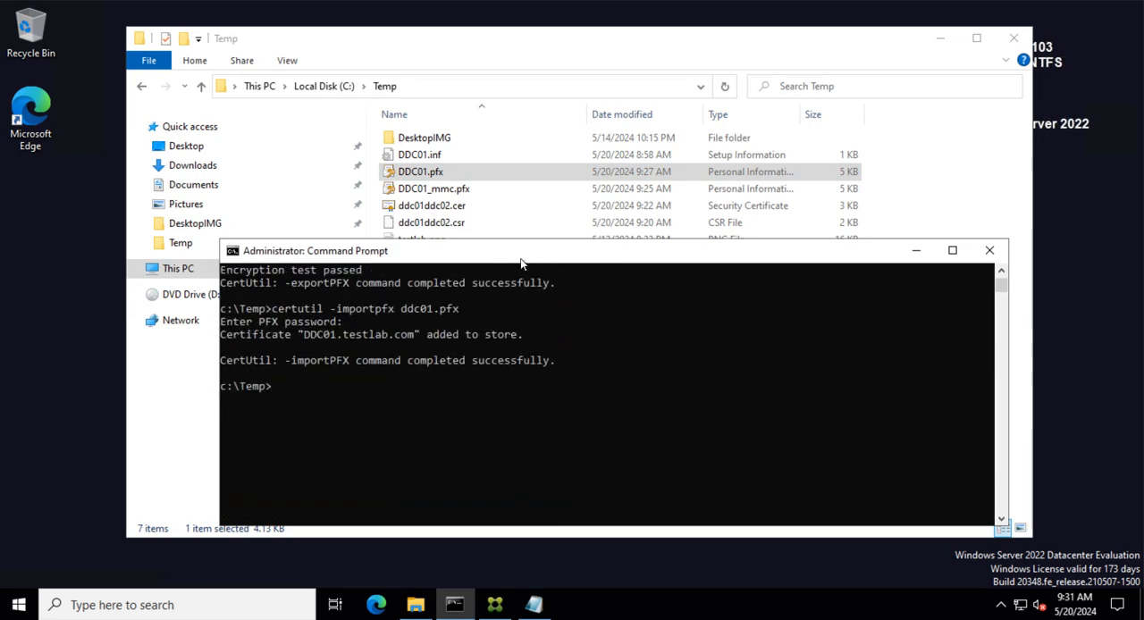
click(952, 250)
right_click(340, 189)
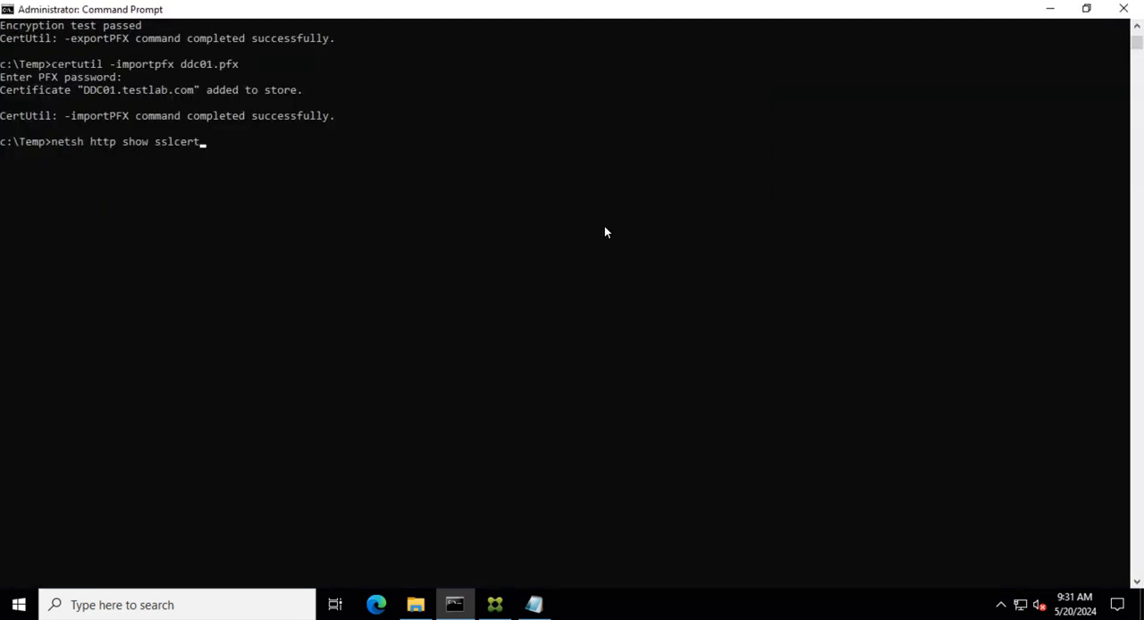
key(Return)
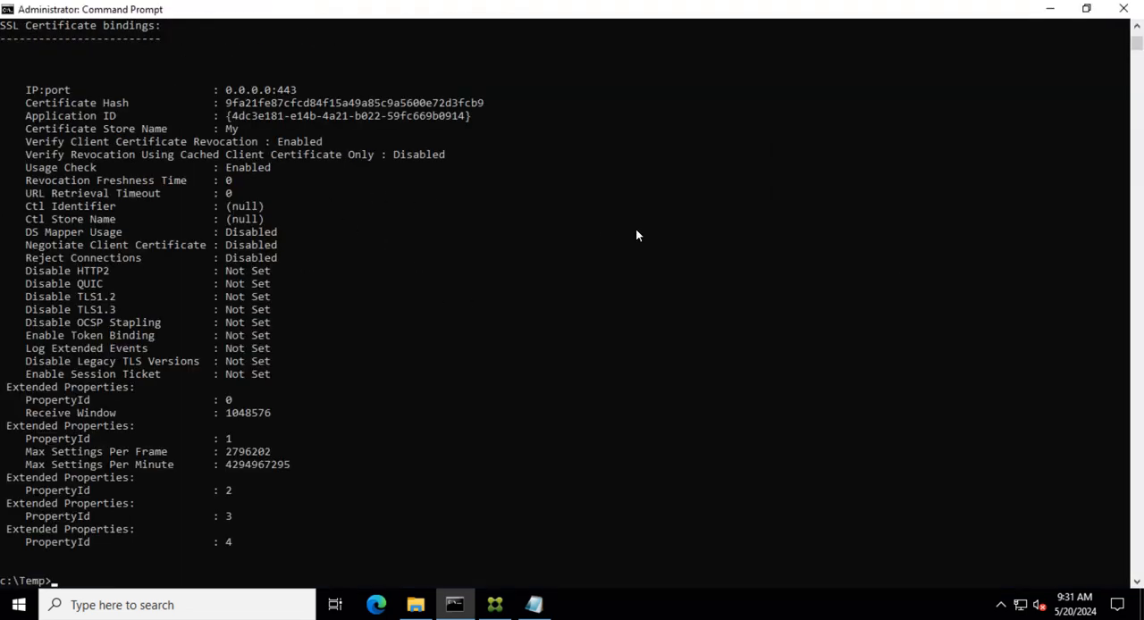
- Review the SSL certificate bindings output, comparing its certificate hash with the exported certificate's thumbprint
scroll(370, 341, down, 3)
scroll(449, 346, up, 5)
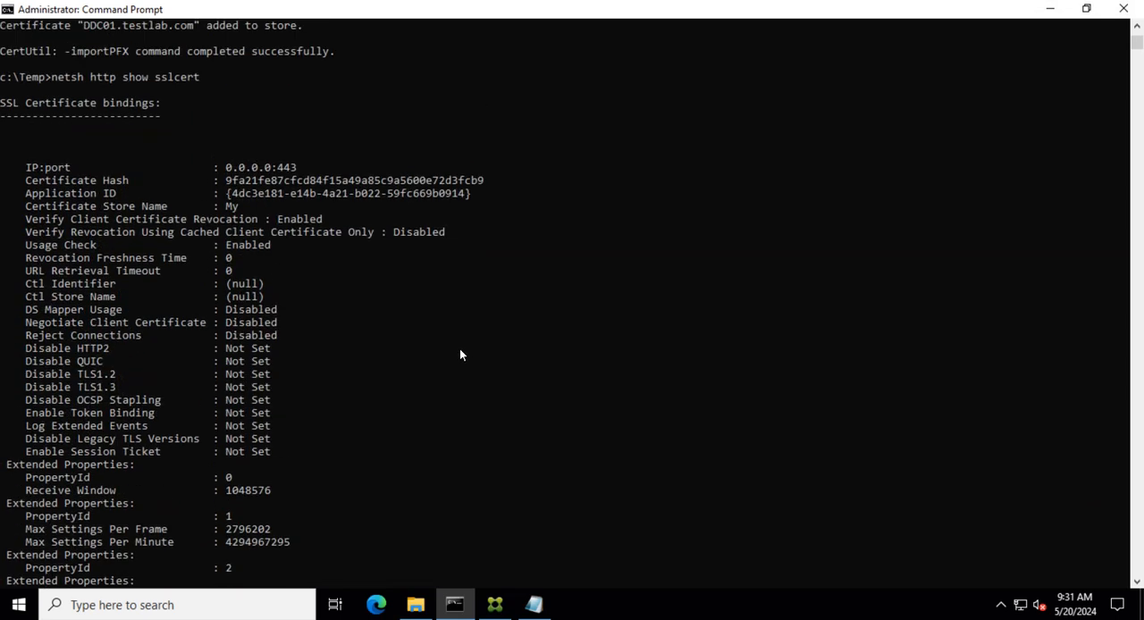
scroll(271, 189, up, 2)
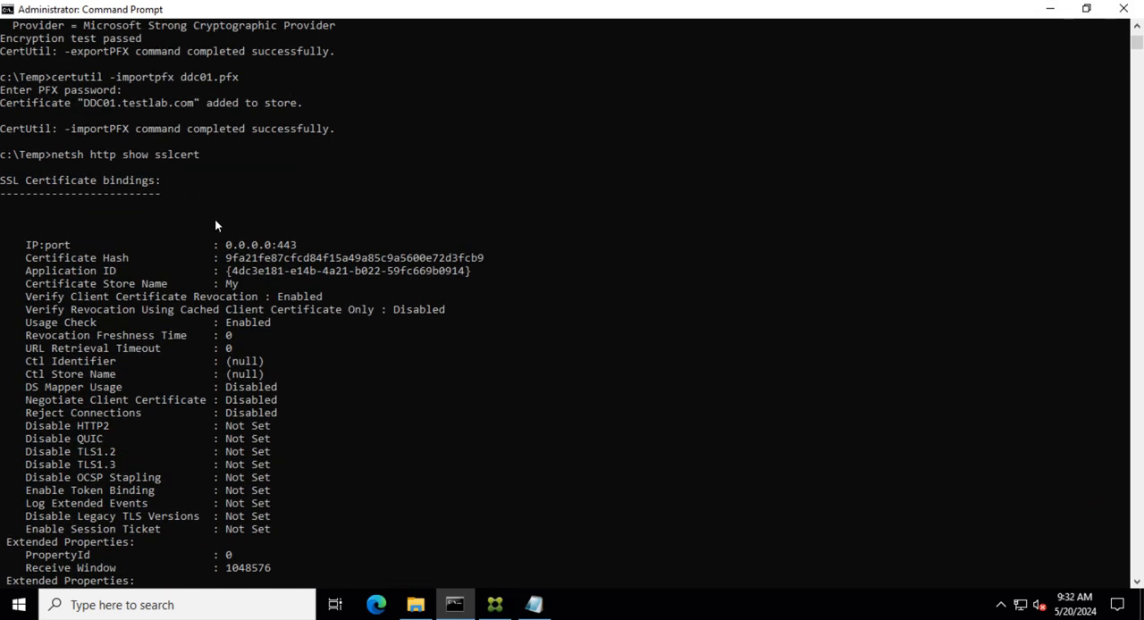
scroll(213, 225, down, 5)
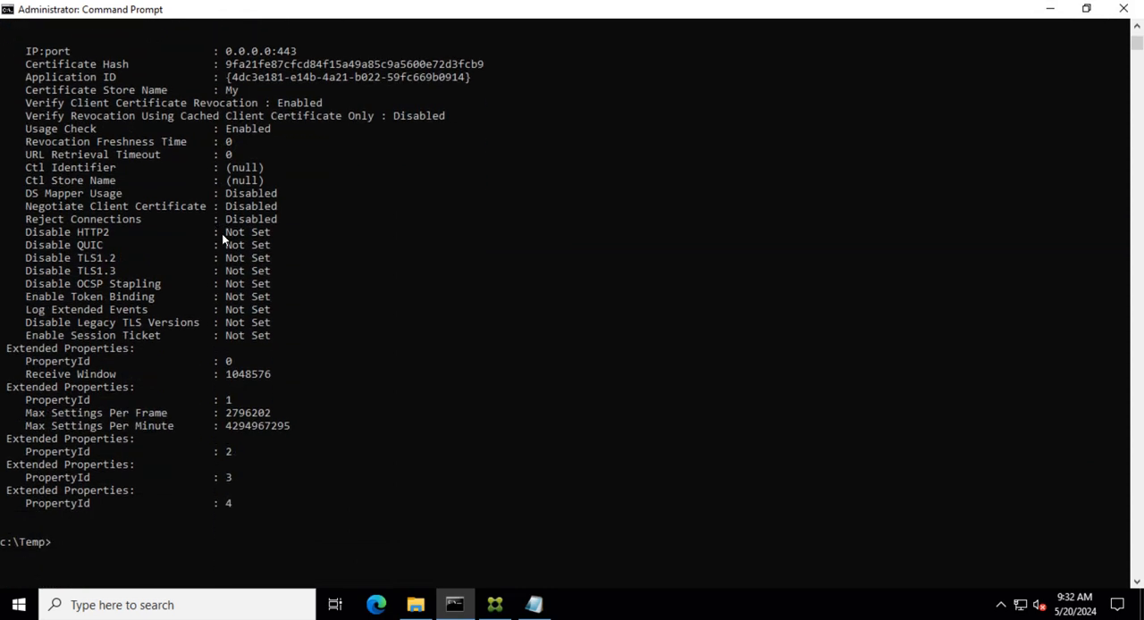
scroll(224, 237, up, 5)
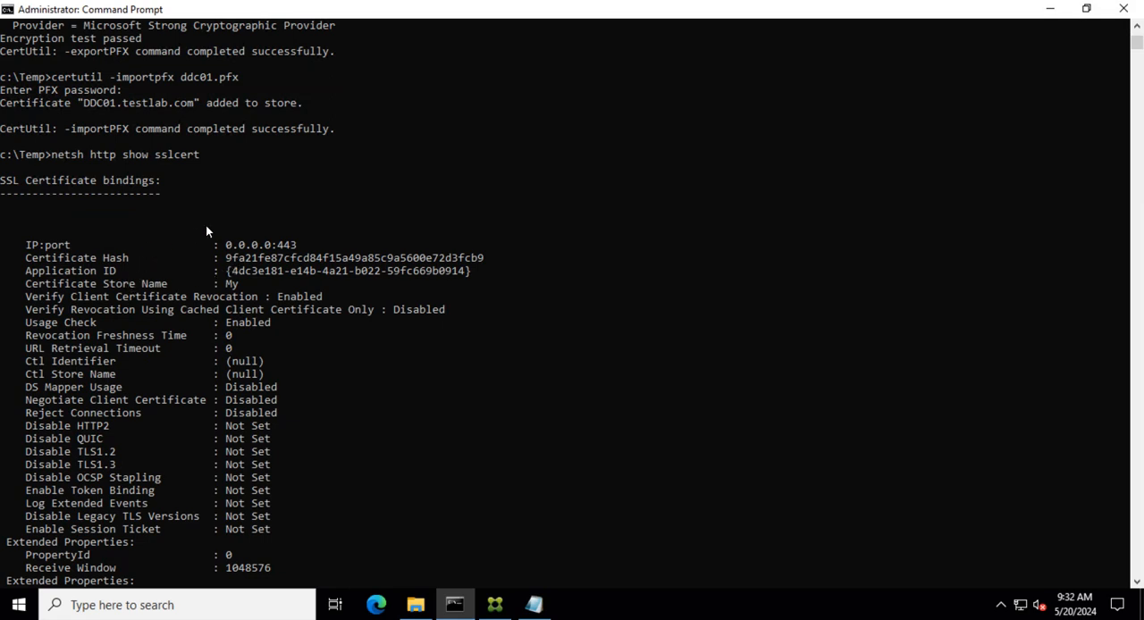
scroll(352, 366, down, 5)
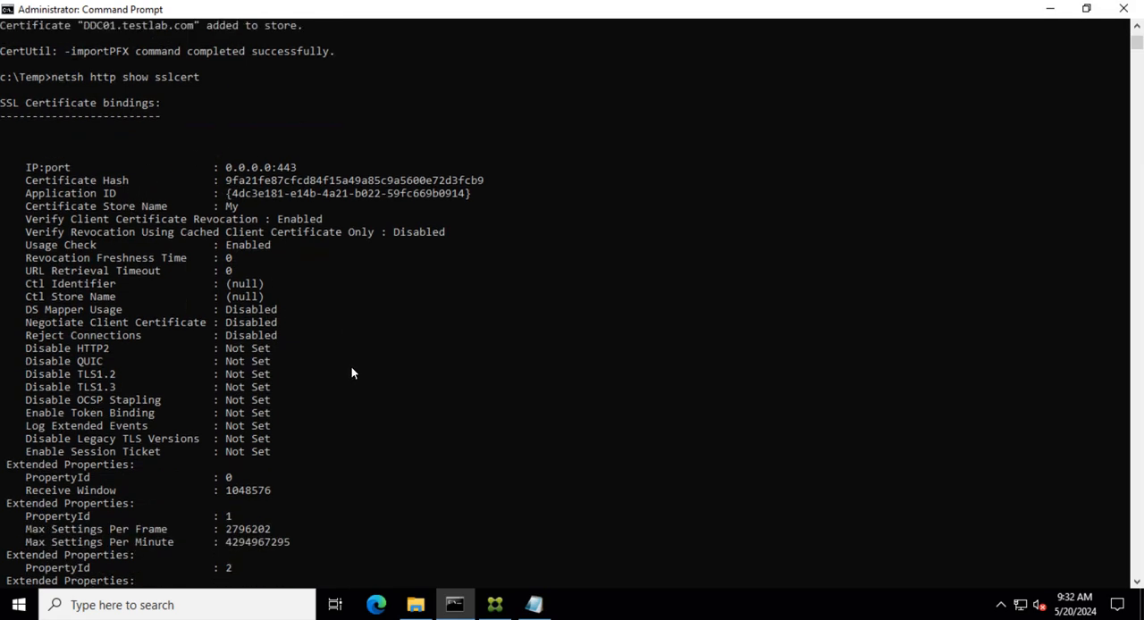
scroll(376, 372, up, 4)
scroll(376, 372, up, 3)
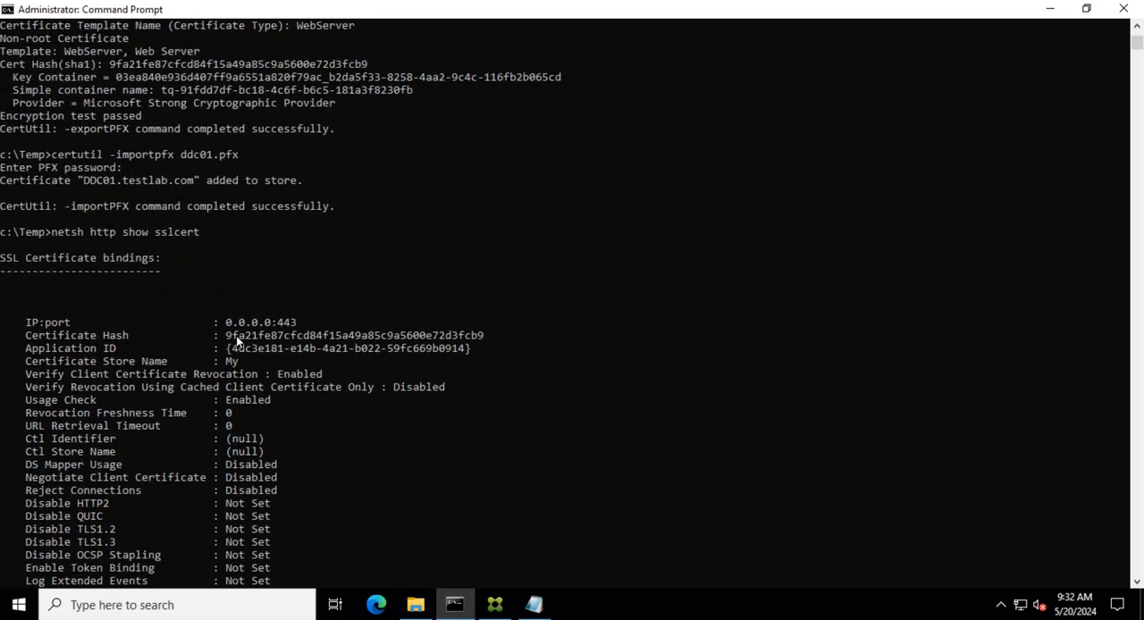
drag(227, 338, 483, 338)
right_click(434, 339)
scroll(353, 300, up, 10)
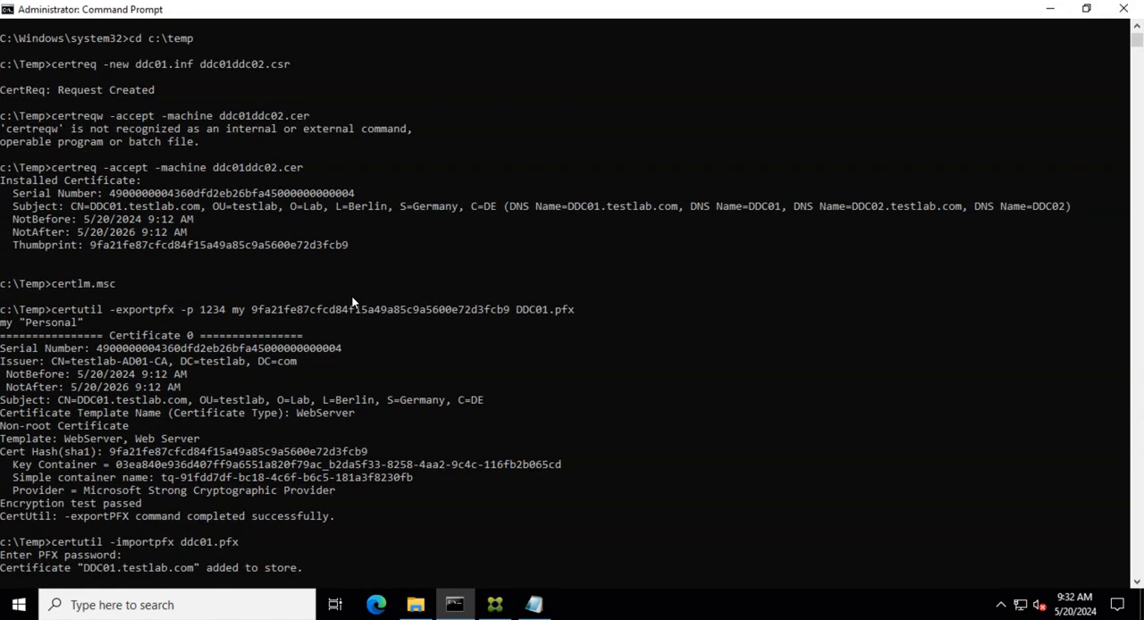
scroll(353, 304, down, 10)
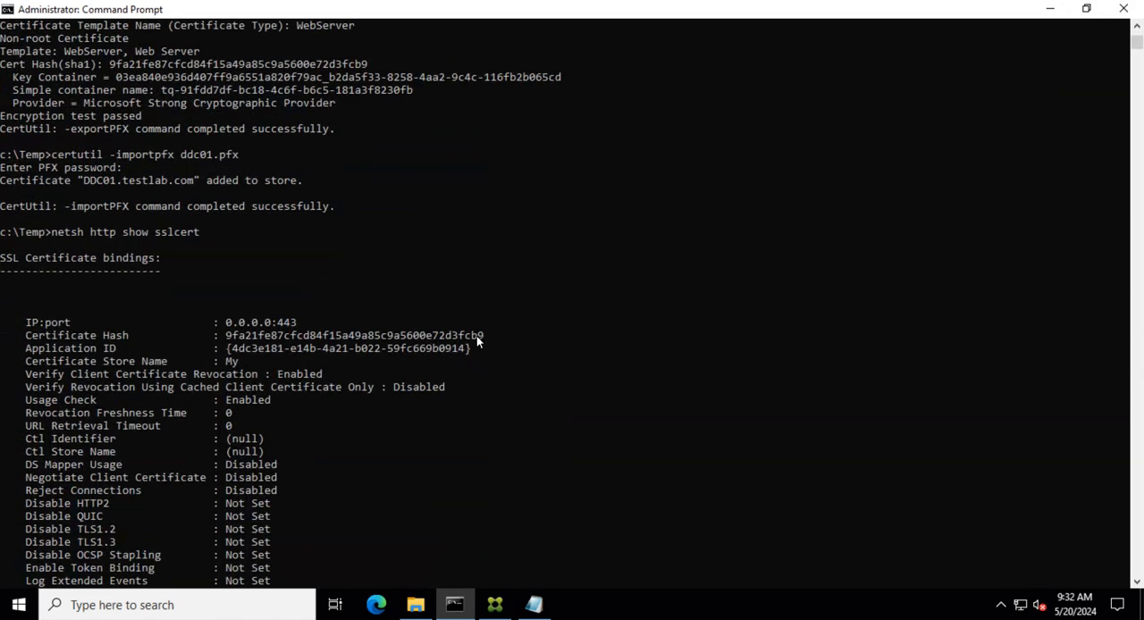
scroll(450, 326, up, 5)
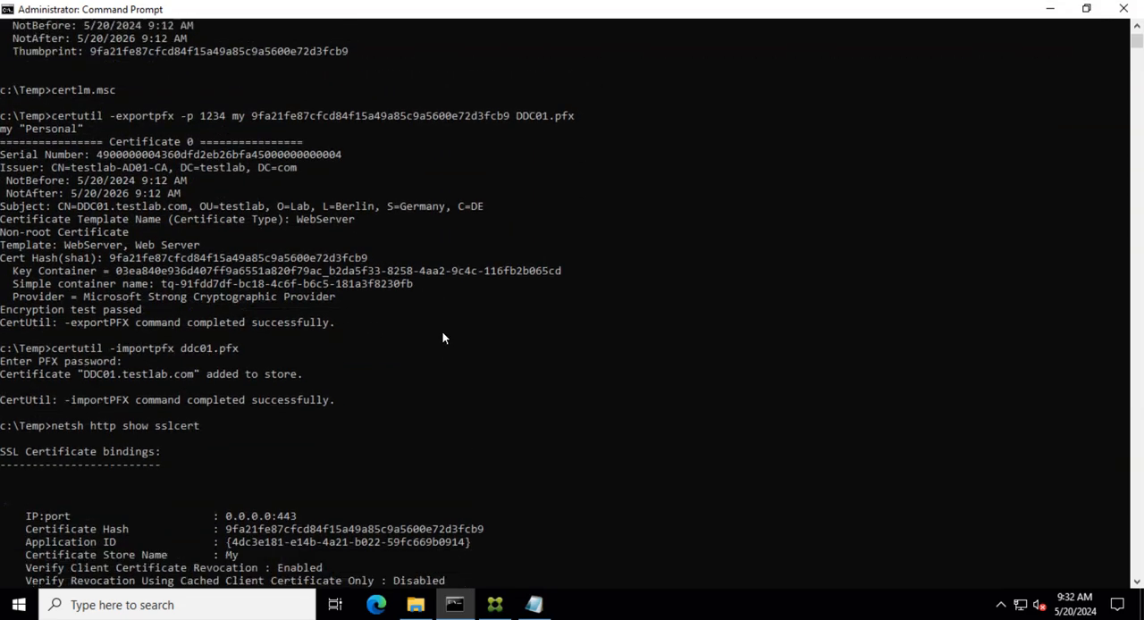
scroll(442, 338, up, 3)
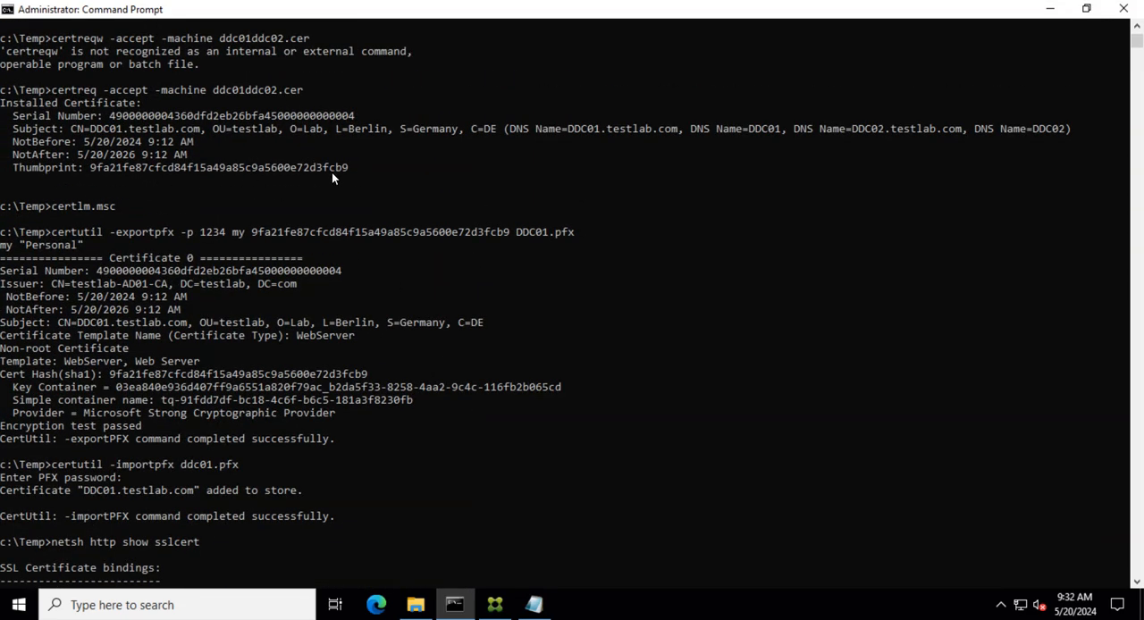
scroll(366, 250, down, 7)
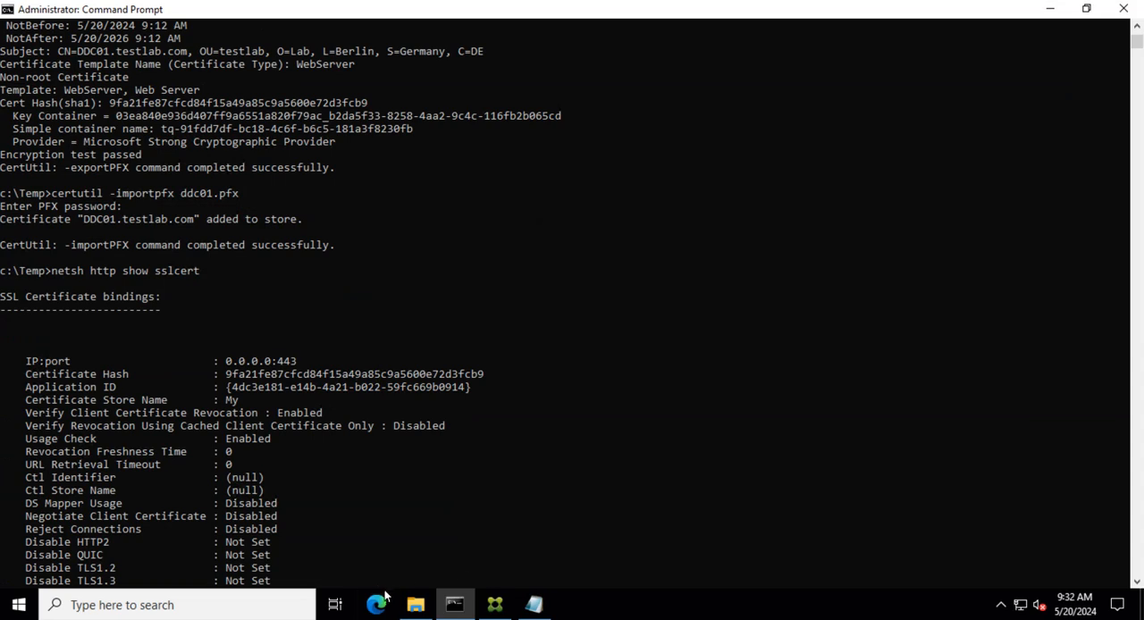
scroll(363, 482, down, 10)
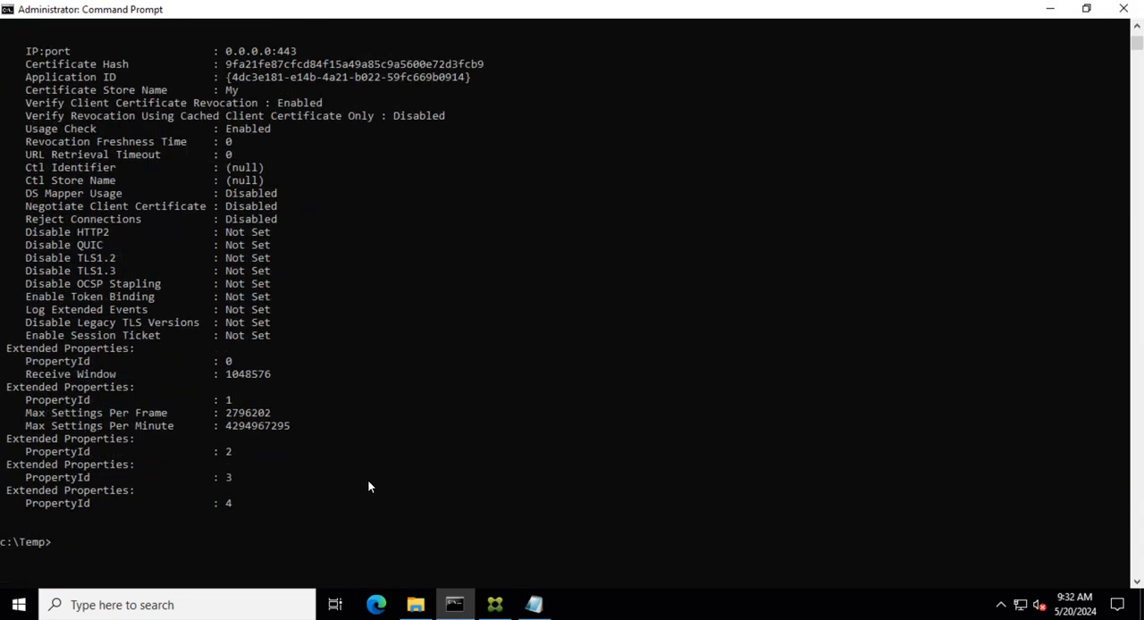
- Open the local computer certificate console by running certlm.msc from the command prompt
click(86, 478)
click(100, 465)
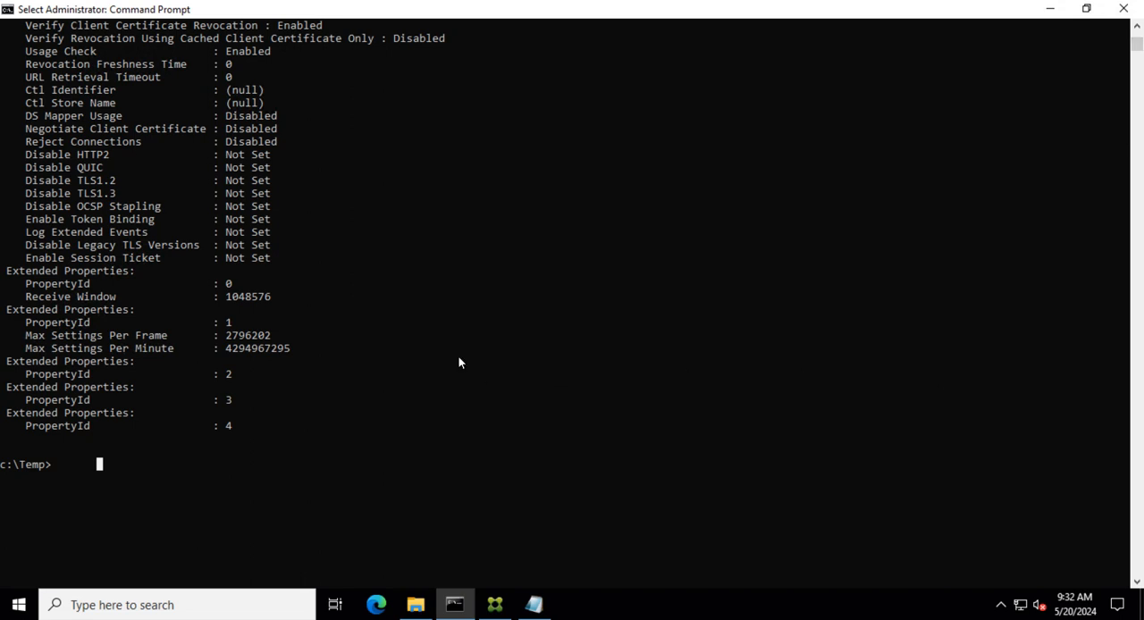
key(Escape)
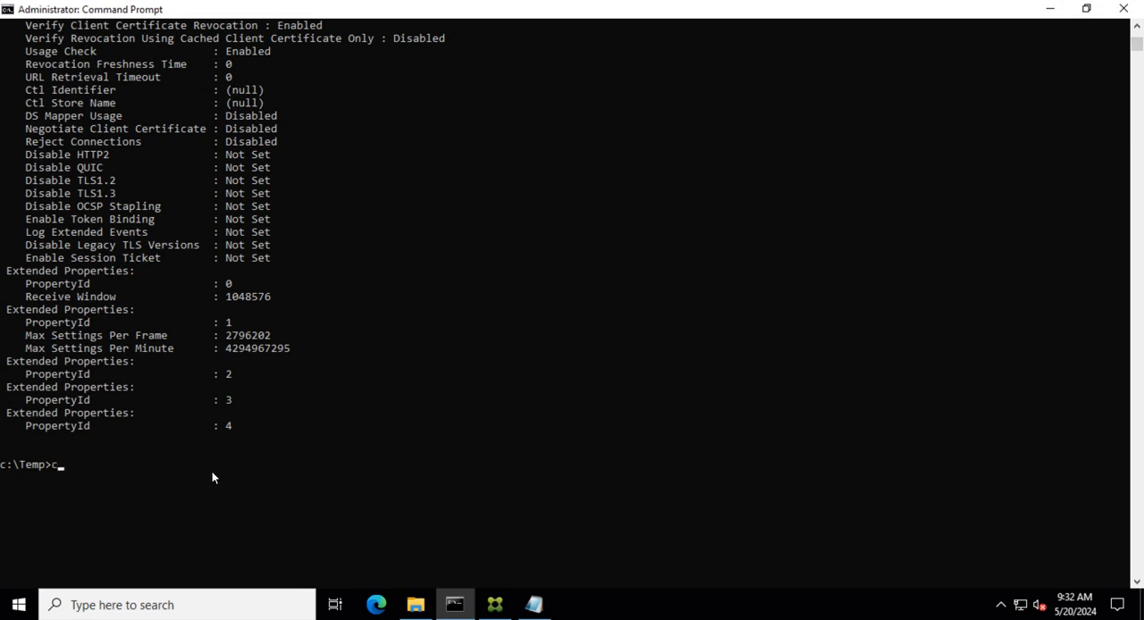
text(certlm.msc)
key(Return)
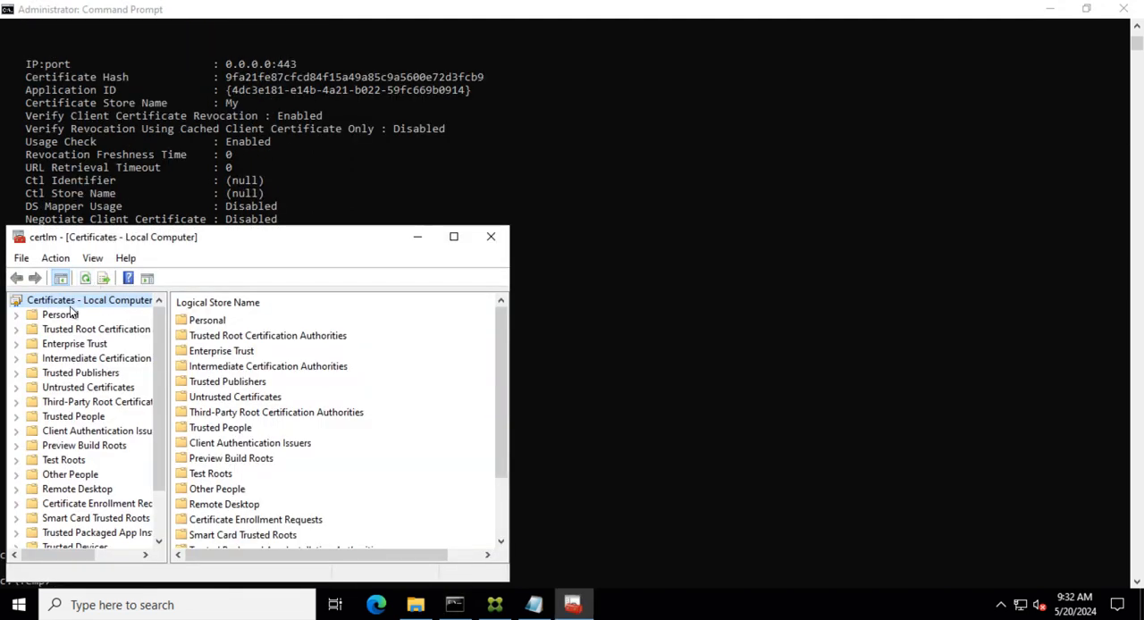
- Find certificates in all certificate stores whose SHA1 hash contains the pasted certificate hash
right_click(65, 303)
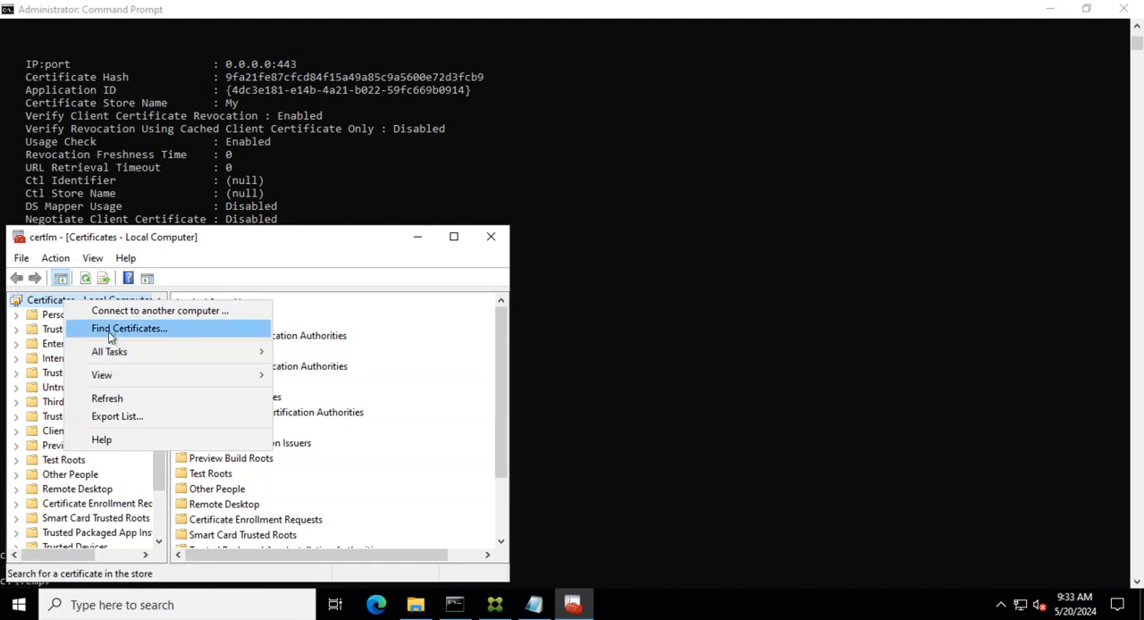
click(113, 326)
click(260, 424)
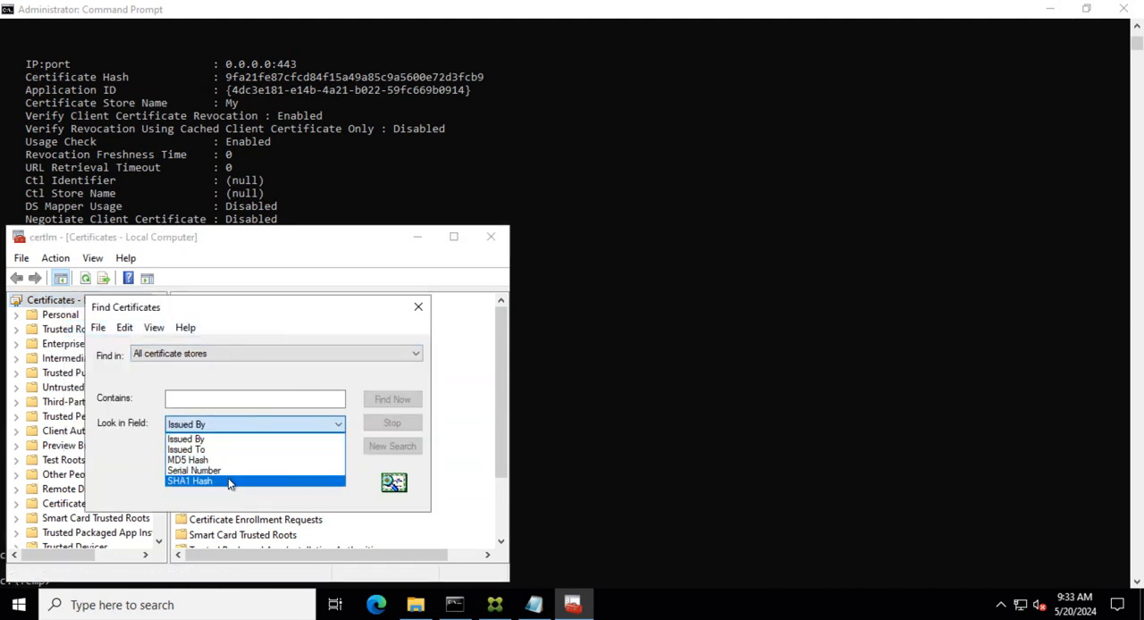
click(267, 475)
click(222, 400)
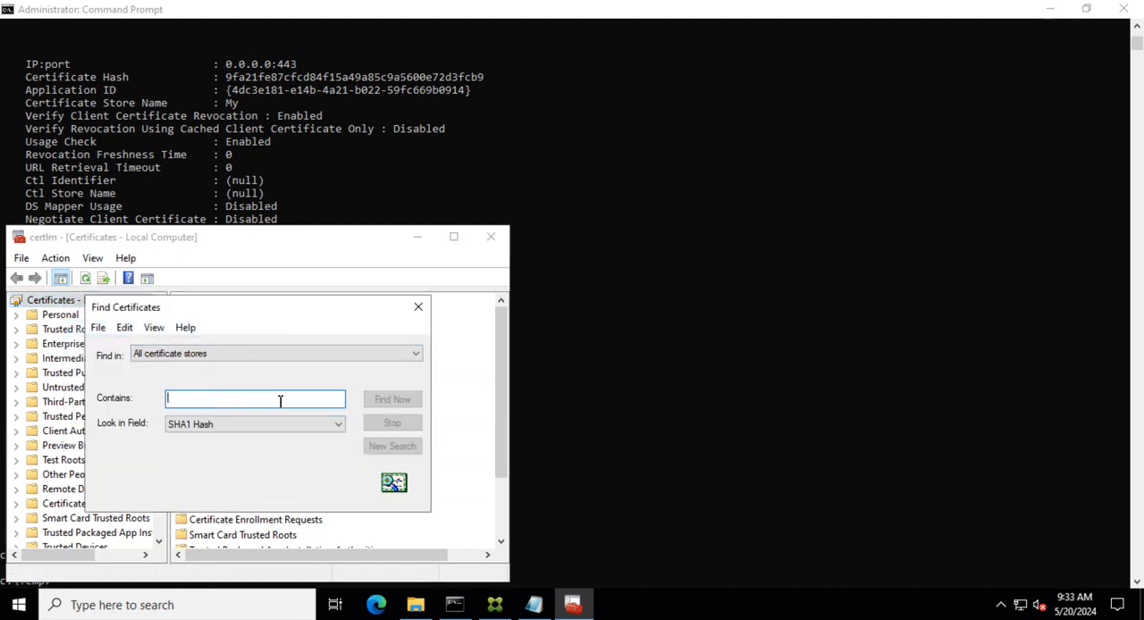
text(9fa21fe87cfcd84f15a49a85c9a5600e72d3fcb9)
click(403, 400)
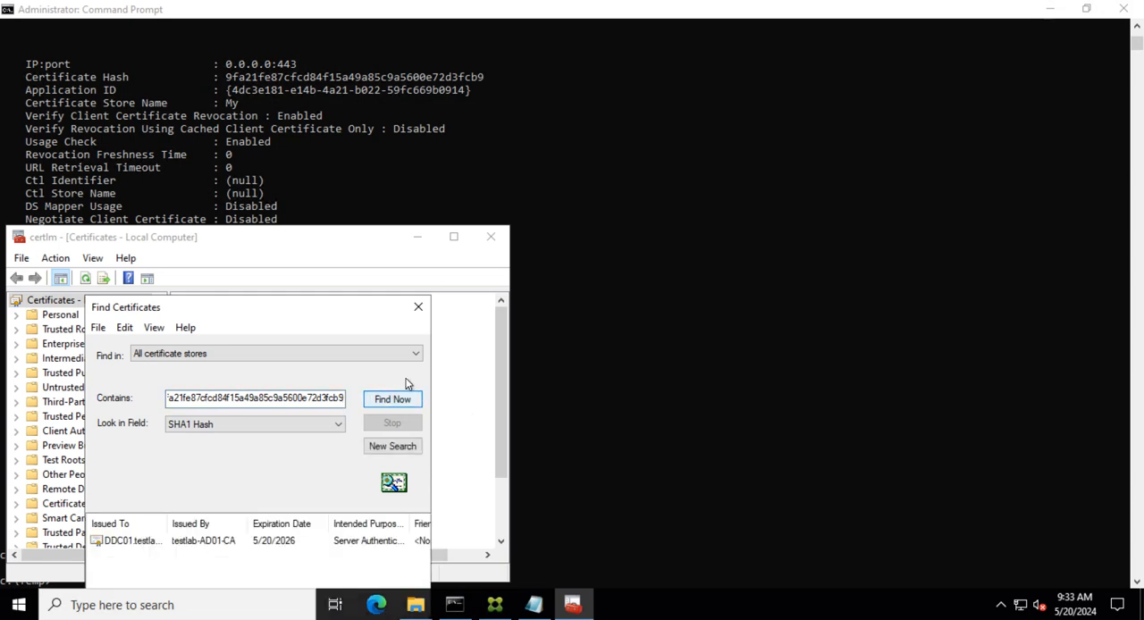
- Enlarge the Find Certificates results to examine the matching certificate, then close the dialog and the certificate console
drag(430, 353, 833, 356)
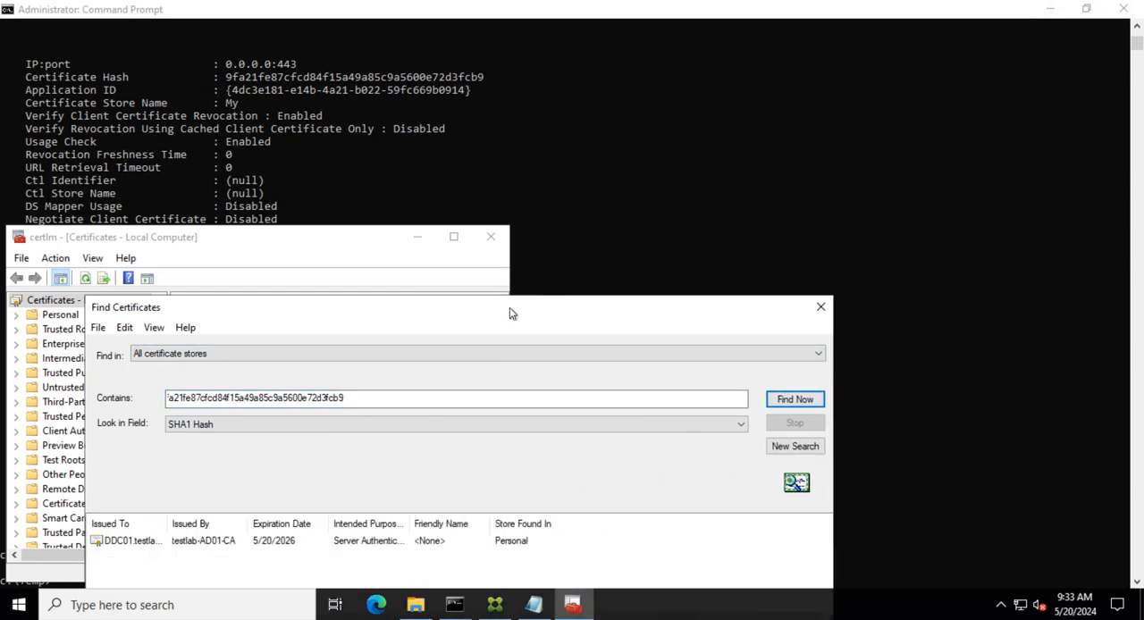
drag(510, 313, 594, 170)
click(237, 399)
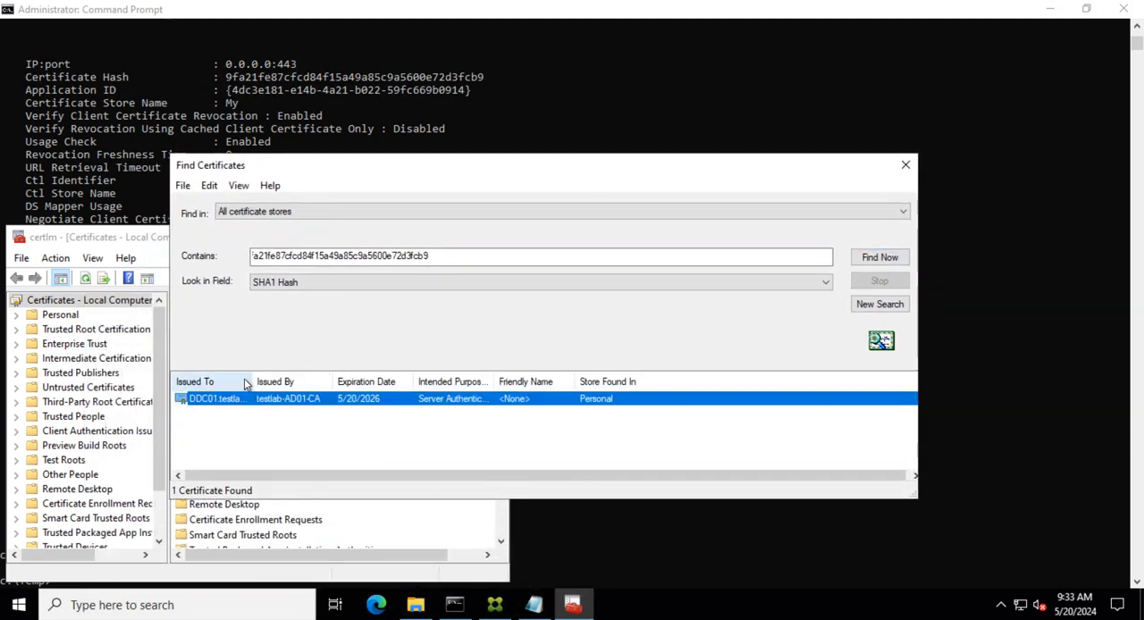
drag(253, 382, 301, 381)
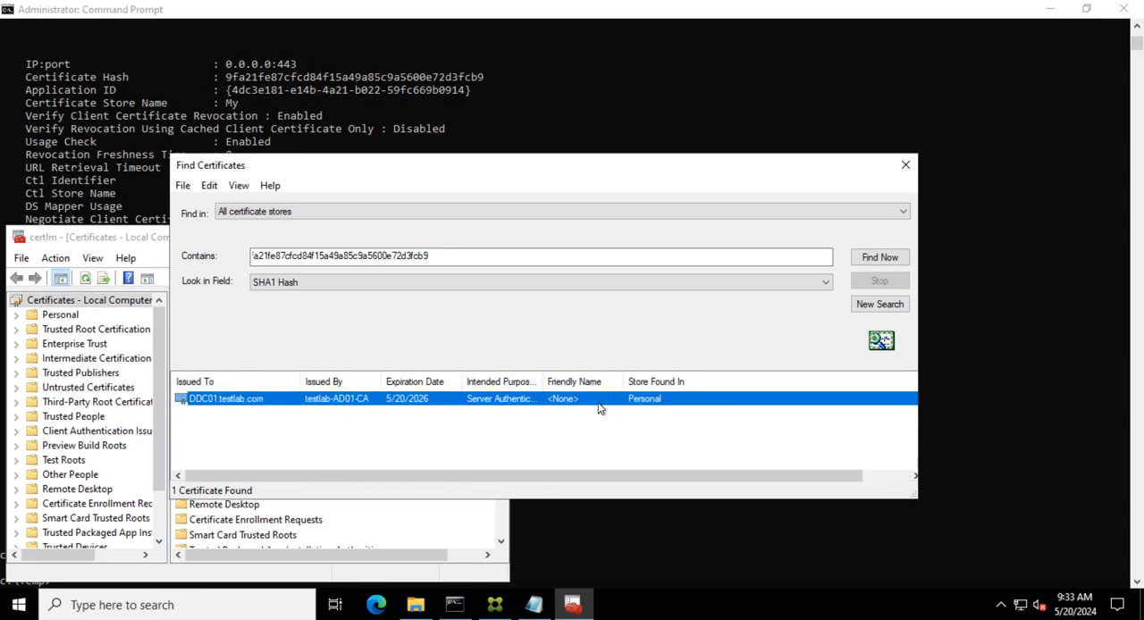
click(906, 167)
click(492, 237)
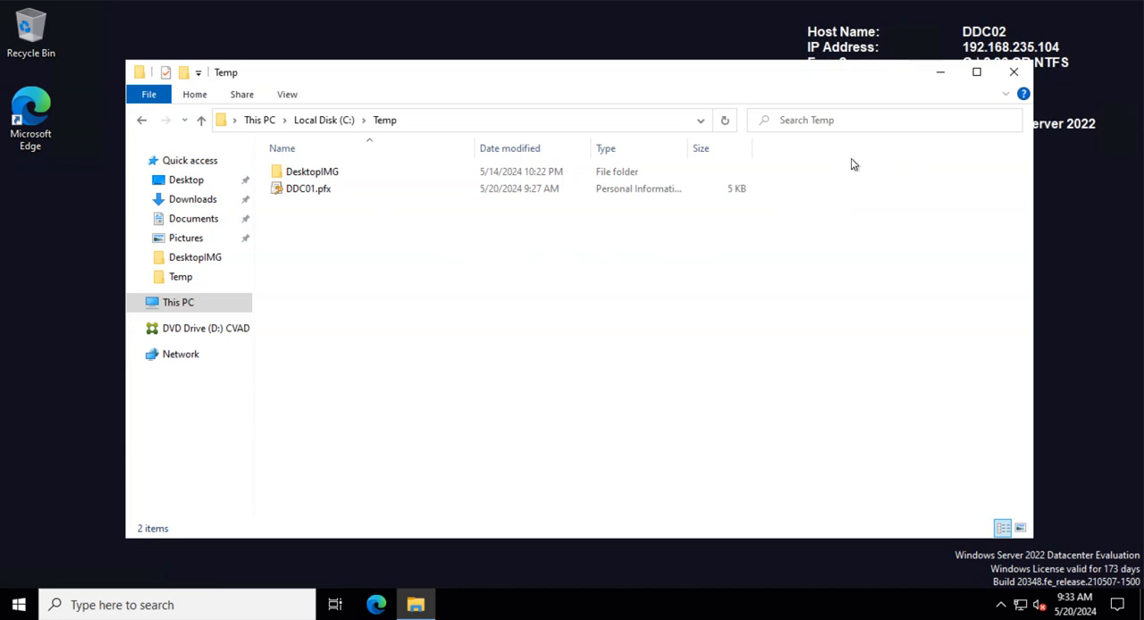
- In Citrix StoreFront, edit the TestLAB delivery controller of TestLABStore01 to use HTTPS transport on port 443
click(1021, 82)
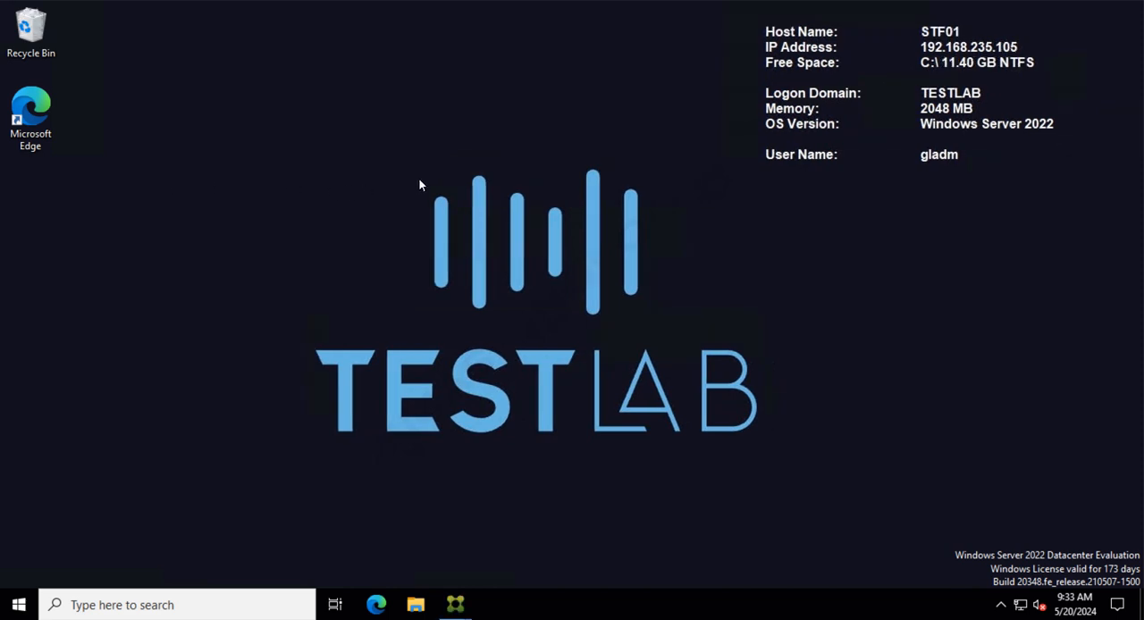
mouse_move(455, 604)
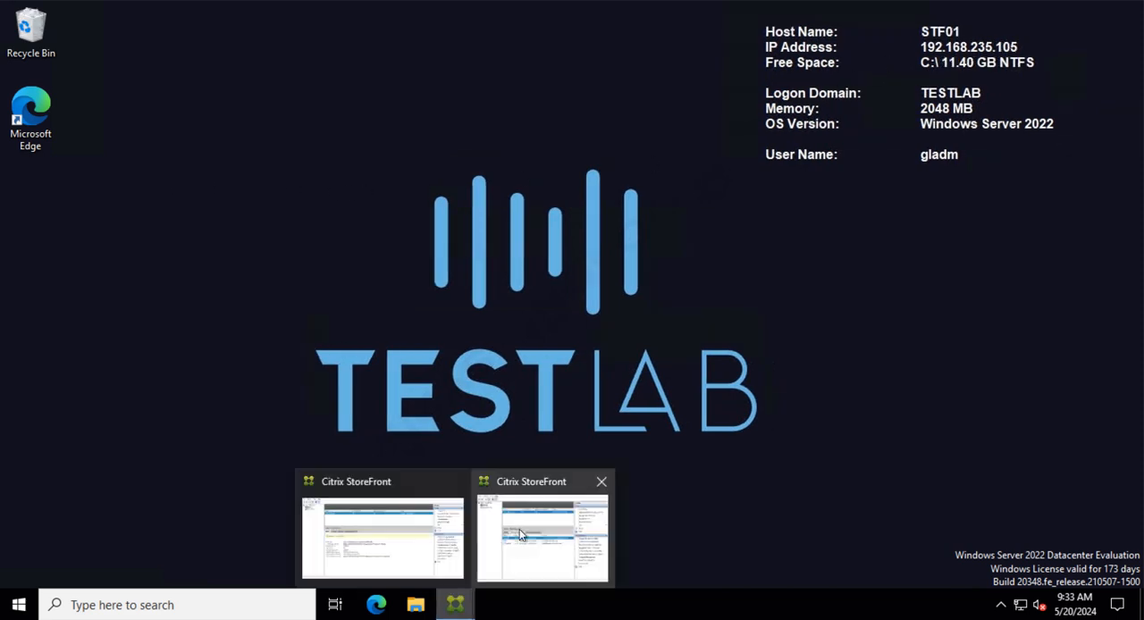
mouse_move(552, 549)
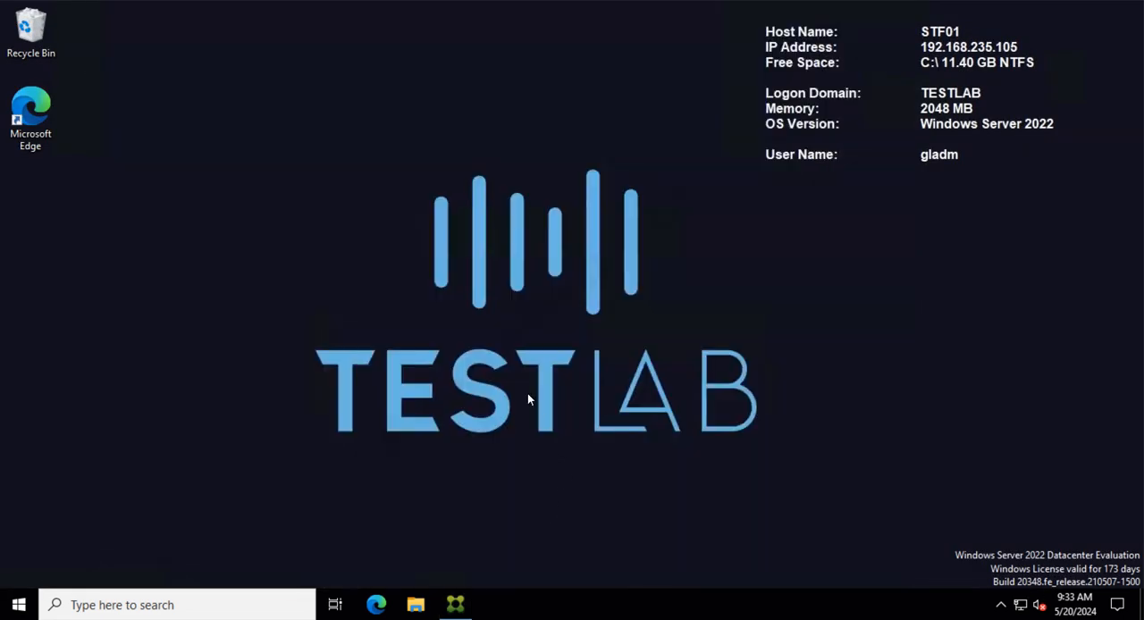
click(453, 601)
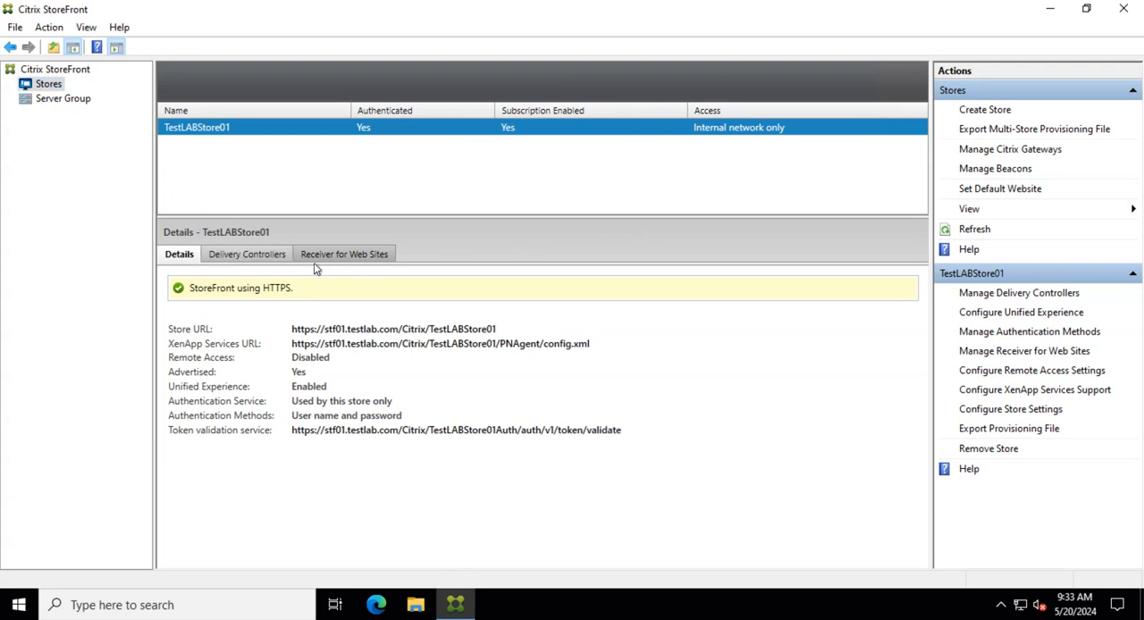
click(225, 253)
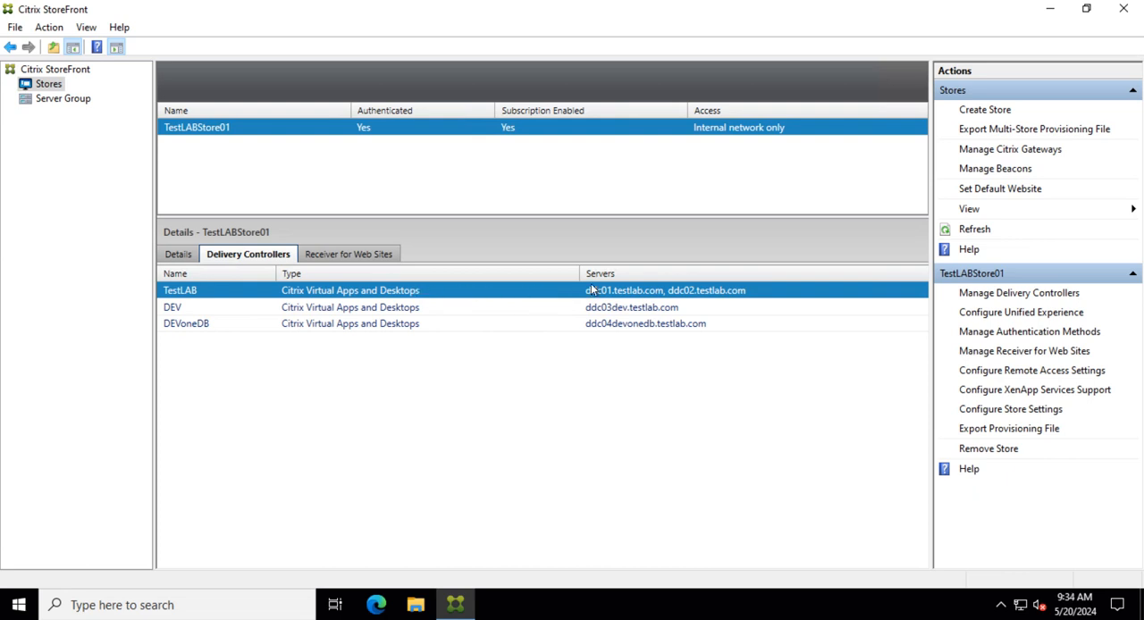
click(983, 298)
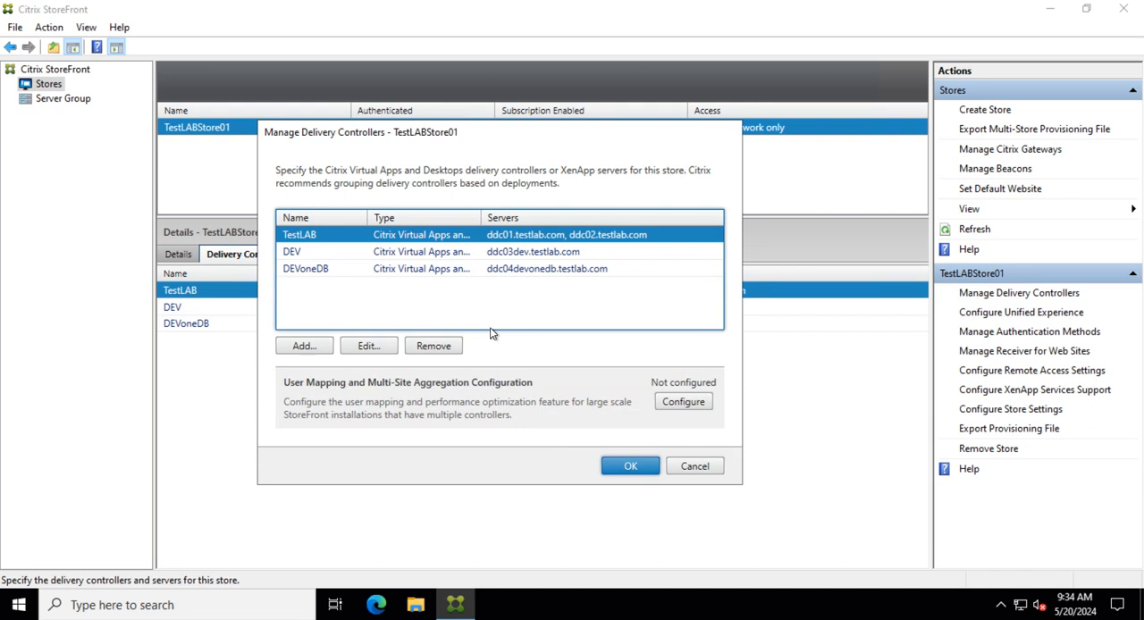
click(369, 346)
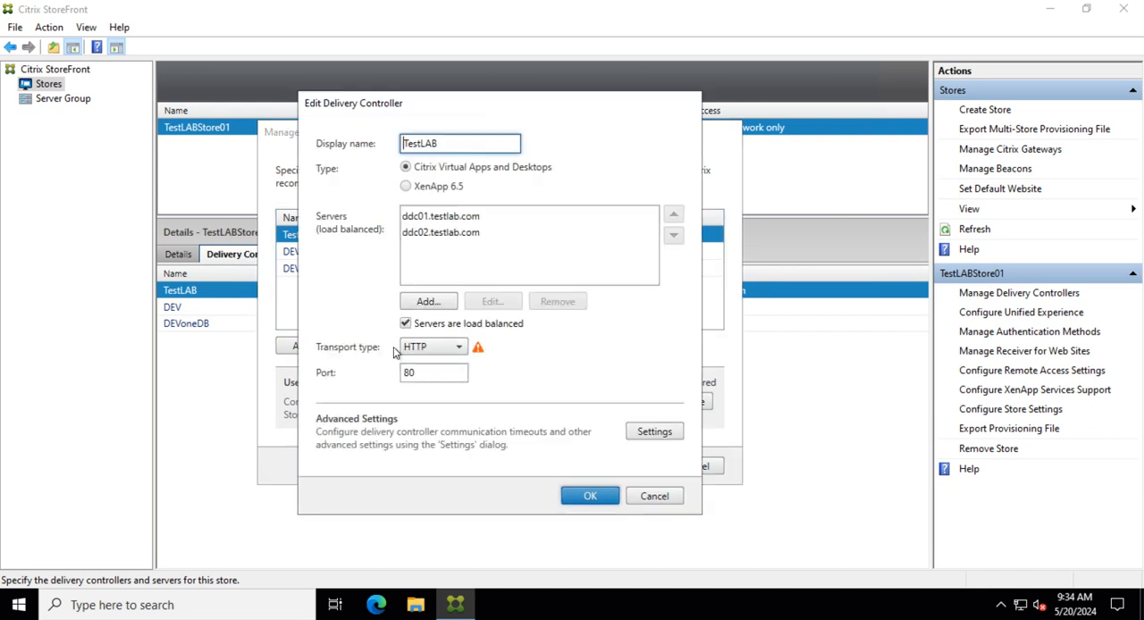
click(440, 346)
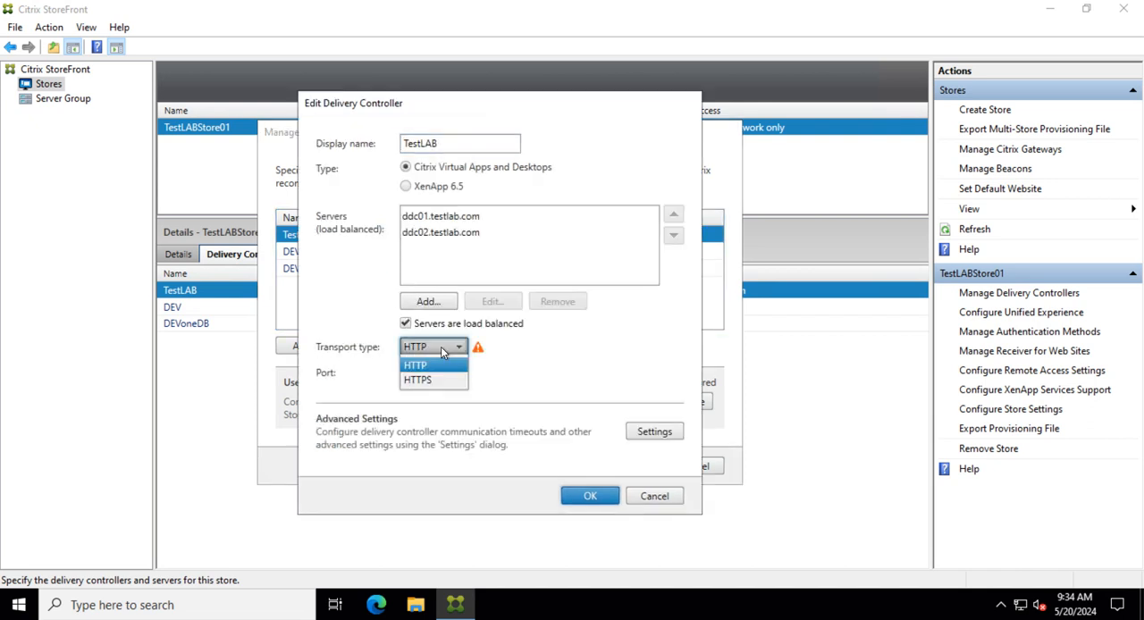
click(438, 373)
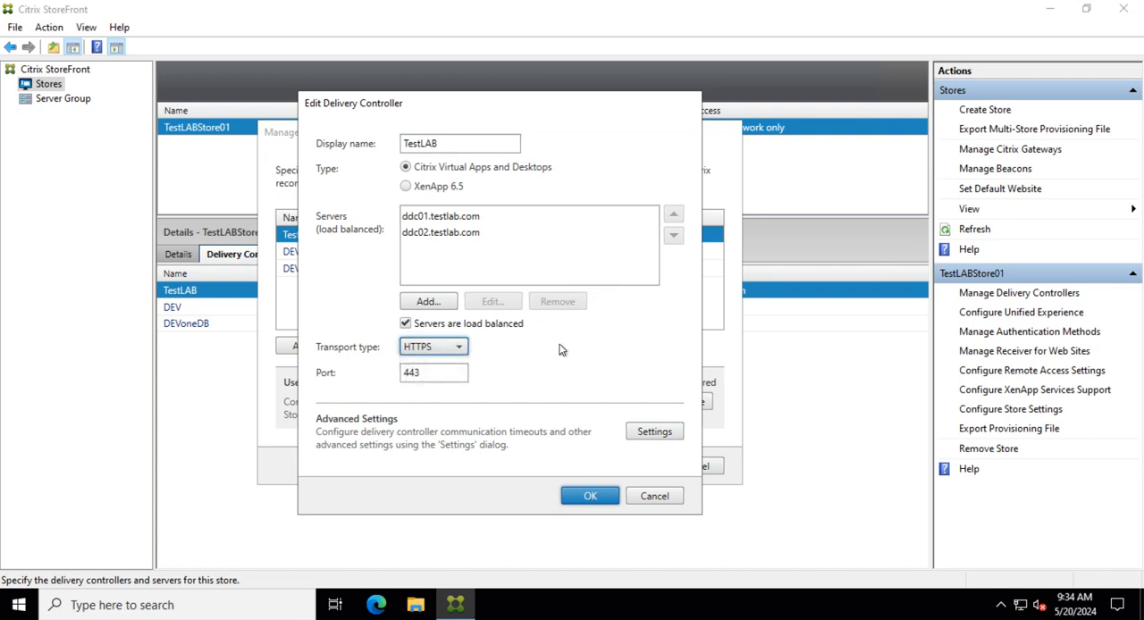
click(593, 496)
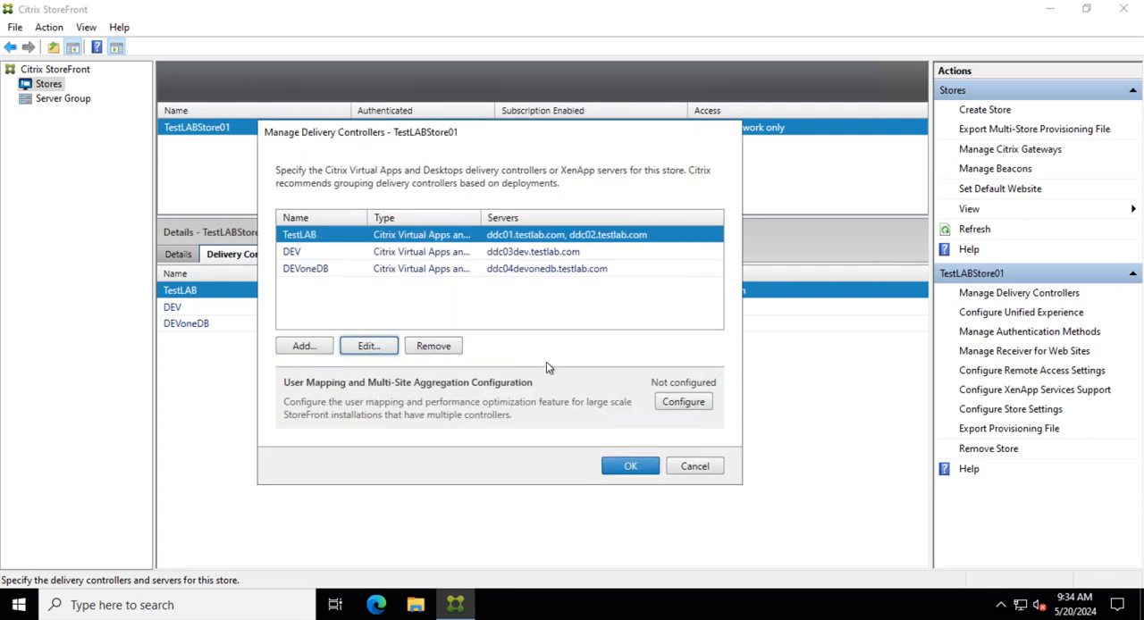
click(630, 466)
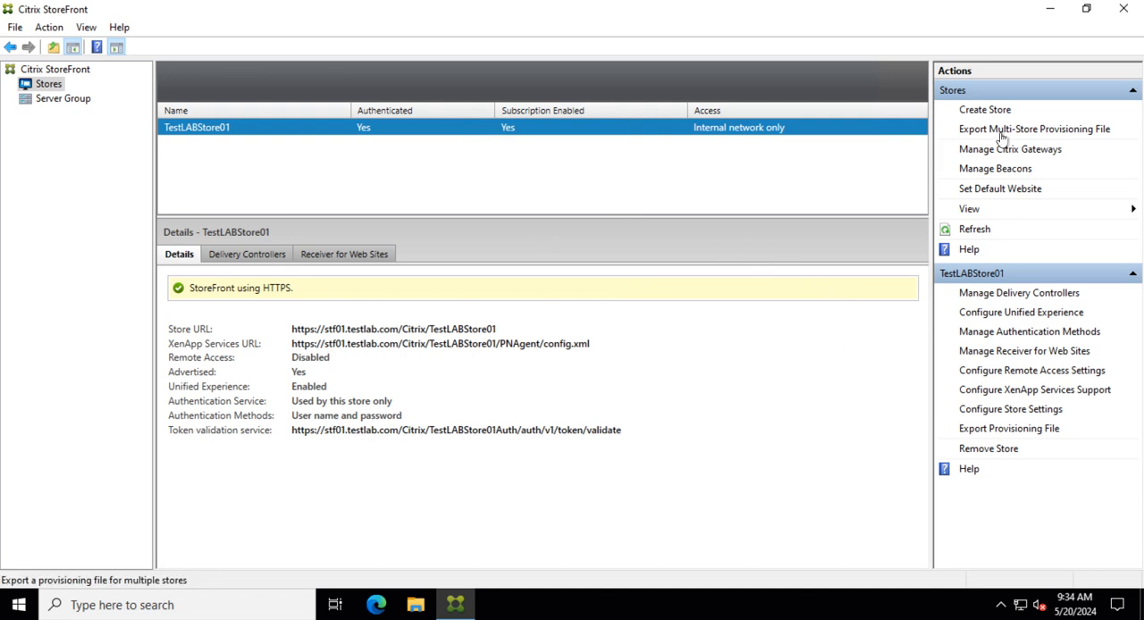
click(1050, 9)
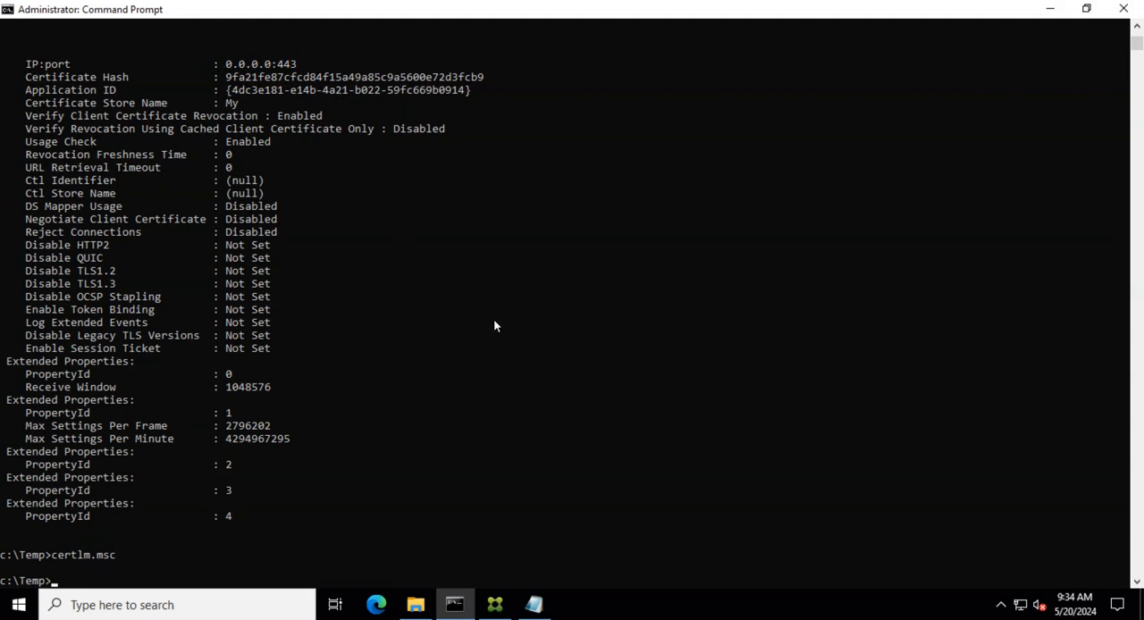
scroll(526, 371, down, 3)
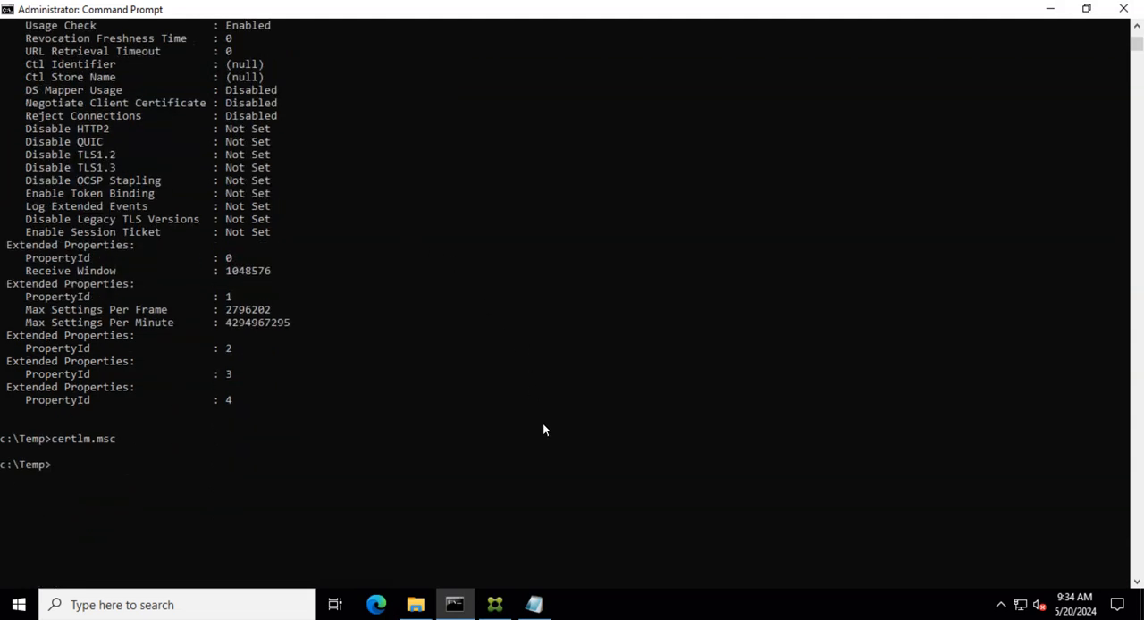